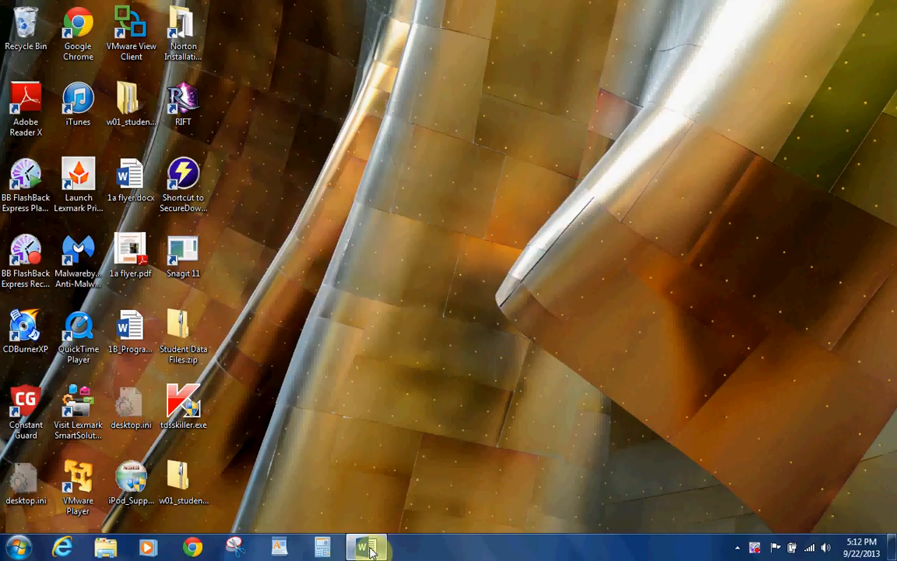
# - Switch to Word and start browsing the computer's folders for an existing document to open
pyautogui.moveTo(366, 543)
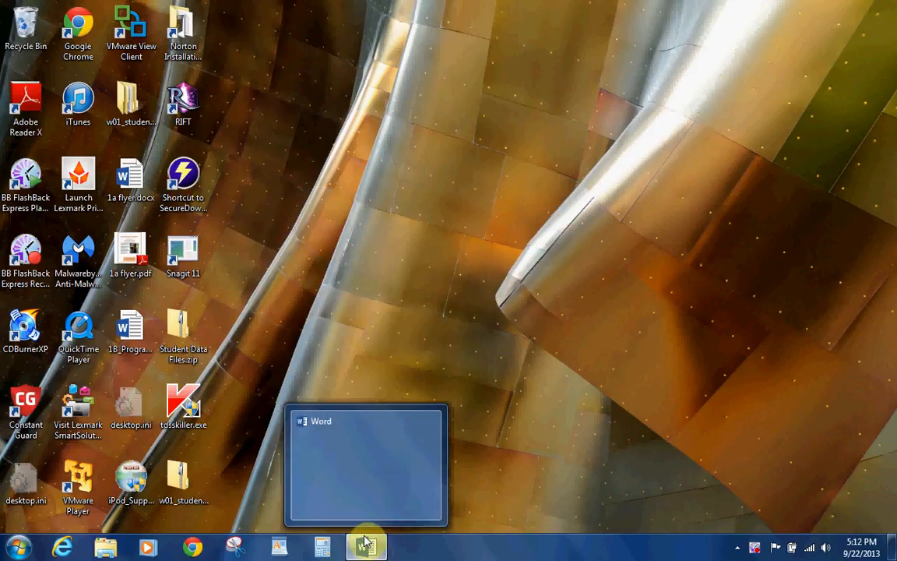
pyautogui.click(378, 549)
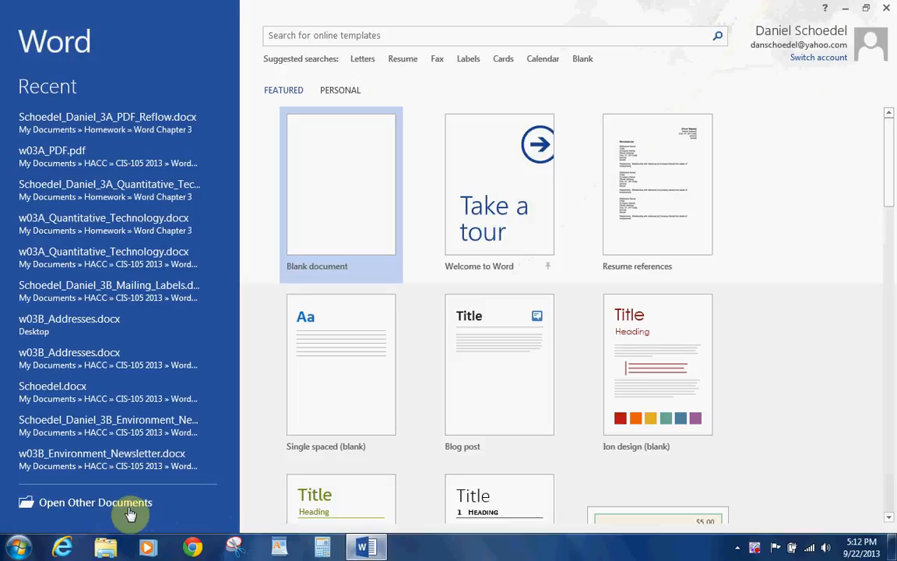
pyautogui.click(131, 512)
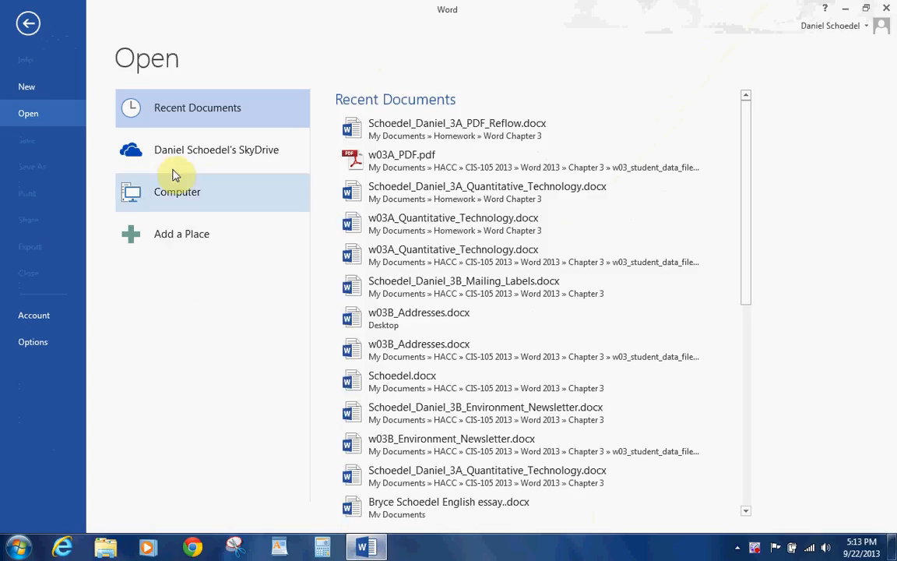
pyautogui.click(175, 194)
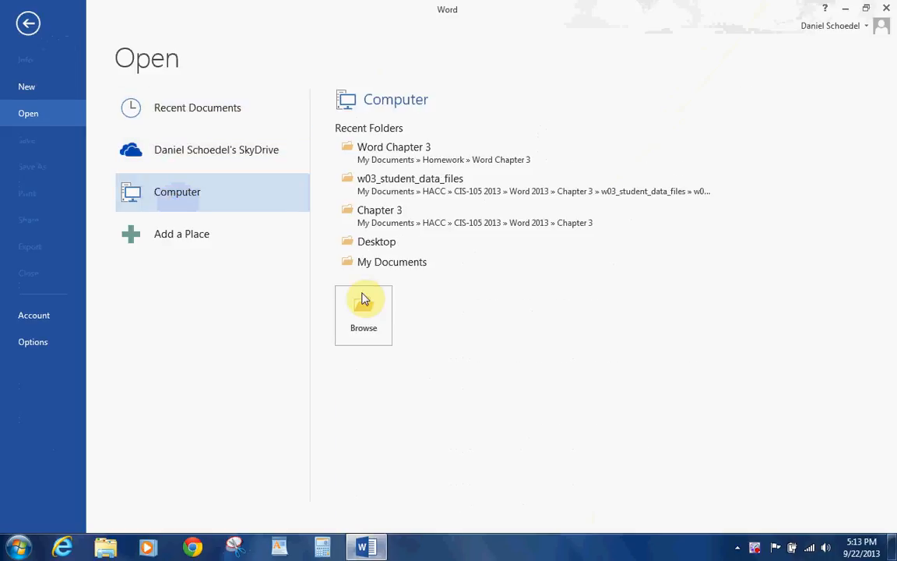
pyautogui.click(364, 303)
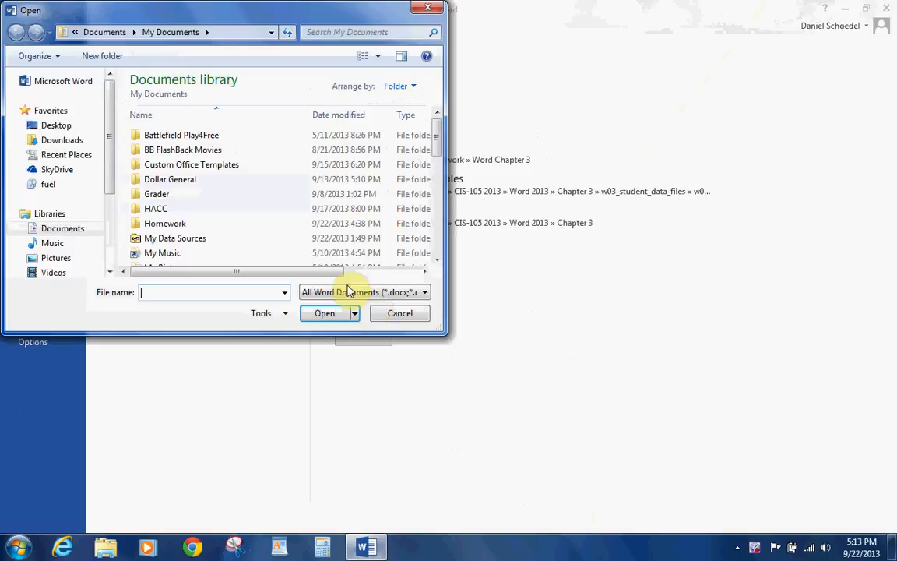
# - Open w03B_Environment_Newsletter.docx from the innermost w03_student_data_files folder under HACC, CIS-105 2013, Word 2013, Chapter 3
pyautogui.click(174, 212)
pyautogui.doubleClick(175, 212)
pyautogui.click(171, 138)
pyautogui.doubleClick(171, 138)
pyautogui.doubleClick(169, 179)
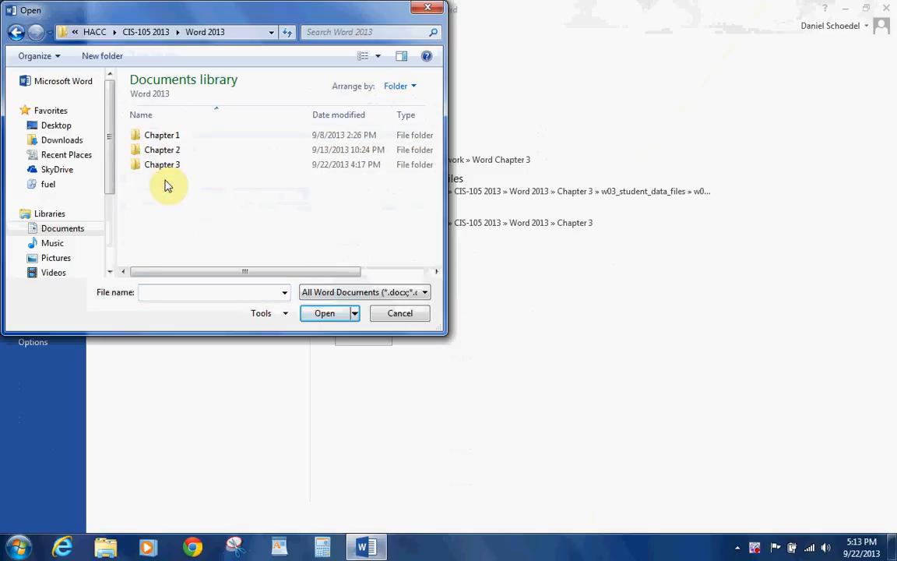
pyautogui.click(165, 166)
pyautogui.doubleClick(165, 166)
pyautogui.click(168, 152)
pyautogui.doubleClick(167, 152)
pyautogui.click(172, 144)
pyautogui.doubleClick(172, 143)
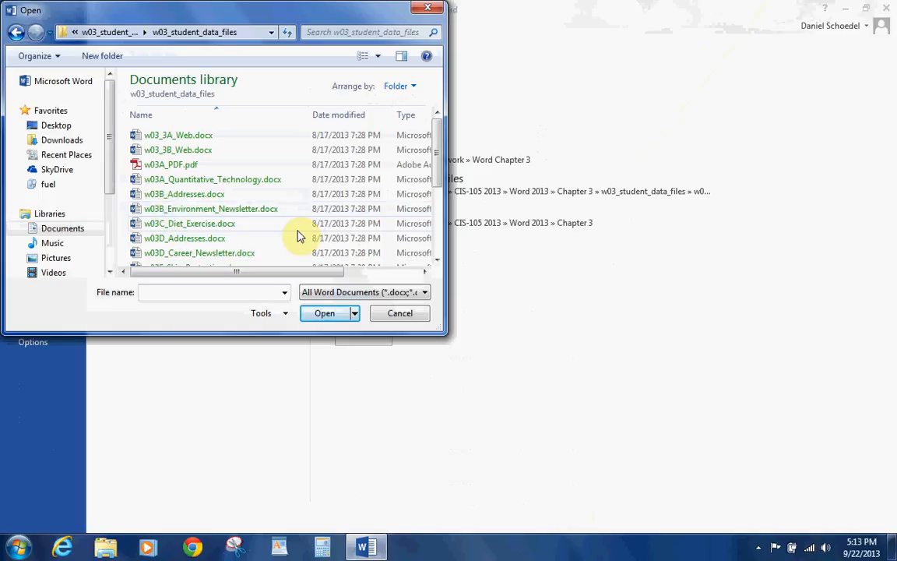
pyautogui.click(237, 206)
pyautogui.click(324, 314)
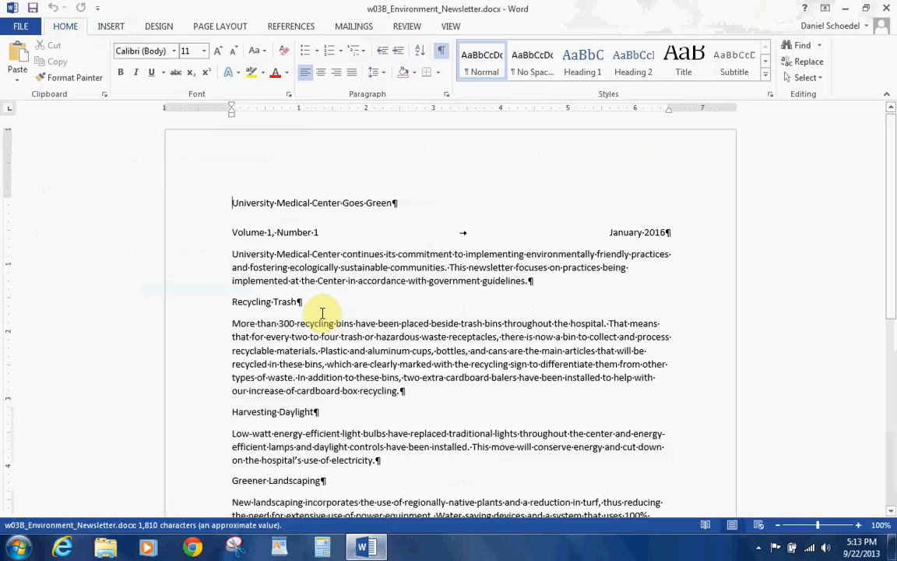
# - Save a copy in the Homework folder Word Chapter 3, named with the student's last and first name followed by _3B_Environment_Newsletter
pyautogui.click(19, 28)
pyautogui.click(40, 166)
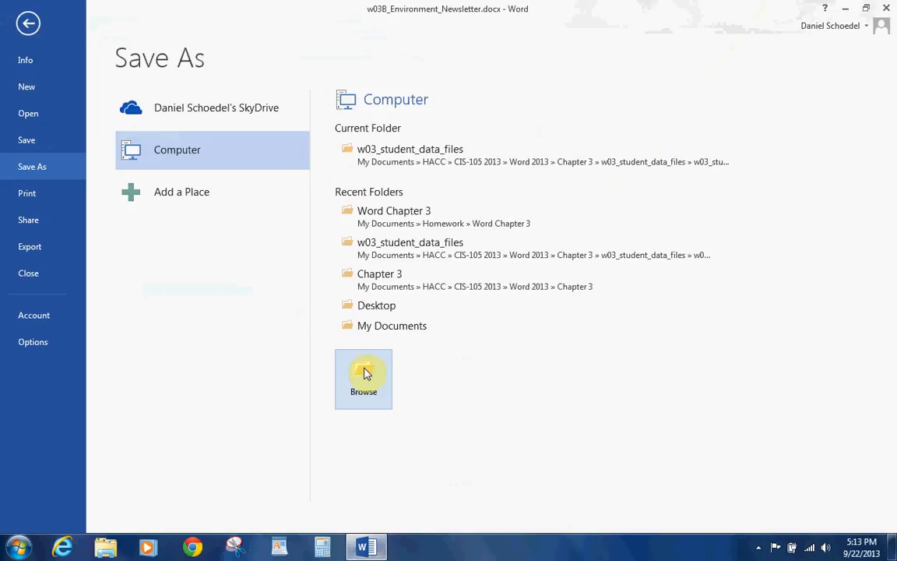
pyautogui.click(486, 224)
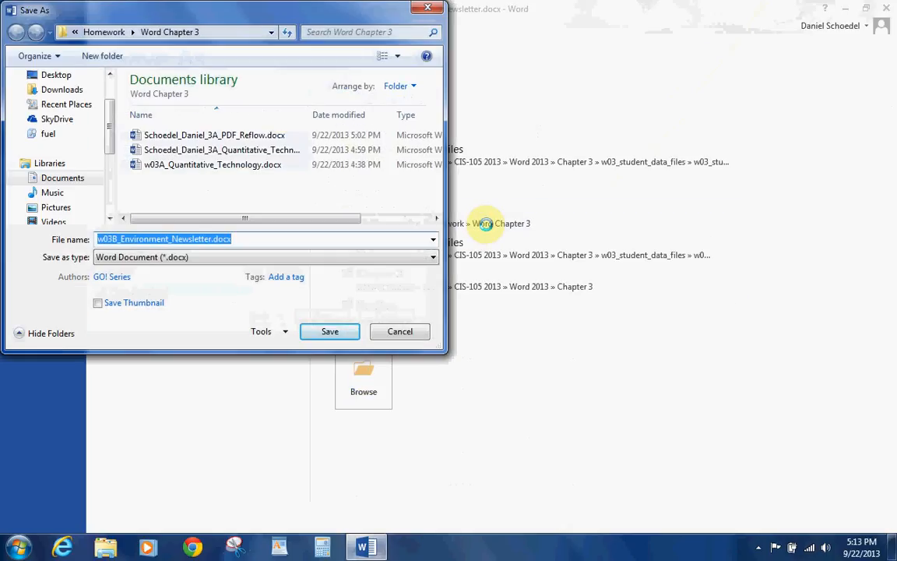
pyautogui.write('Sch')
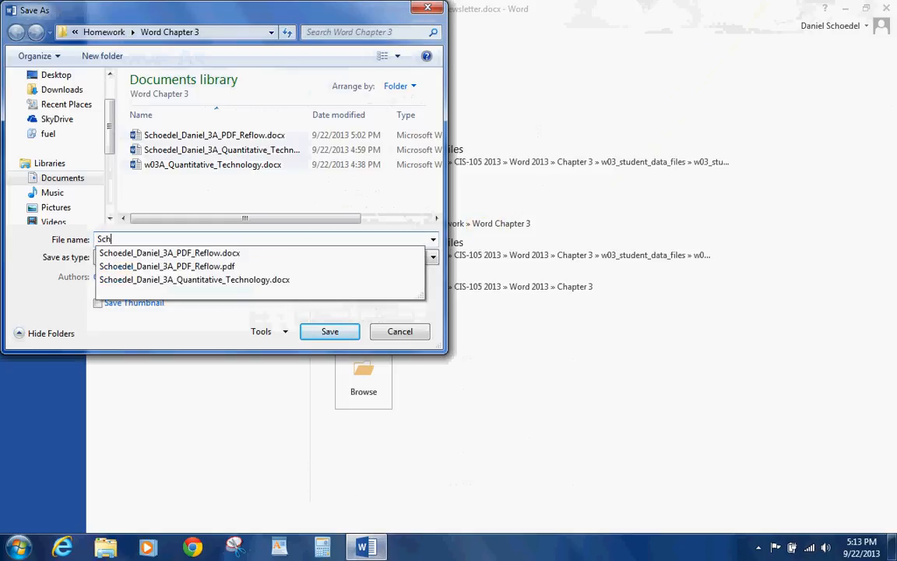
pyautogui.write('oedel_Daniel_3B_')
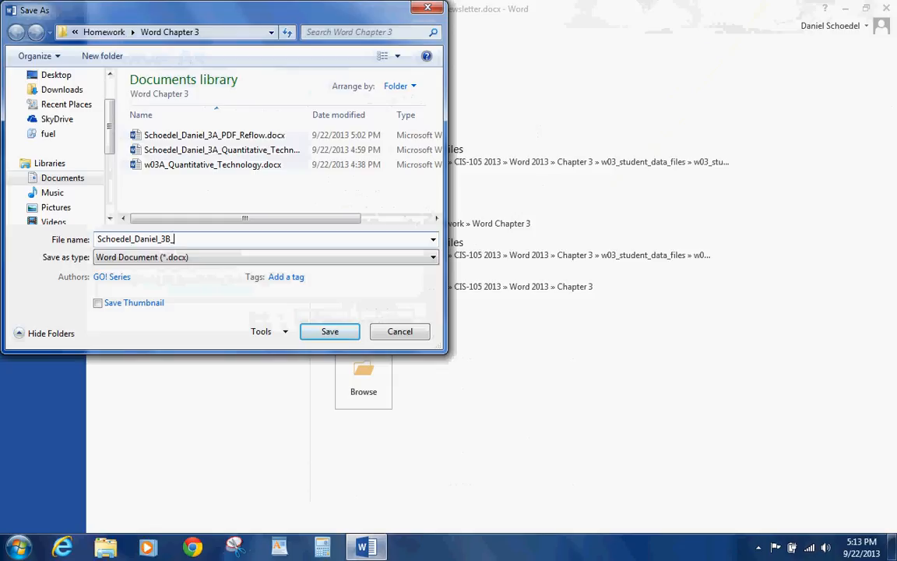
pyautogui.write('Environment_Newsletter')
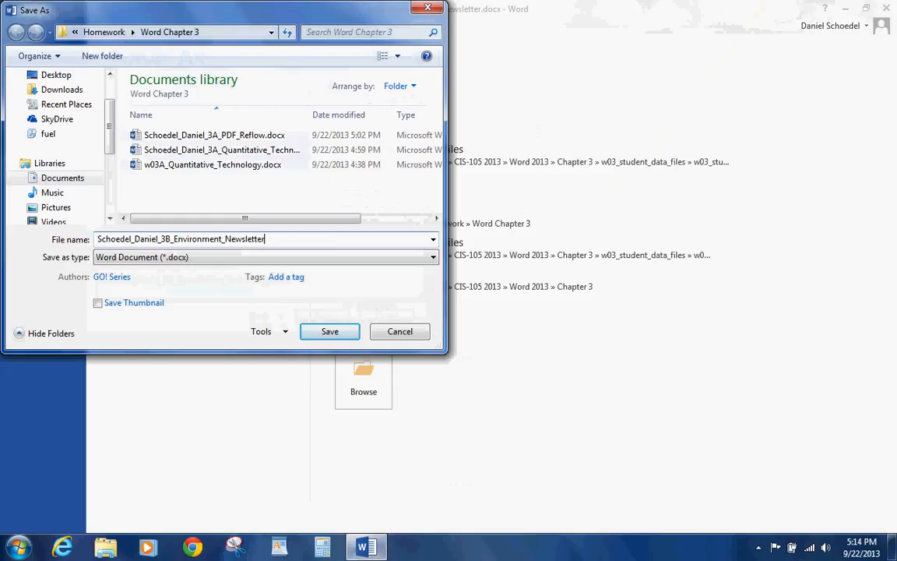
pyautogui.click(334, 334)
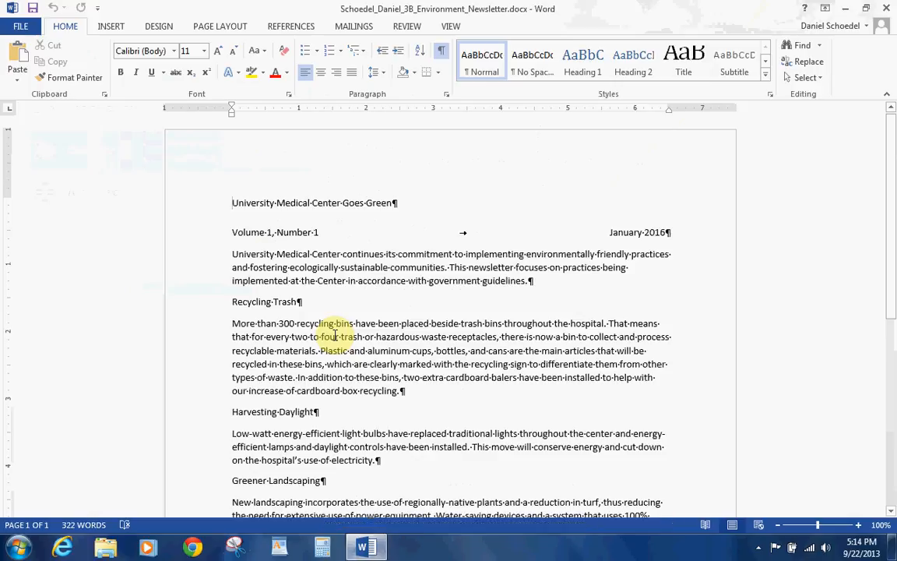
# - Format the title line "University Medical Center Goes Green" in Arial Black at 18 pt
pyautogui.hotkey('shift', 'Down')
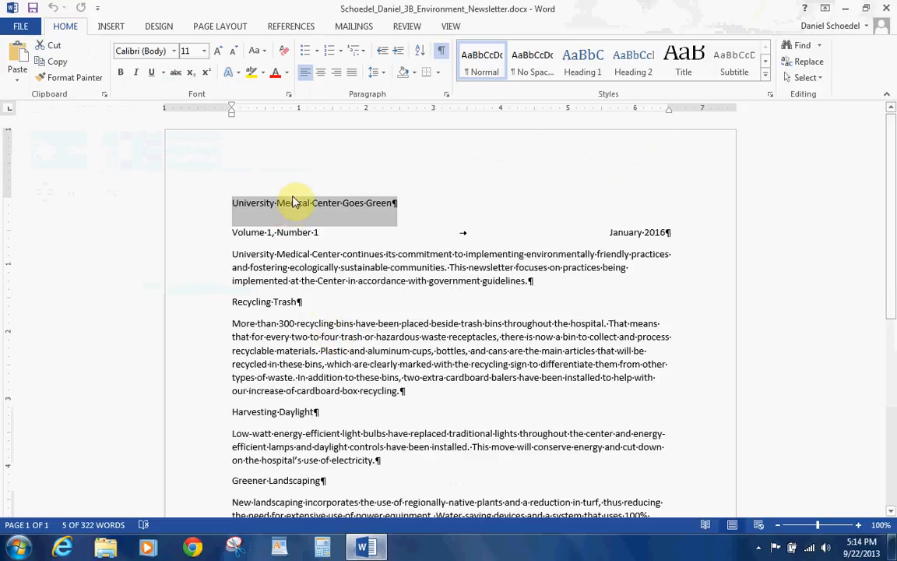
pyautogui.click(204, 51)
pyautogui.click(188, 147)
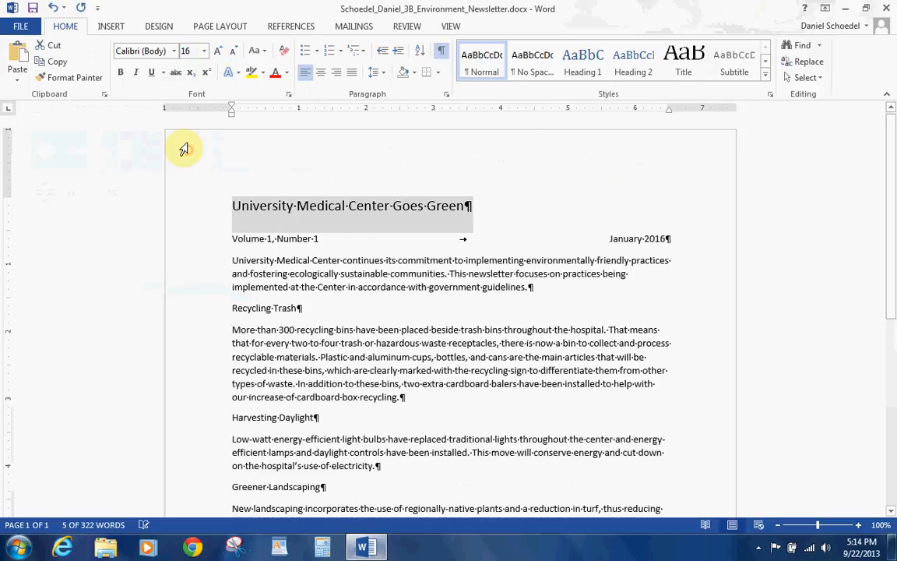
pyautogui.click(174, 52)
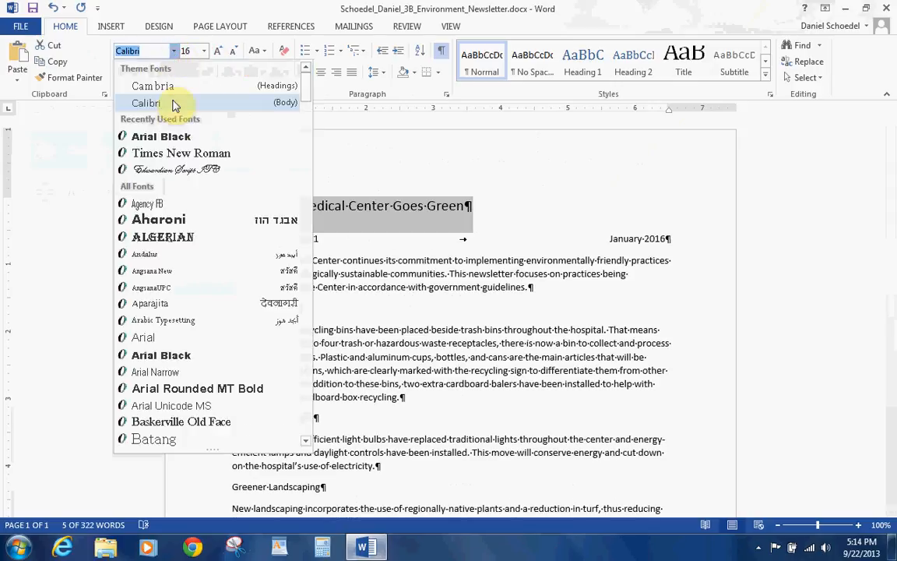
pyautogui.click(170, 134)
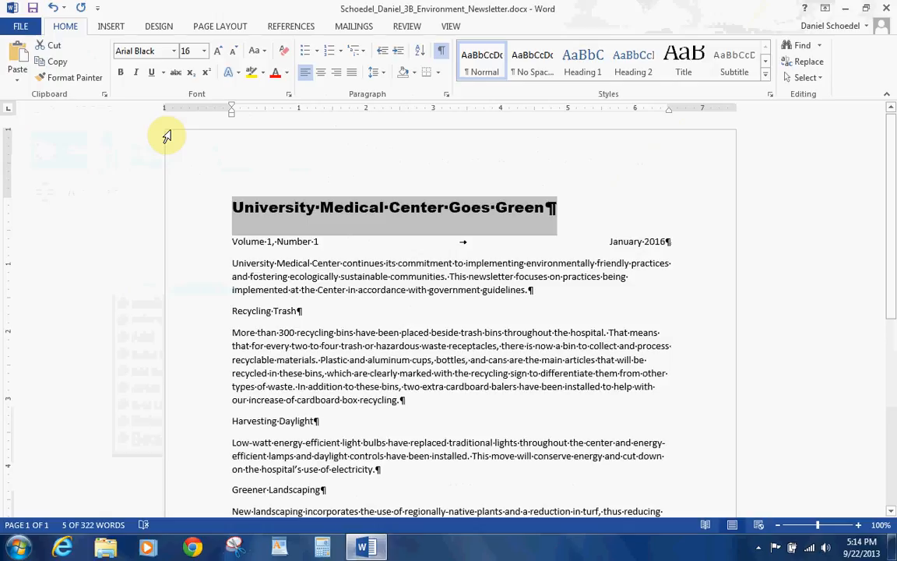
pyautogui.click(219, 53)
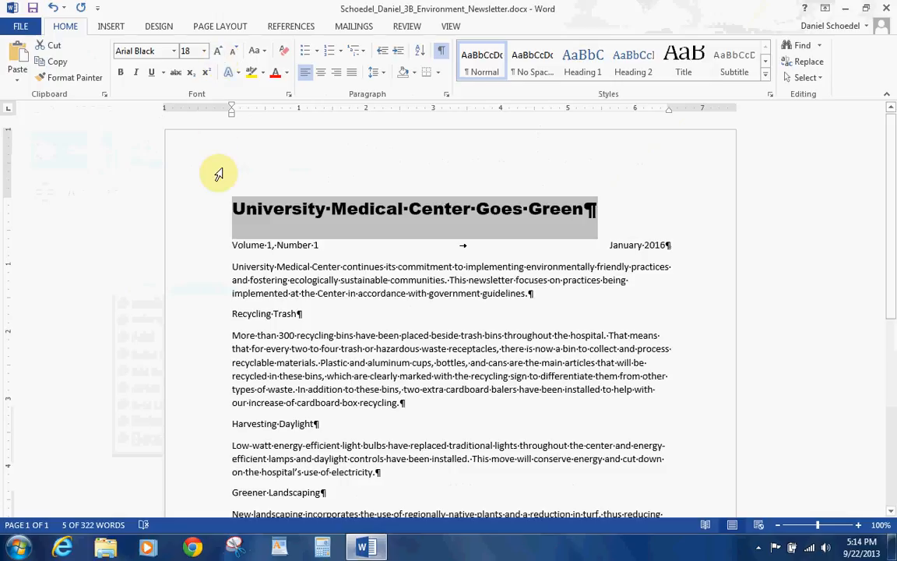
# - Color the text of the "Volume 1, Number 1" date line with the darkest shade of the theme's blue accent
pyautogui.click(232, 243)
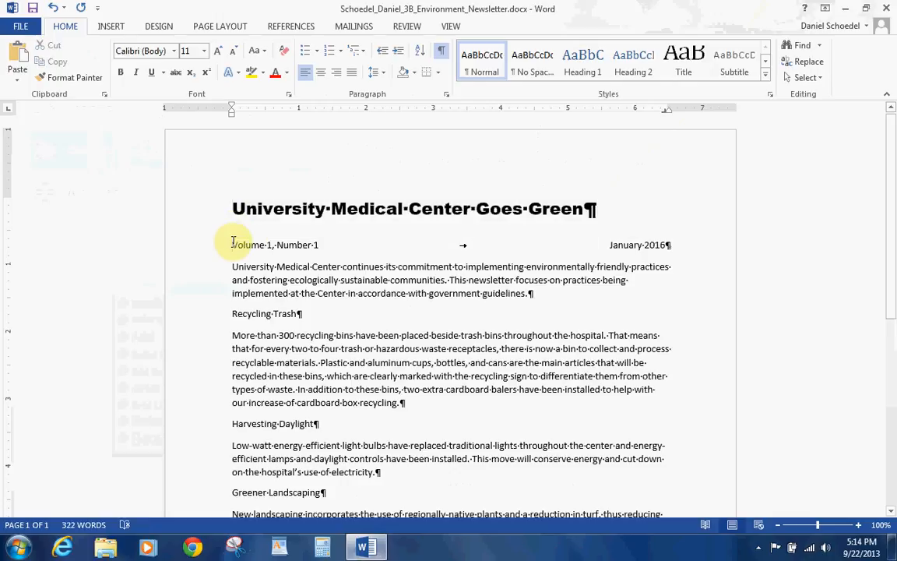
pyautogui.tripleClick(233, 243)
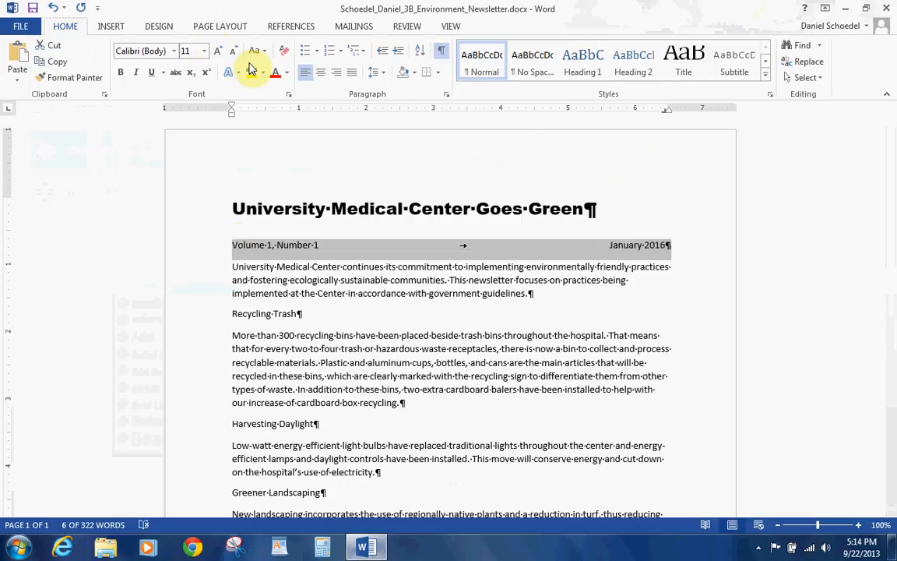
pyautogui.click(286, 75)
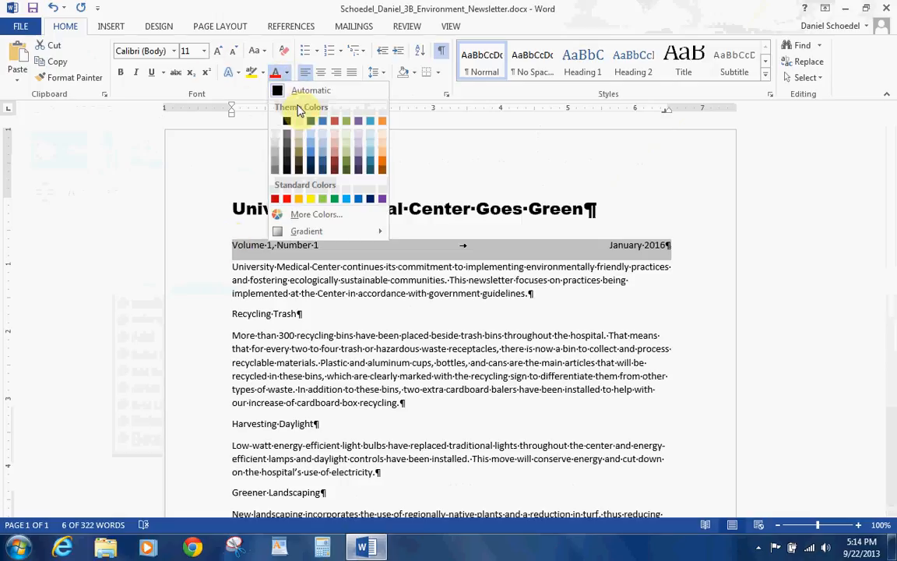
pyautogui.click(321, 172)
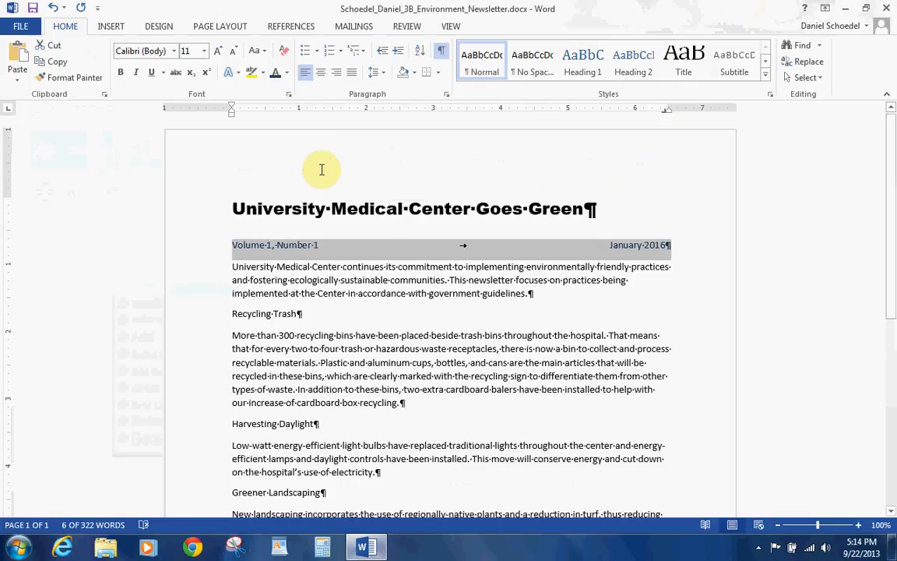
# - Add a solid 3 pt bottom border in the same dark blue theme color to the "Volume 1, Number 1" paragraph
pyautogui.click(440, 72)
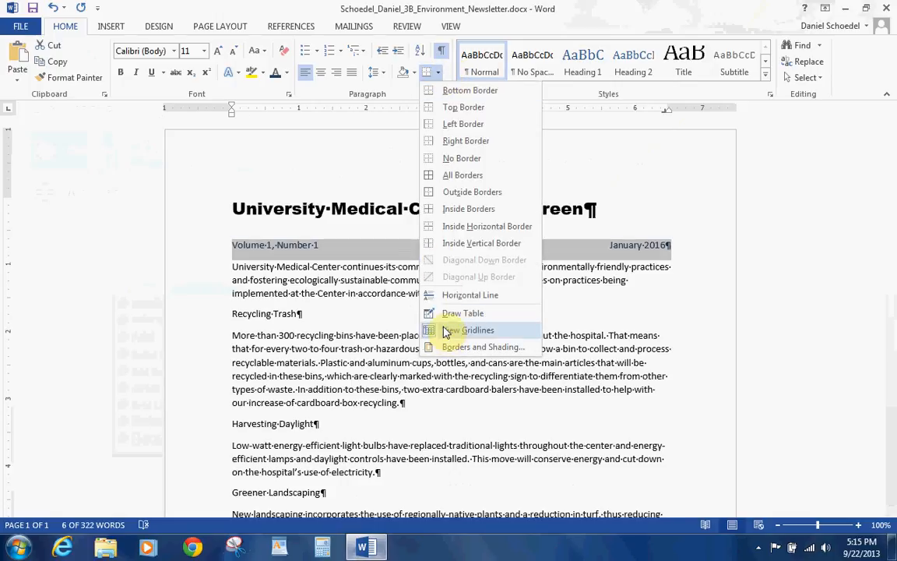
pyautogui.click(446, 347)
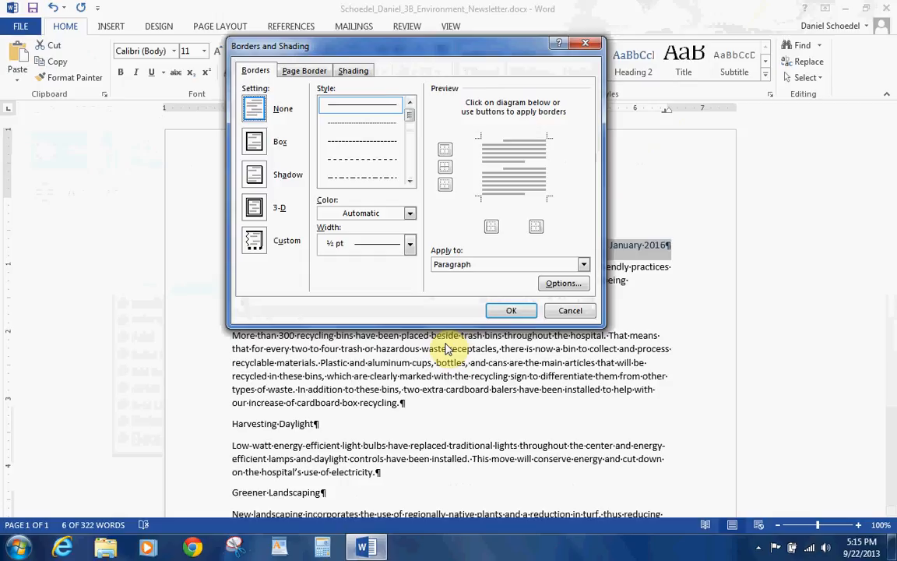
pyautogui.click(411, 216)
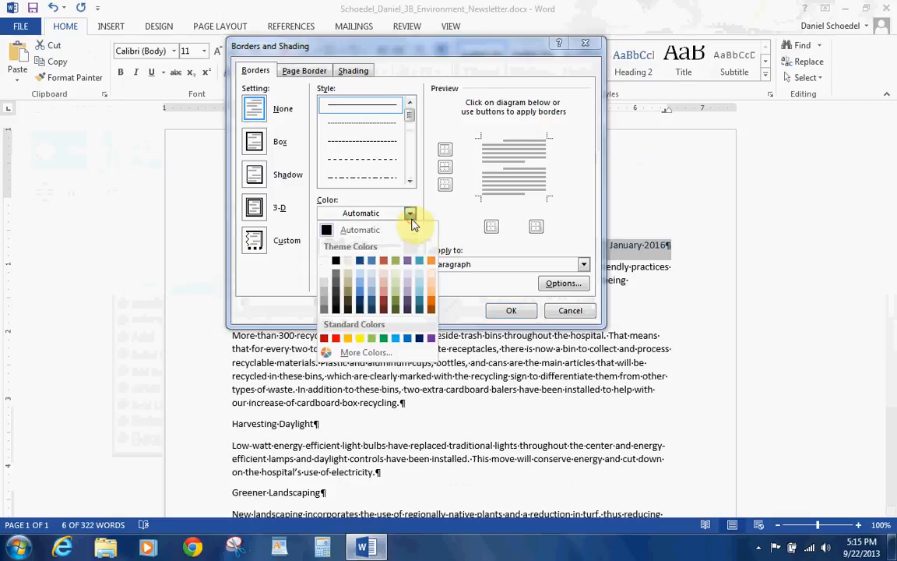
pyautogui.click(373, 311)
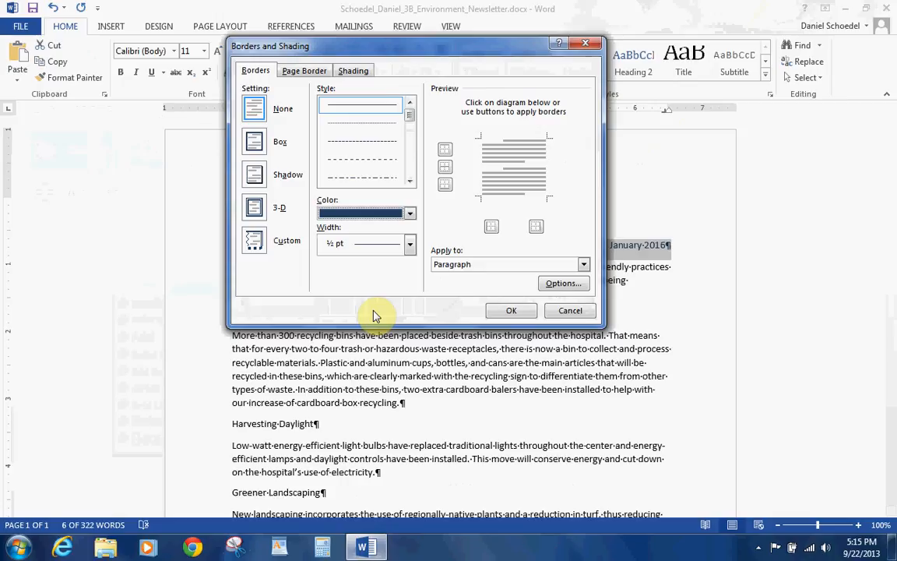
pyautogui.click(369, 243)
pyautogui.click(376, 373)
pyautogui.click(494, 196)
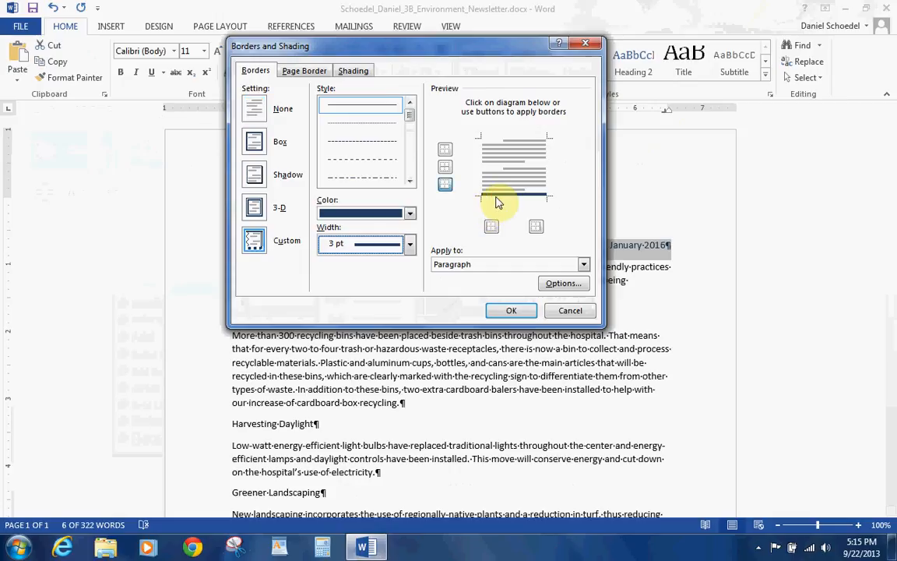
pyautogui.click(511, 311)
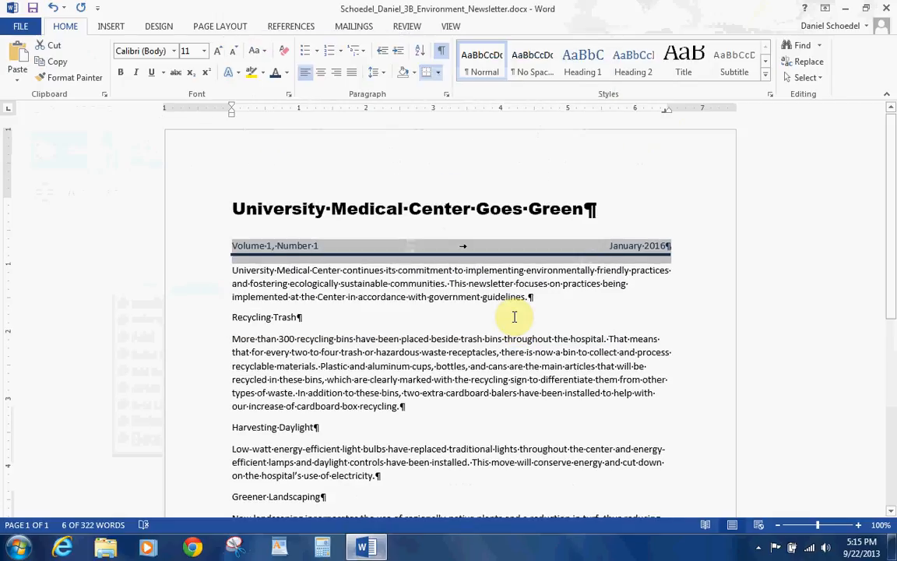
# - Arrange the body text from the introductory paragraph through the Greener Records article in two columns and save the document
pyautogui.click(234, 270)
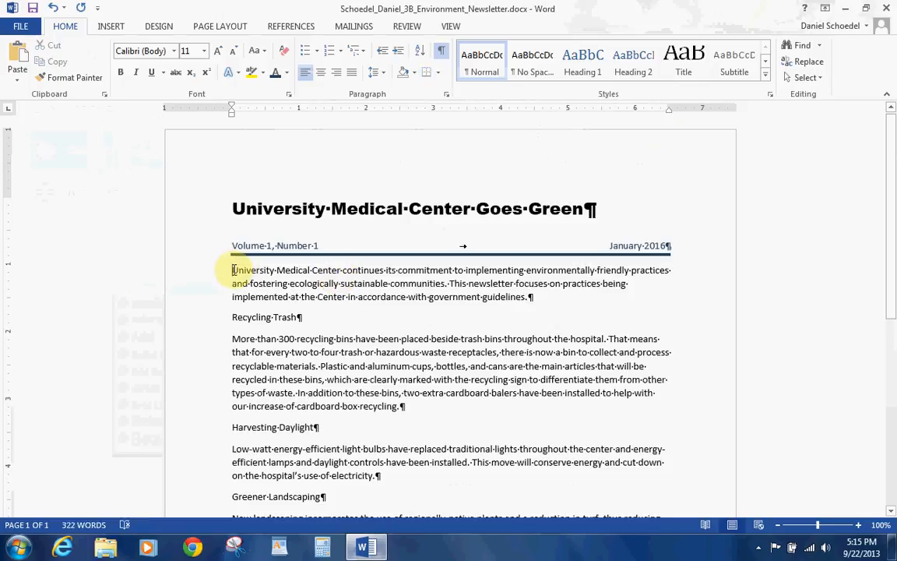
pyautogui.hotkey('shift', 'Down')
pyautogui.hotkey('shift', 'Down')
pyautogui.hotkey('shift', 'Down')
pyautogui.hotkey('shift', 'Down')
pyautogui.hotkey('shift', 'Down')
pyautogui.hotkey('shift', 'Down')
pyautogui.hotkey('shift', 'Down')
pyautogui.hotkey('shift', 'Down')
pyautogui.hotkey('shift', 'Down')
pyautogui.hotkey('shift', 'Down')
pyautogui.hotkey('shift', 'Down')
pyautogui.hotkey('shift', 'Down')
pyautogui.hotkey('shift', 'Down')
pyautogui.hotkey('shift', 'Down')
pyautogui.hotkey('shift', 'Down')
pyautogui.hotkey('shift', 'Down')
pyautogui.hotkey('shift', 'Down')
pyautogui.hotkey('shift', 'Down')
pyautogui.hotkey('shift', 'Down')
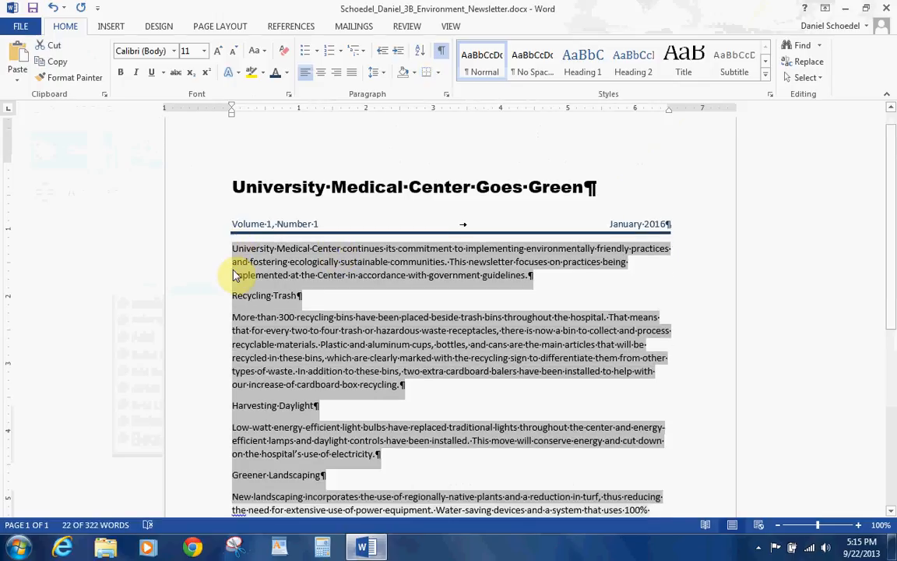
pyautogui.hotkey('shift', 'Down')
pyautogui.hotkey('shift', 'Down')
pyautogui.hotkey('shift', 'Down')
pyautogui.hotkey('shift', 'Down')
pyautogui.hotkey('shift', 'Down')
pyautogui.hotkey('shift', 'Down')
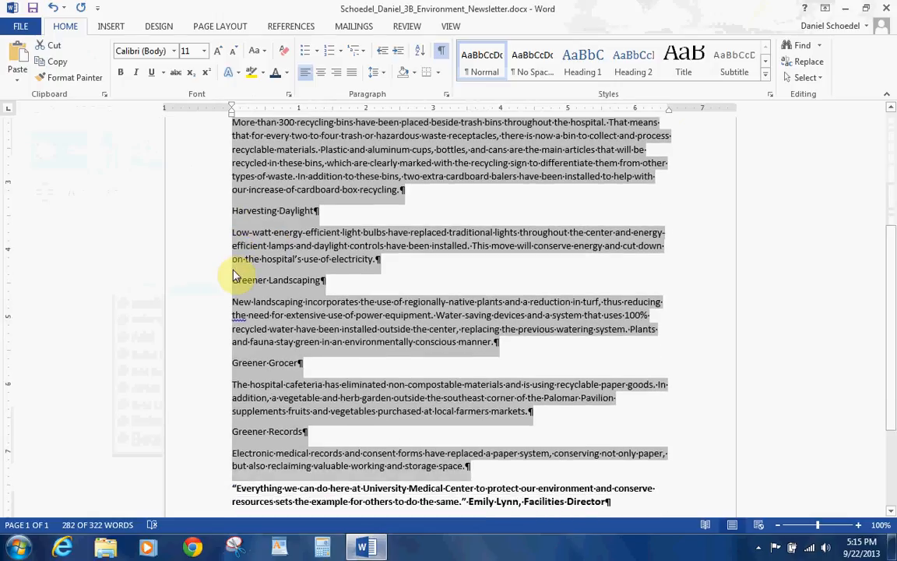
pyautogui.click(231, 30)
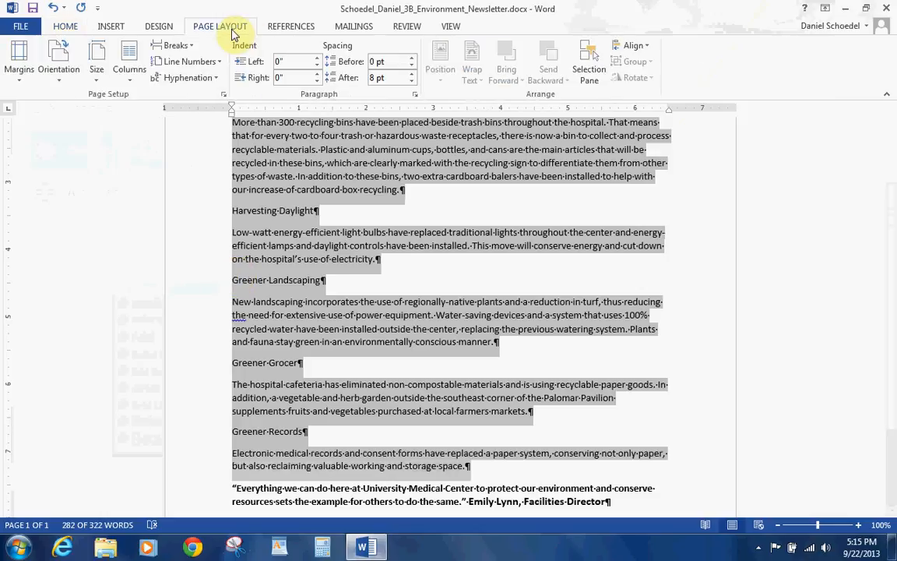
pyautogui.click(126, 64)
pyautogui.click(146, 130)
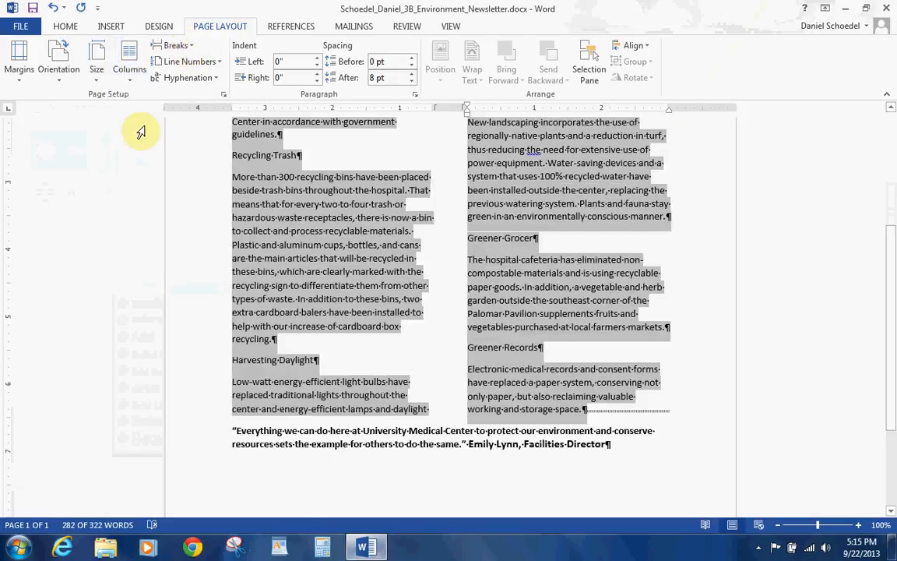
pyautogui.click(34, 8)
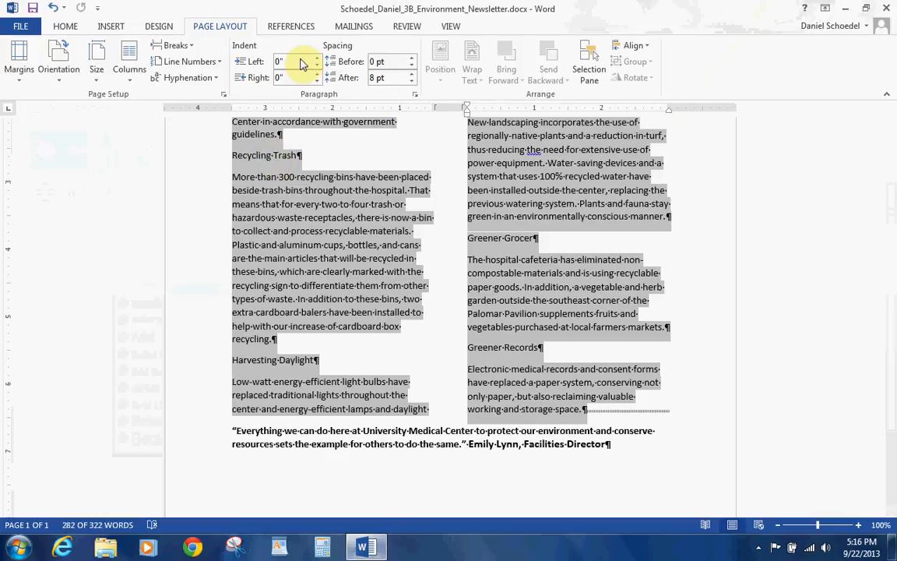
# - Set the spacing after the two-column article paragraphs to 6 pt and justify their text
pyautogui.click(410, 81)
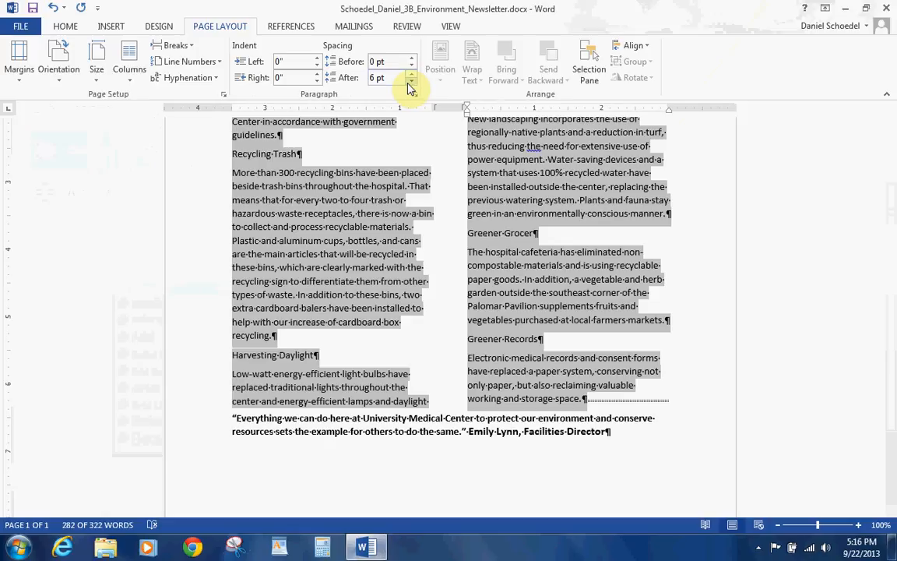
pyautogui.click(68, 25)
pyautogui.click(350, 78)
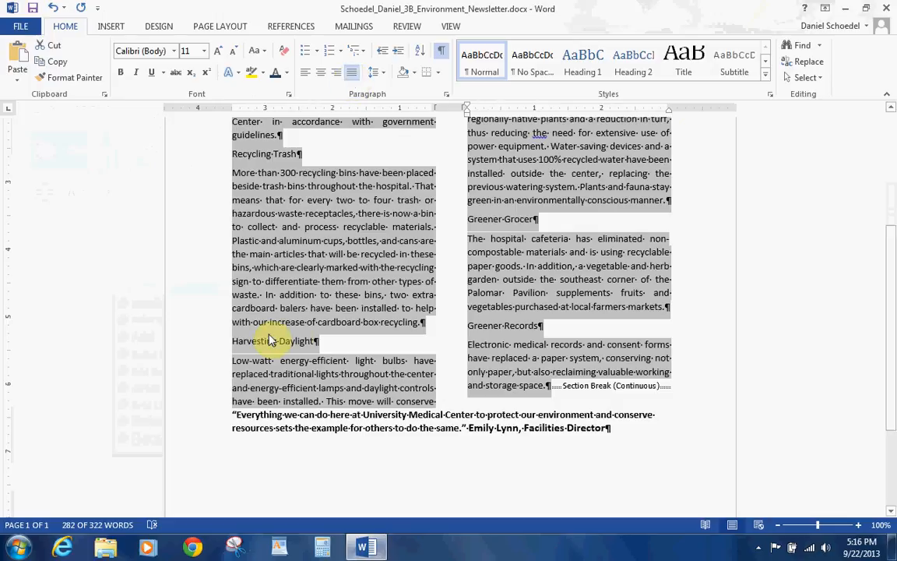
# - Insert a column break before the "Harvesting Daylight" heading
pyautogui.click(234, 343)
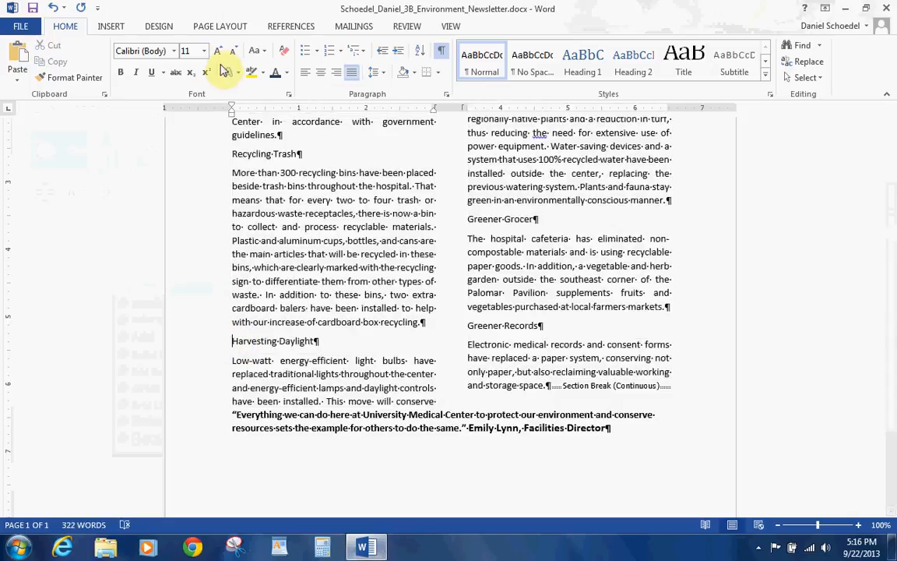
pyautogui.click(220, 28)
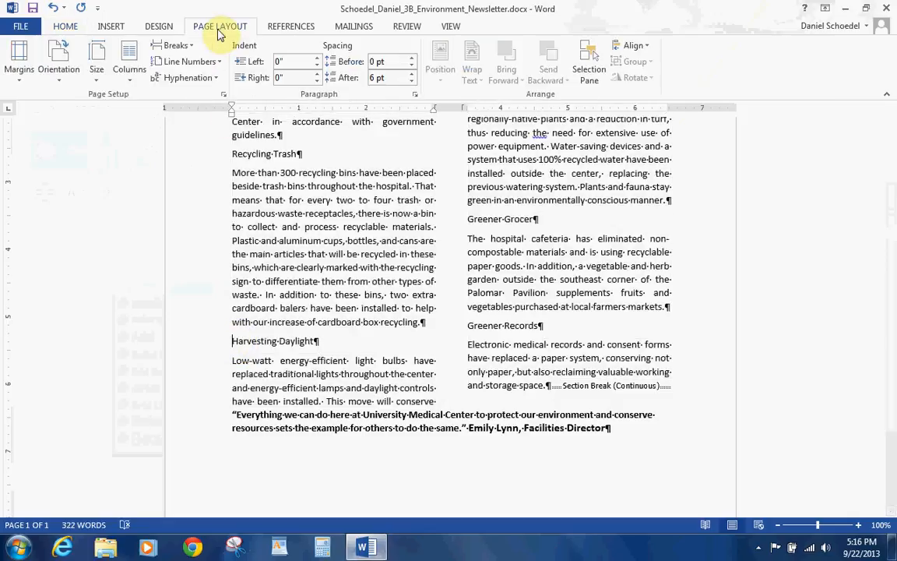
pyautogui.click(188, 46)
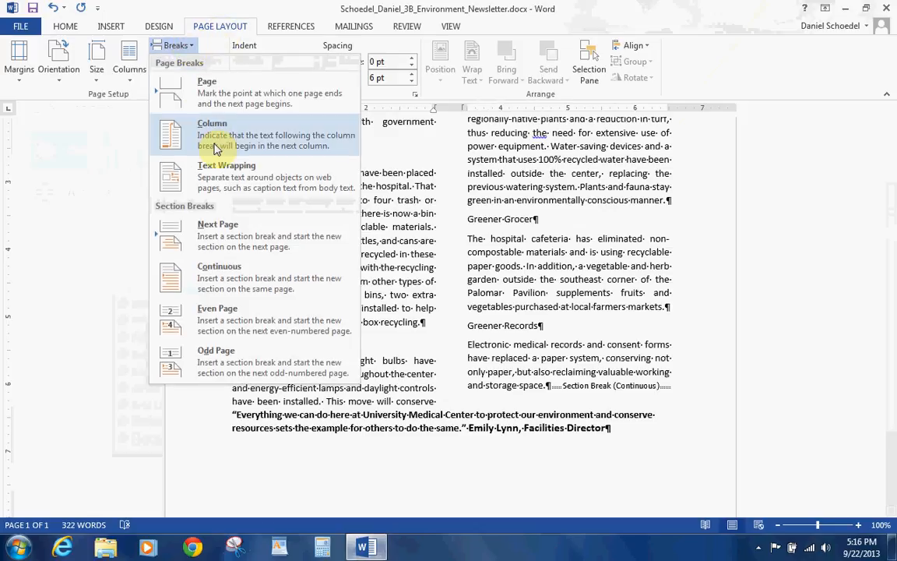
pyautogui.click(216, 149)
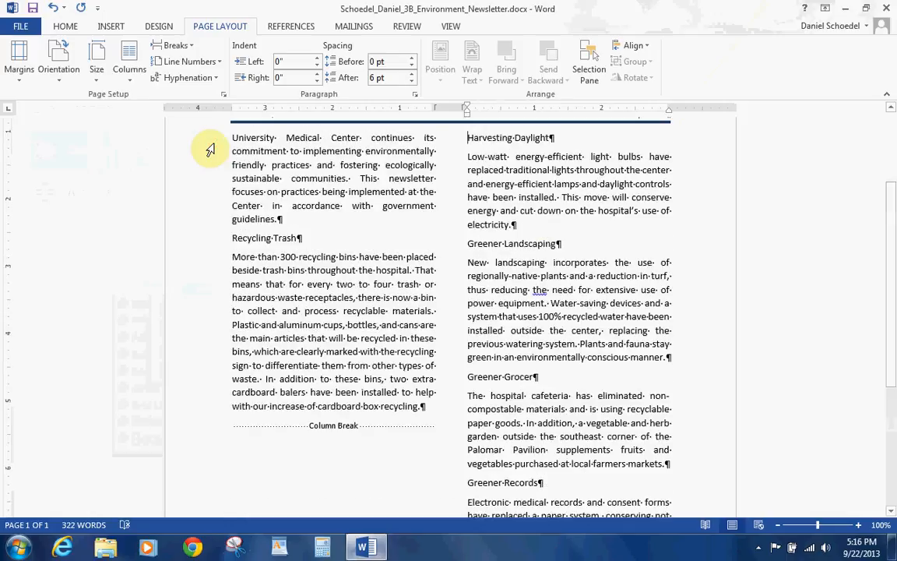
# - Place the insertion point at the very start of the document, before the newsletter title
pyautogui.click(105, 26)
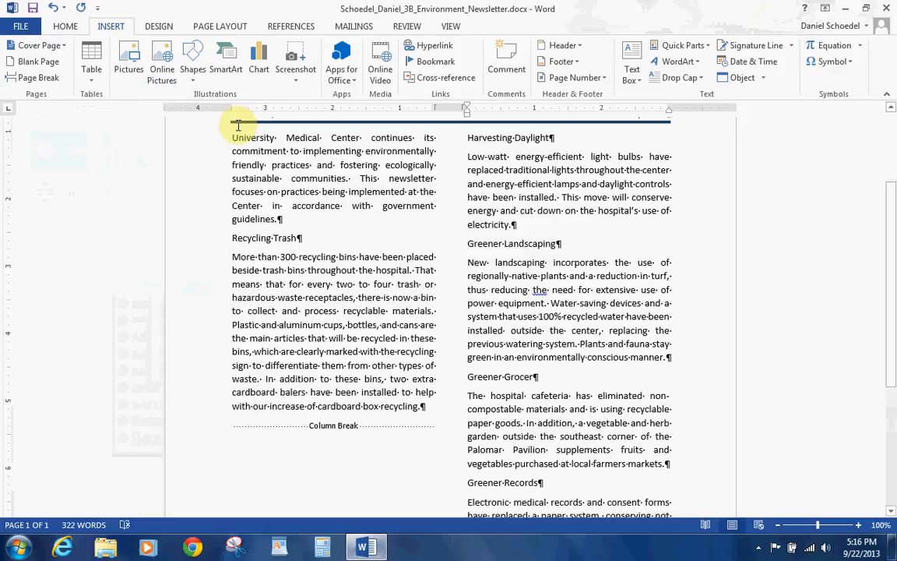
pyautogui.click(212, 28)
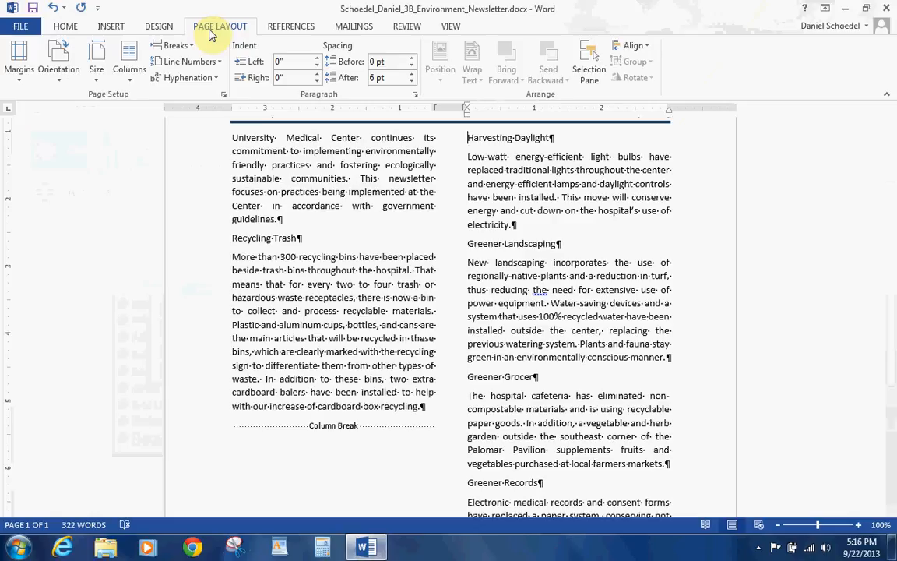
pyautogui.hotkey('ctrl', 'Home')
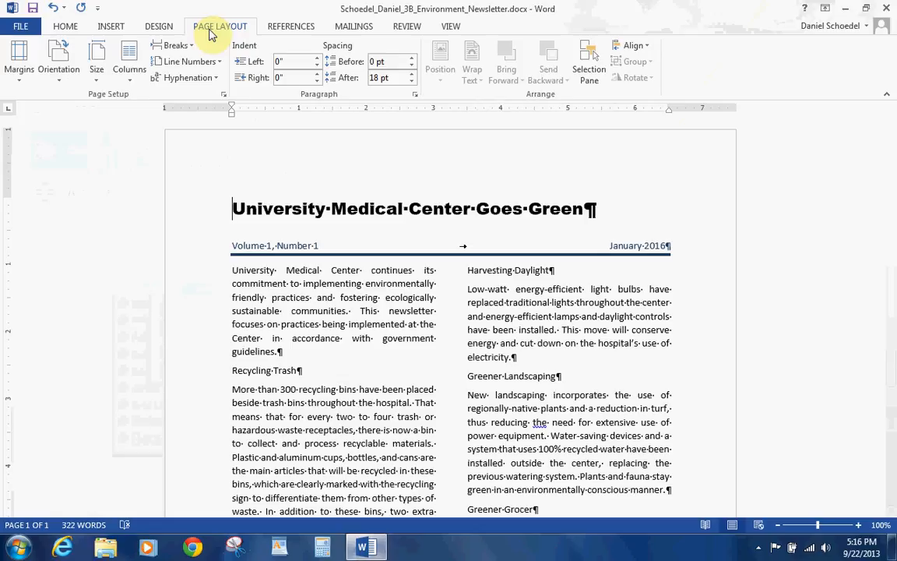
pyautogui.click(118, 30)
pyautogui.click(176, 59)
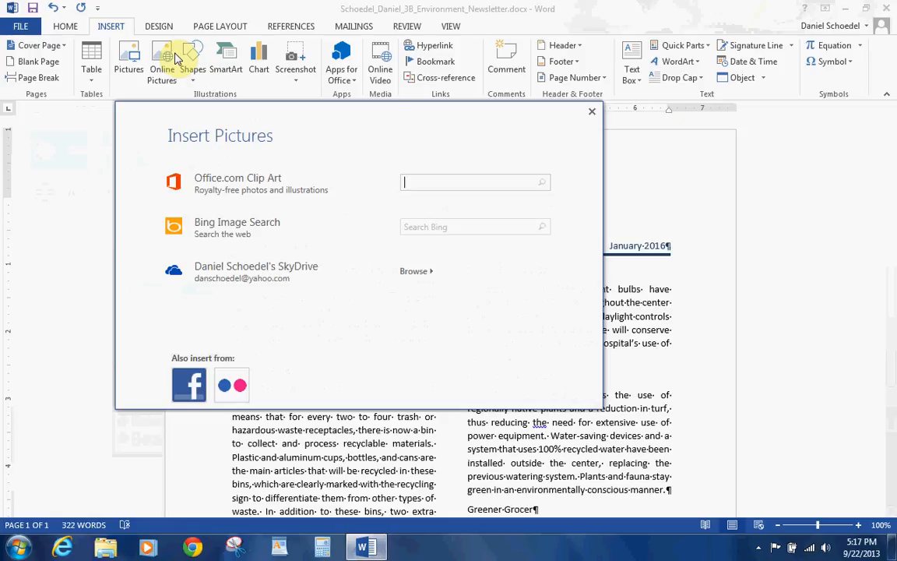
pyautogui.write('recycling bottles')
pyautogui.press('Return')
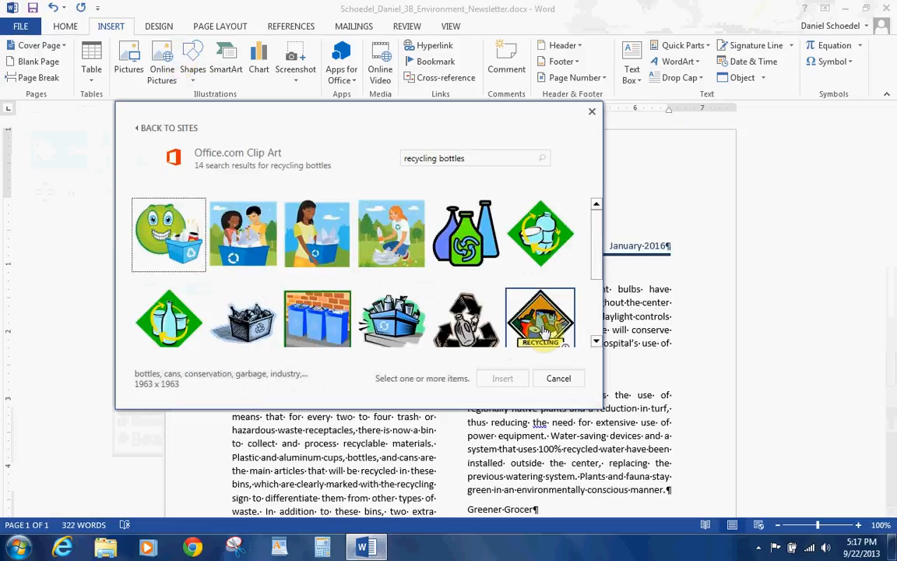
pyautogui.click(559, 378)
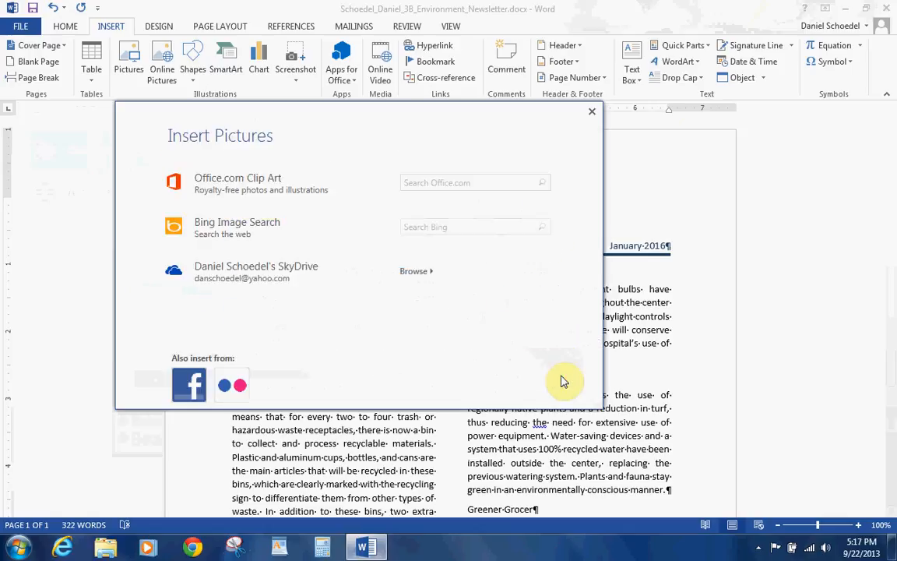
pyautogui.click(591, 111)
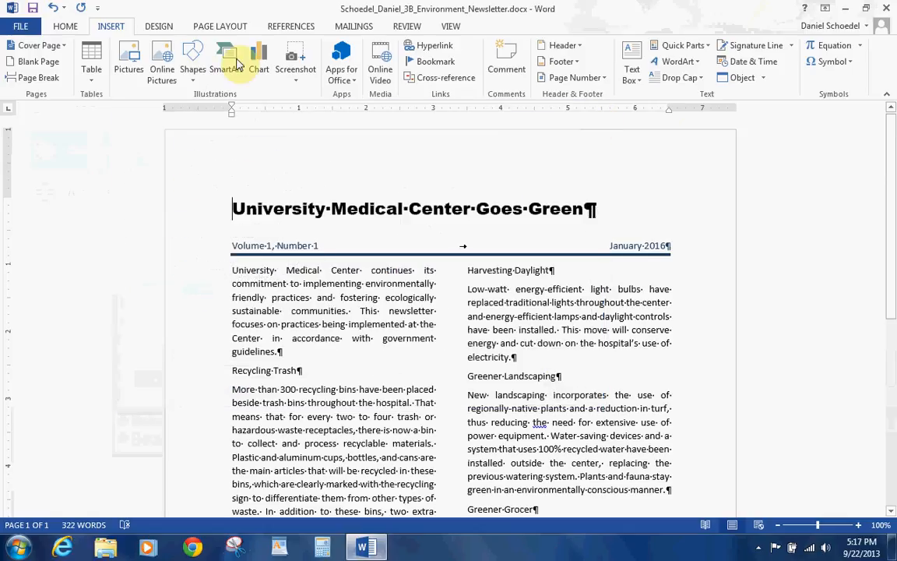
# - Insert the stored picture of the blue recycling bin with bottles before the newsletter title
pyautogui.click(131, 69)
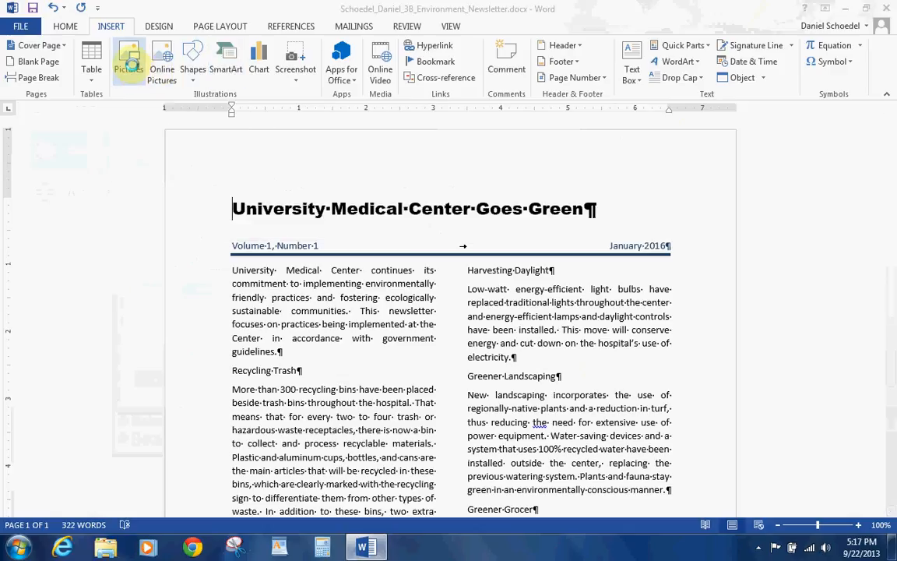
pyautogui.click(238, 234)
pyautogui.click(334, 313)
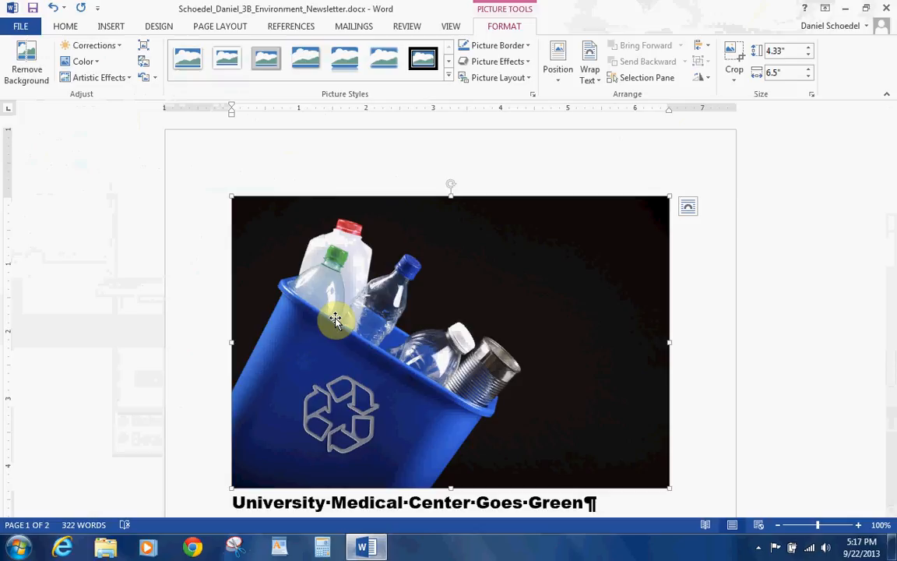
# - Search Office.com Clip Art for "green recycling symbol" and insert the green three-arrow recycle symbol at the end of the document
pyautogui.hotkey('ctrl', 'End')
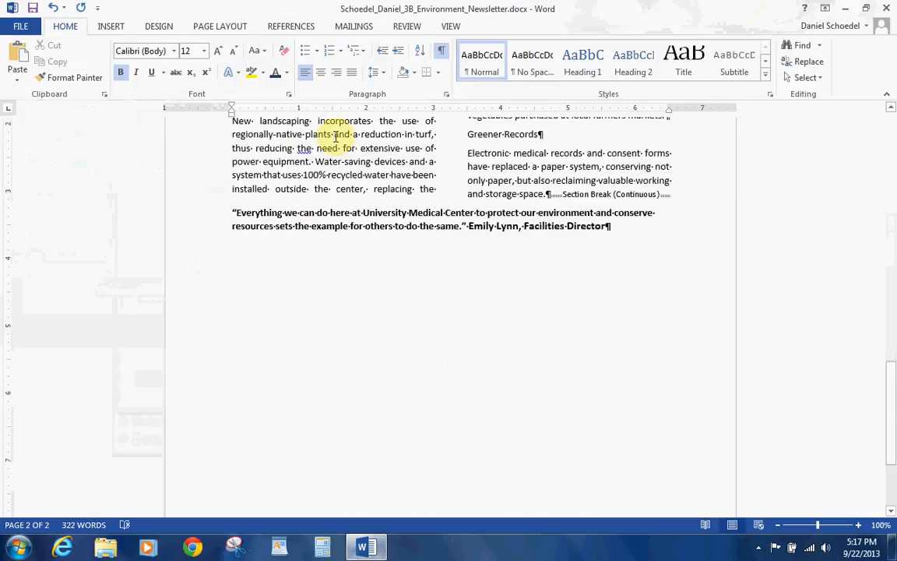
pyautogui.click(115, 25)
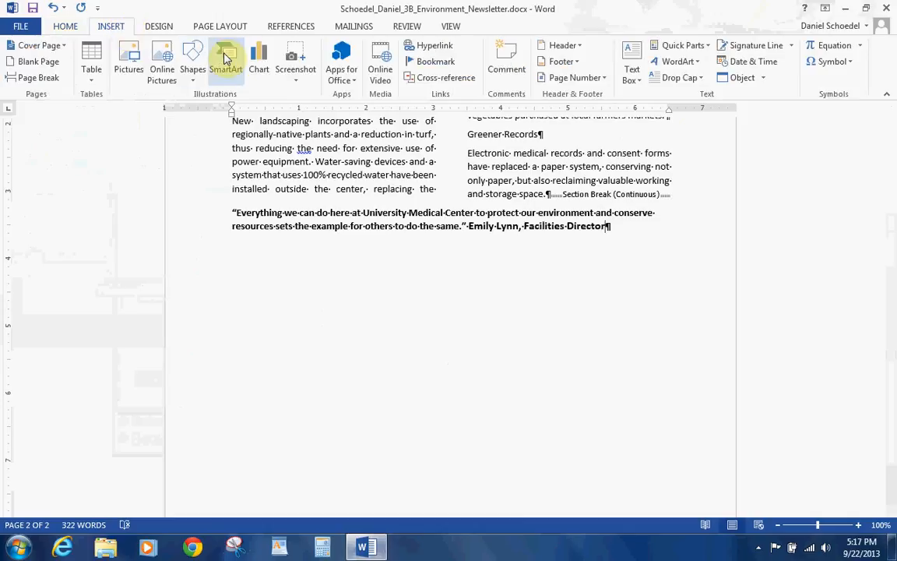
pyautogui.click(162, 58)
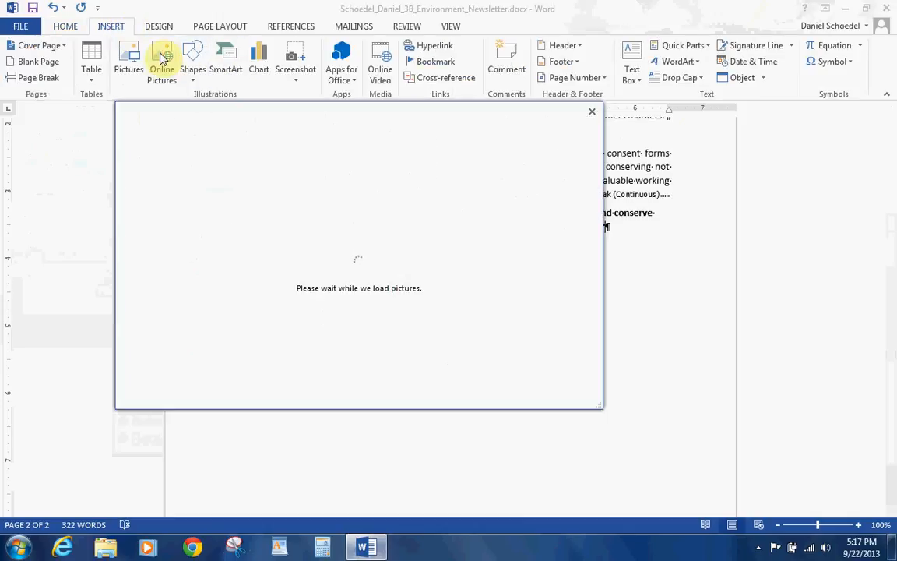
pyautogui.write('gr')
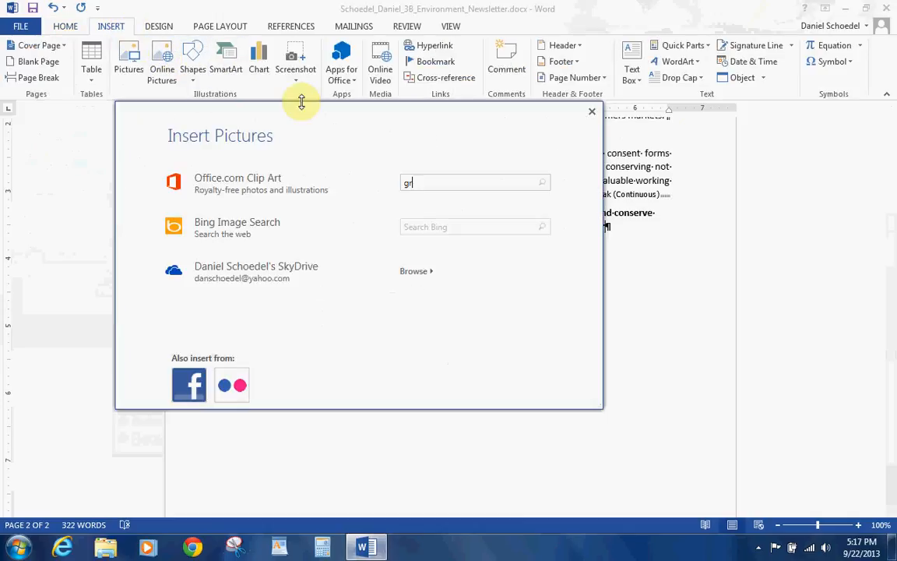
pyautogui.write('een recycling symbol')
pyautogui.press('Return')
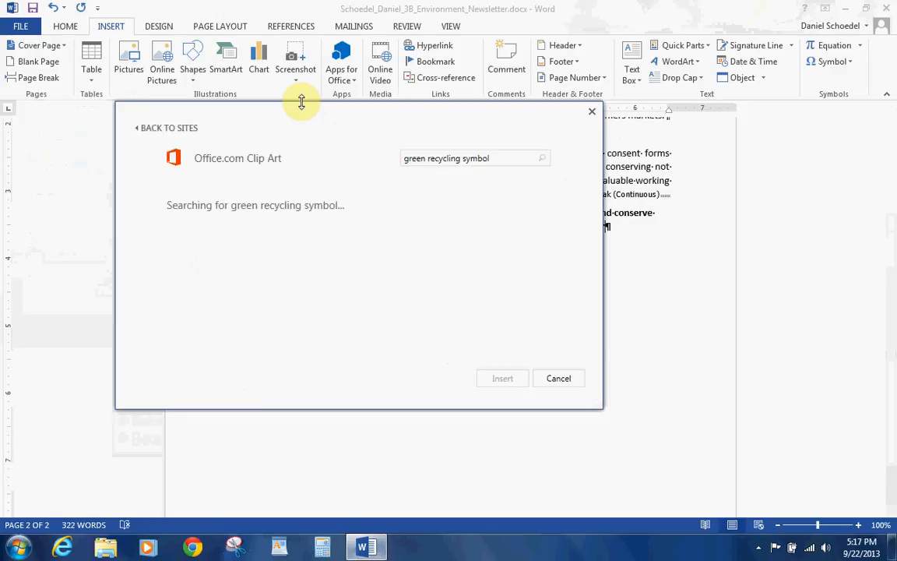
pyautogui.click(163, 235)
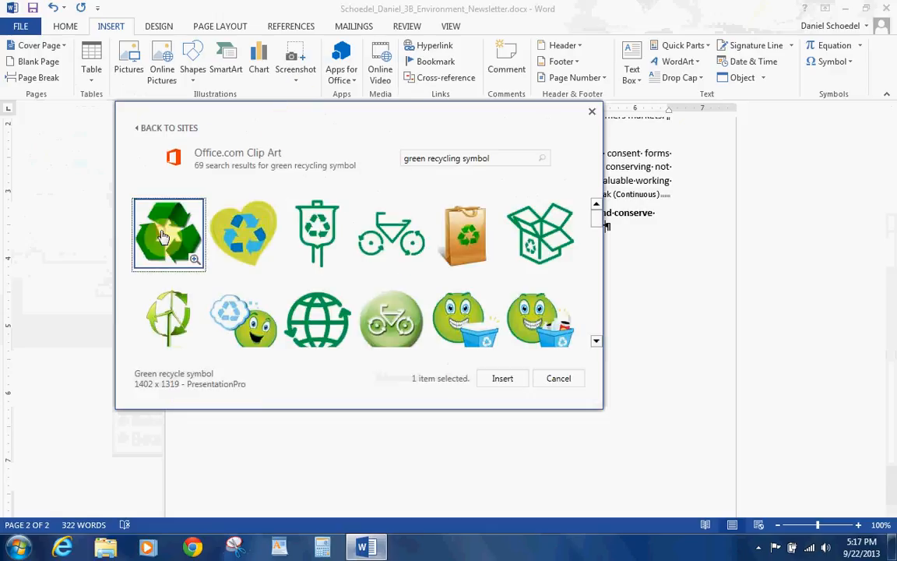
pyautogui.click(503, 379)
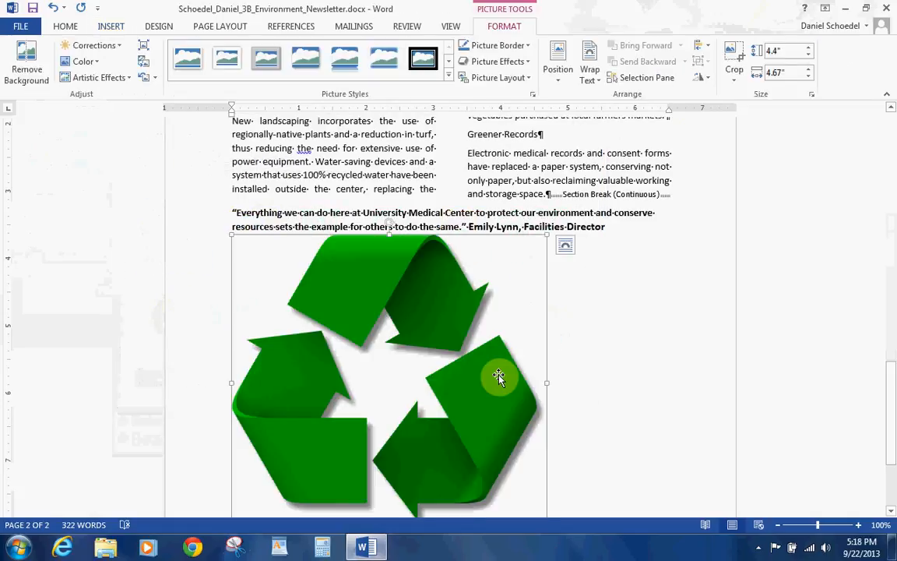
# - Resize the green recycle symbol proportionally to a height of 0.5"
pyautogui.click(809, 59)
pyautogui.click(809, 59)
pyautogui.click(809, 59)
pyautogui.click(809, 59)
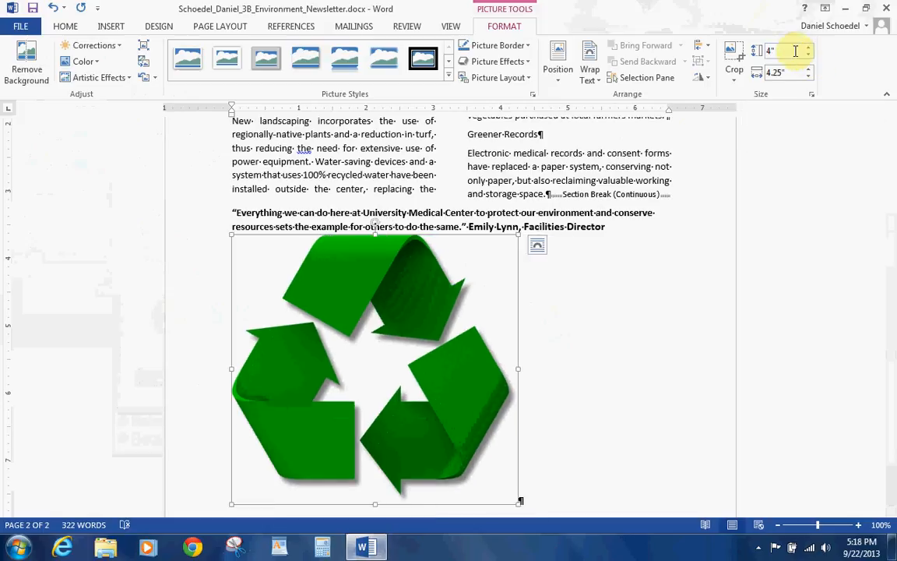
pyautogui.click(795, 50)
pyautogui.press('BackSpace')
pyautogui.write('.5')
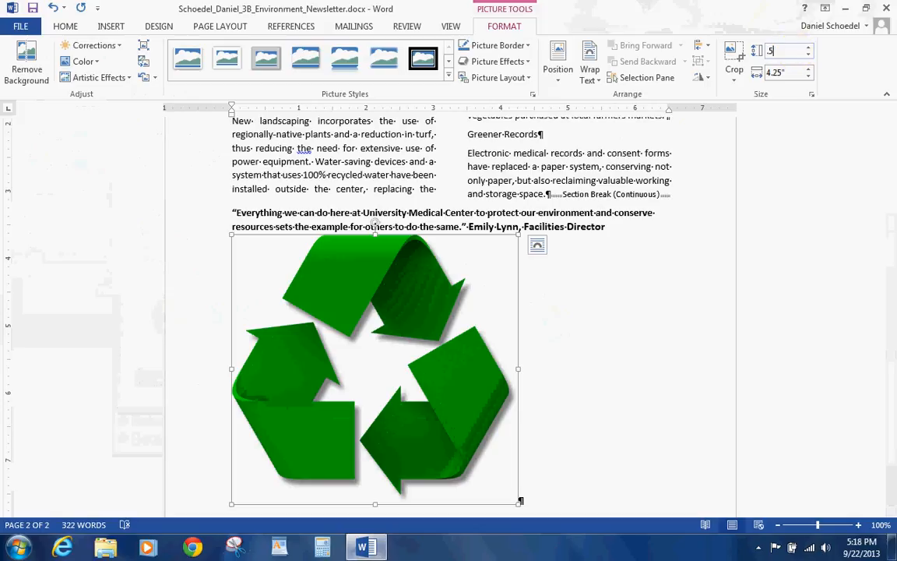
pyautogui.press('Return')
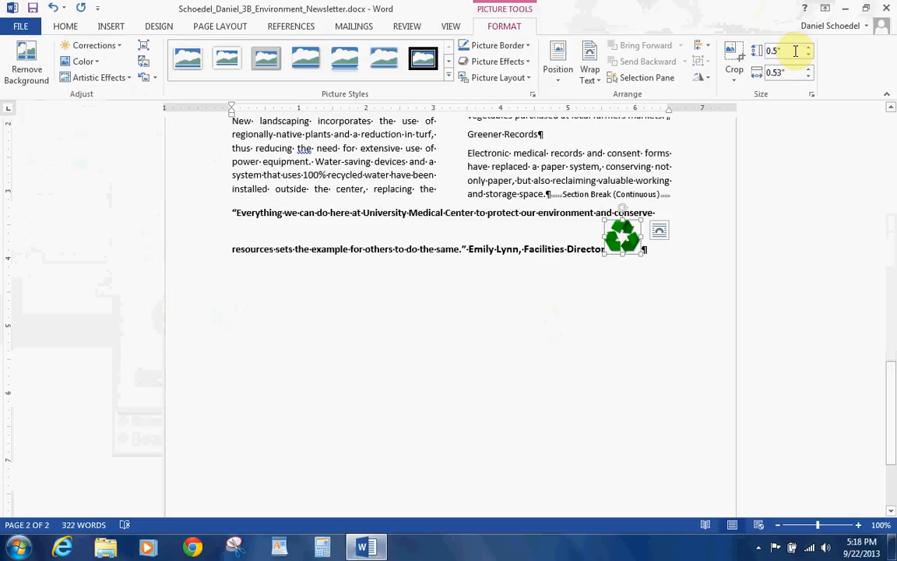
# - Apply Square text wrapping to the recycle symbol and set its horizontal alignment to Centered relative to the Page
pyautogui.click(659, 232)
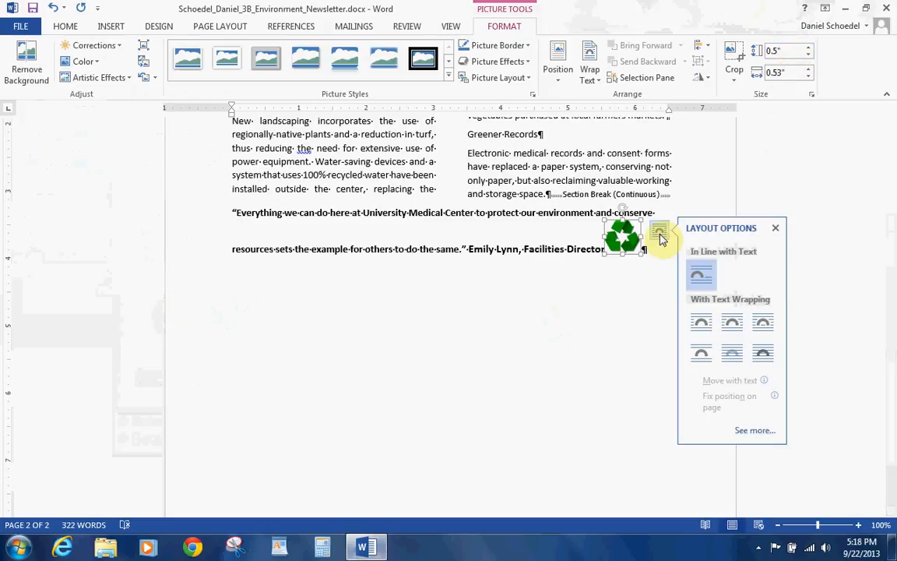
pyautogui.click(701, 321)
pyautogui.click(755, 430)
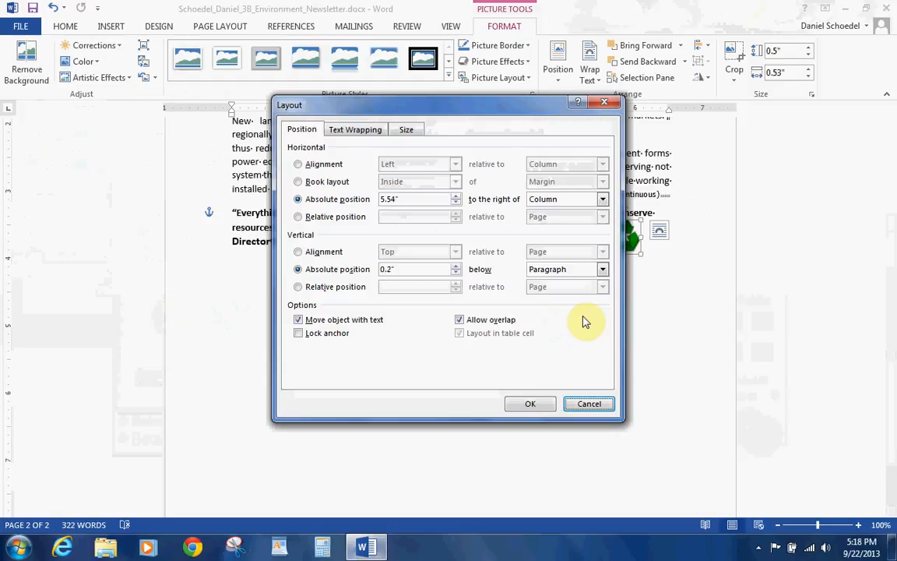
pyautogui.click(297, 163)
pyautogui.click(456, 165)
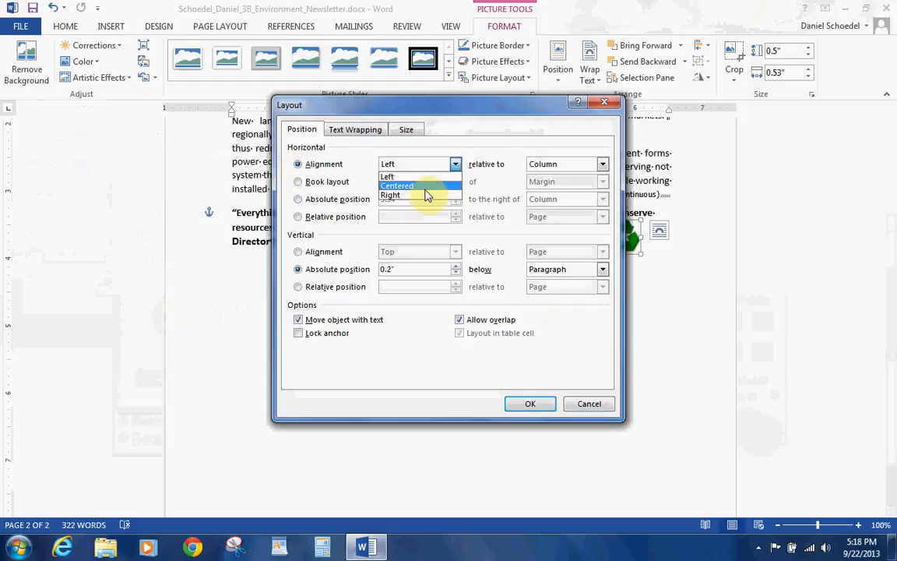
pyautogui.click(424, 185)
pyautogui.click(602, 163)
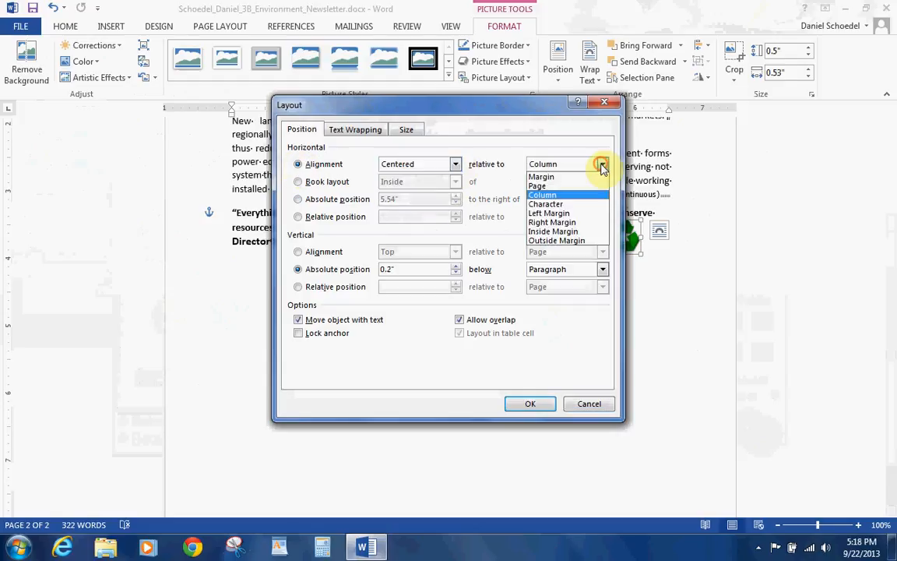
pyautogui.click(572, 188)
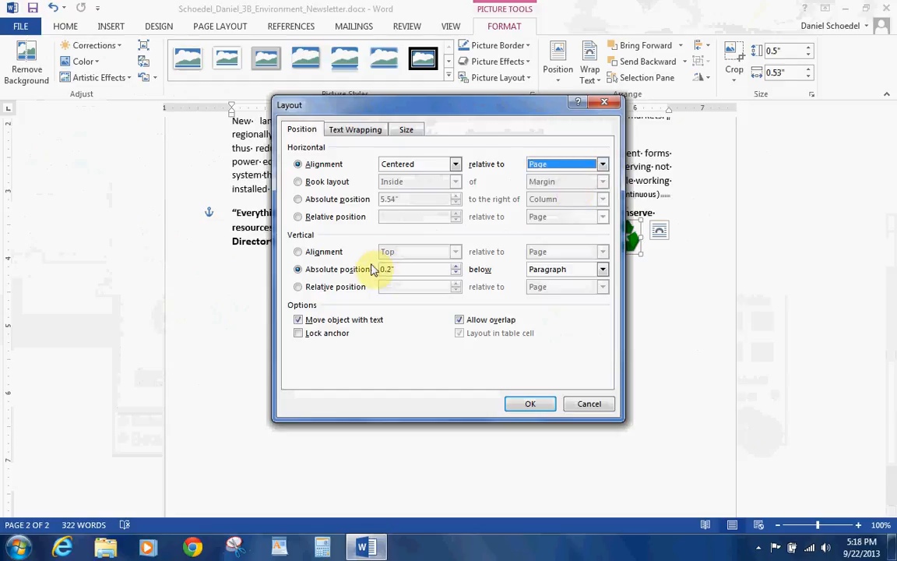
# - Set the recycle symbol's vertical alignment to Bottom relative to the Margin and apply the layout settings
pyautogui.click(323, 255)
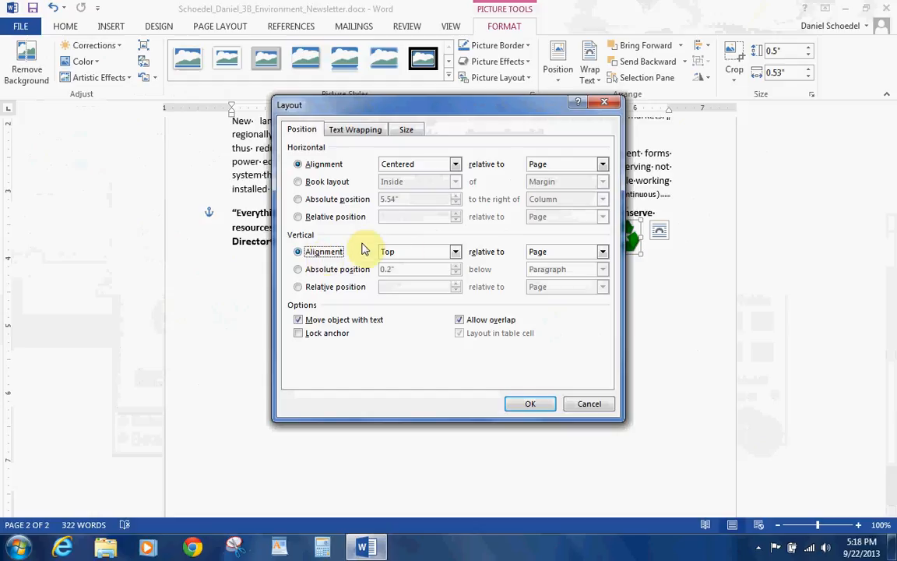
pyautogui.click(457, 252)
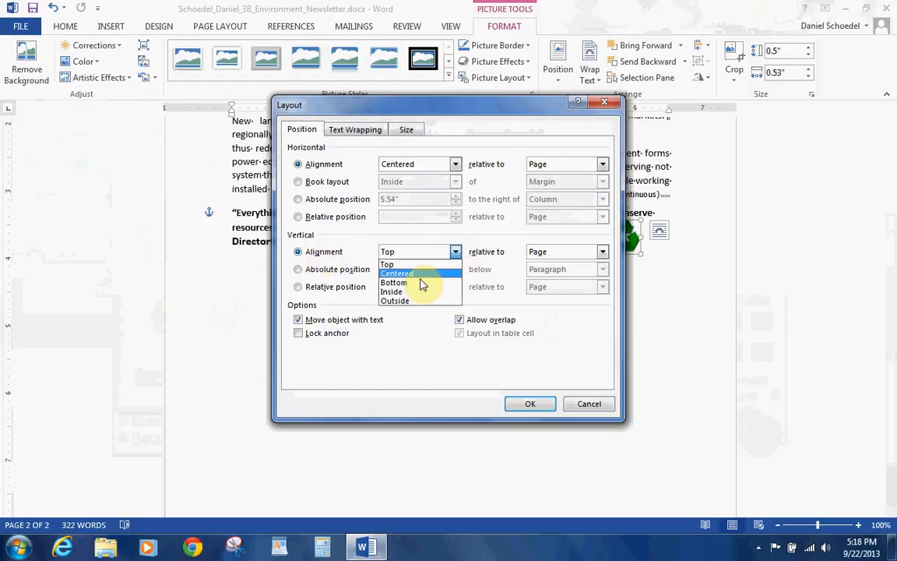
pyautogui.click(401, 281)
pyautogui.click(602, 251)
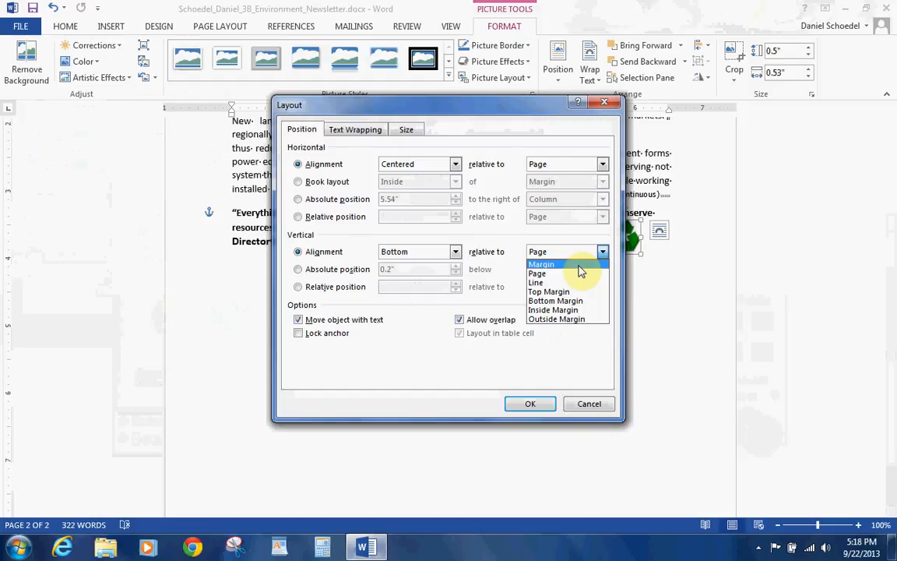
pyautogui.click(579, 264)
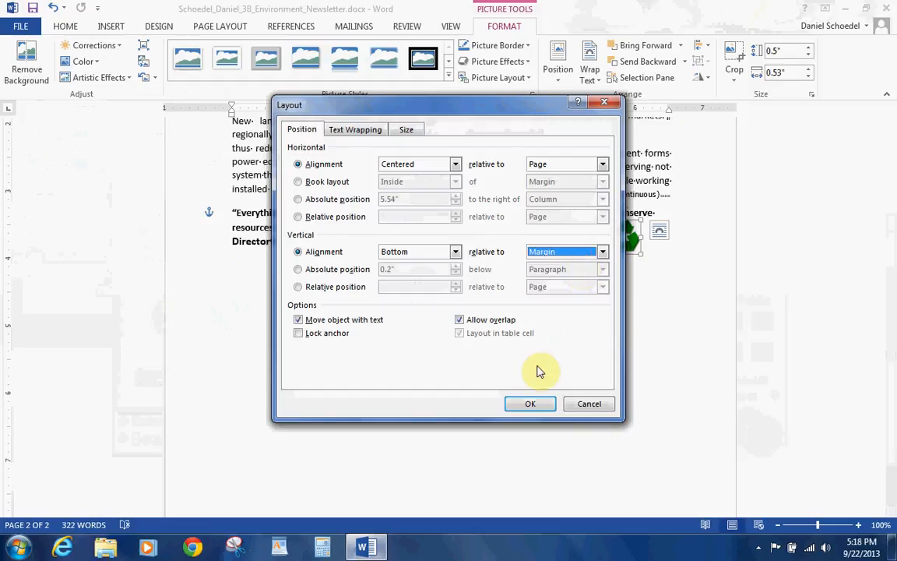
pyautogui.click(531, 403)
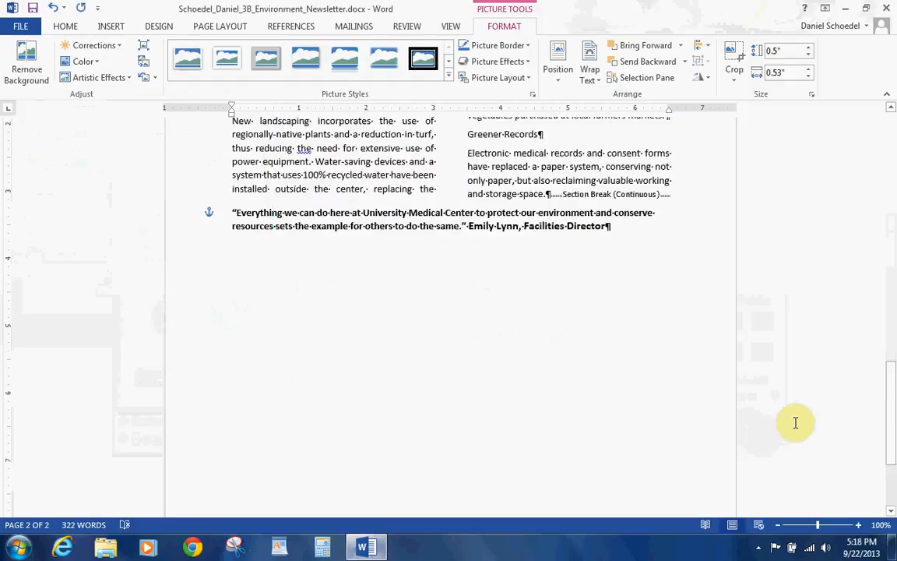
# - Crop the right side of the recycling bin picture at the start of the document to a width of about 5"
pyautogui.scroll(-4, 888, 487)
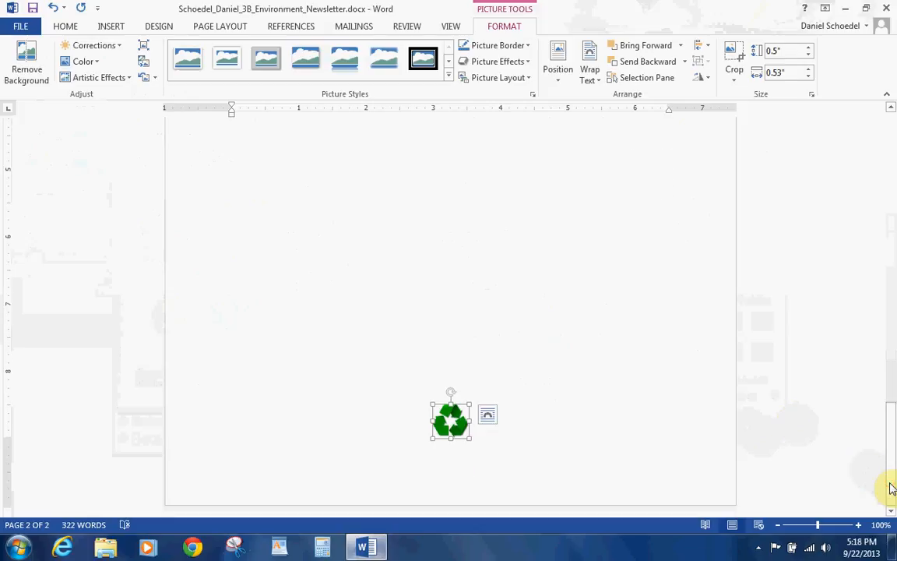
pyautogui.hotkey('ctrl', 'Home')
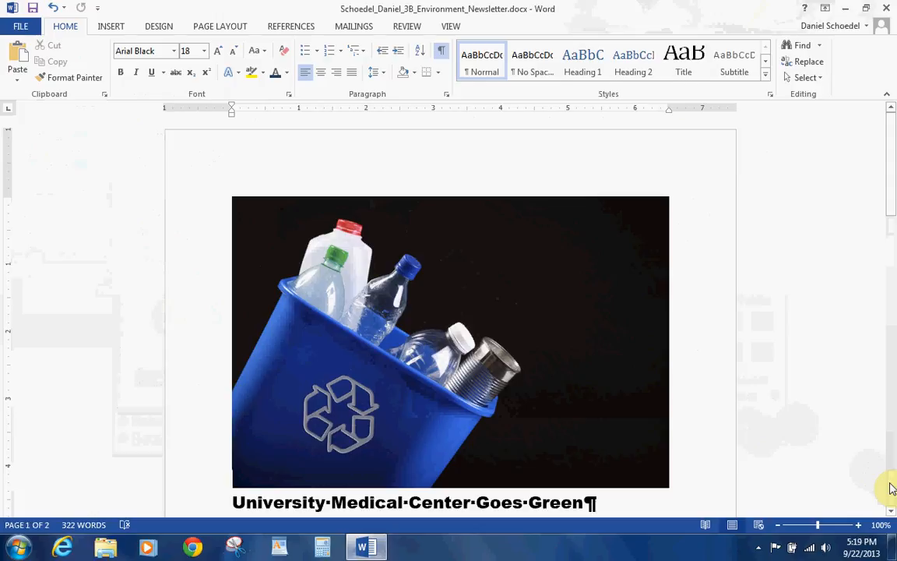
pyautogui.click(658, 383)
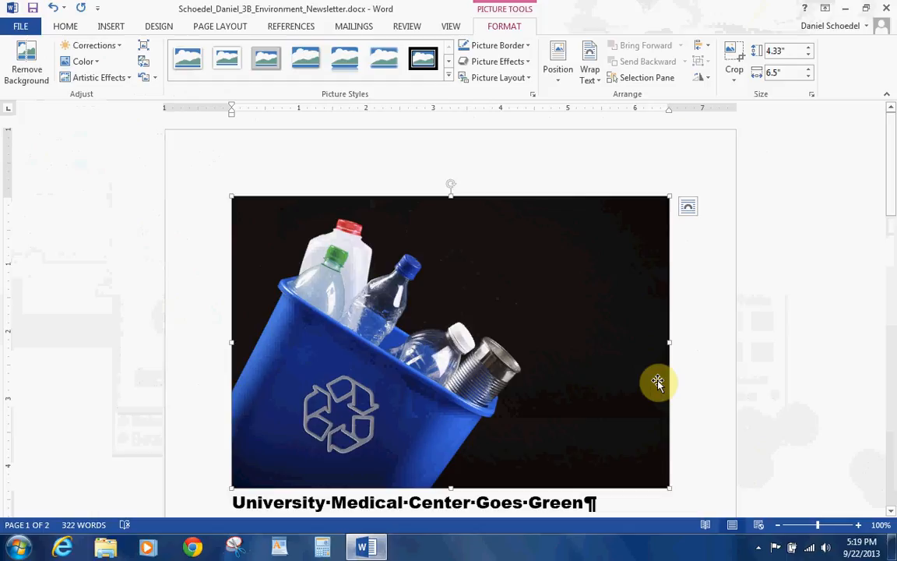
pyautogui.click(732, 61)
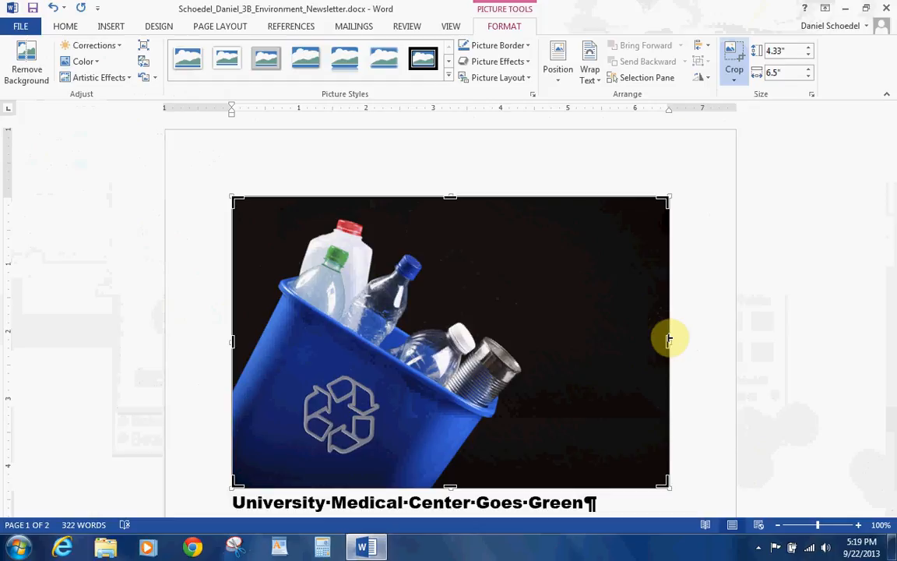
pyautogui.moveTo(669, 339); pyautogui.dragTo(572, 329)
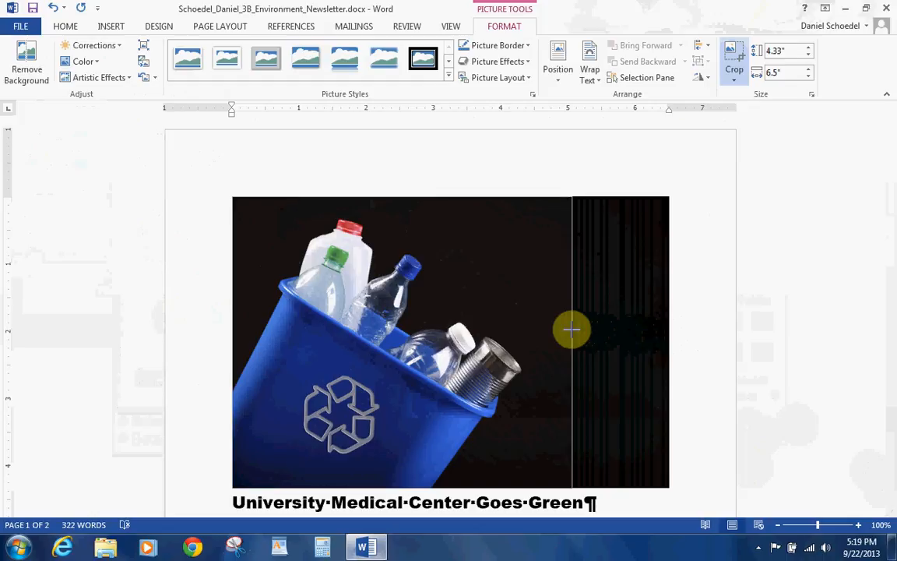
pyautogui.moveTo(571, 329); pyautogui.dragTo(567, 329)
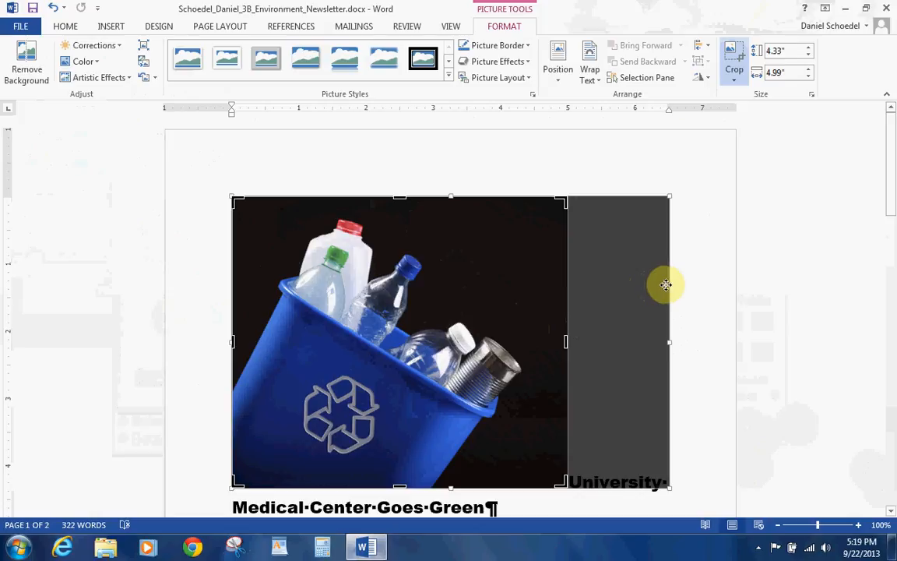
pyautogui.click(687, 267)
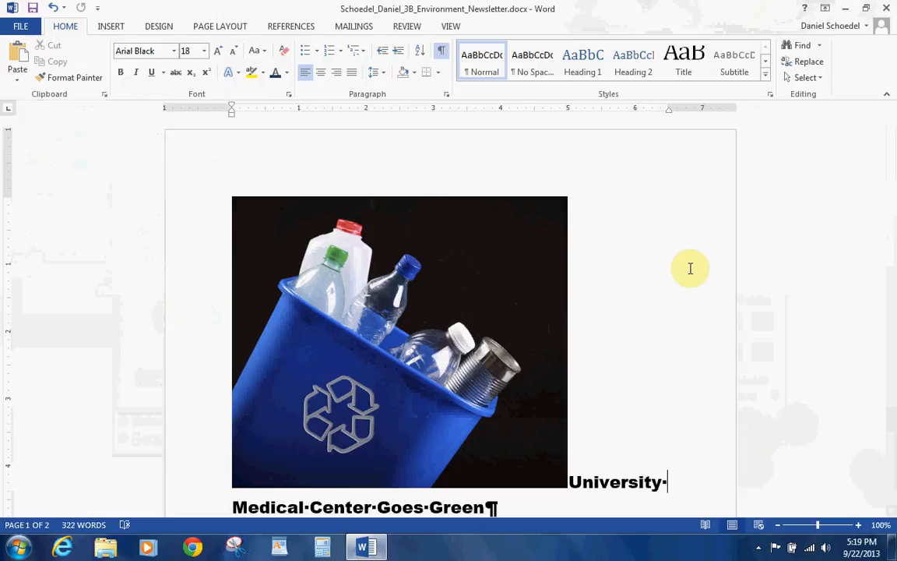
# - Scale the cropped recycling bin picture to 10% of its original height with the aspect ratio locked
pyautogui.rightClick(427, 280)
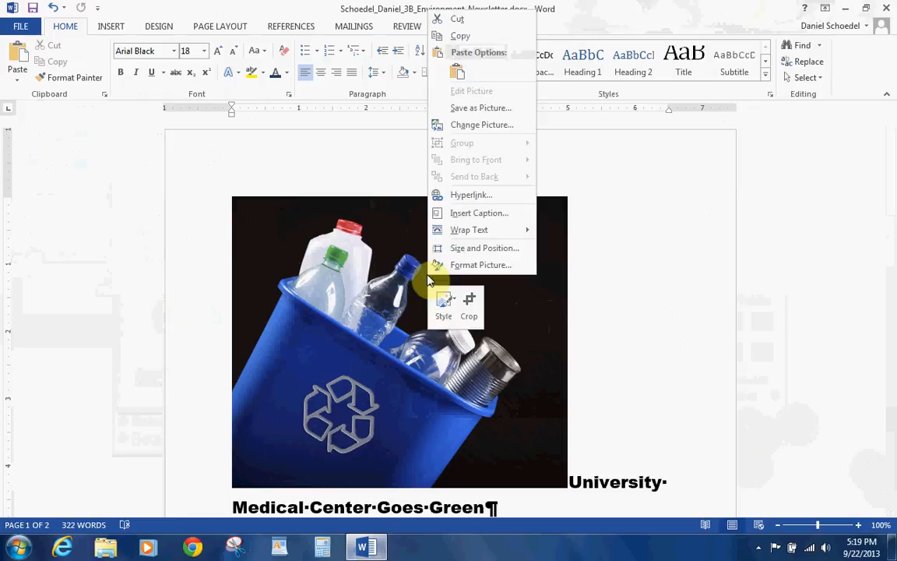
pyautogui.click(499, 249)
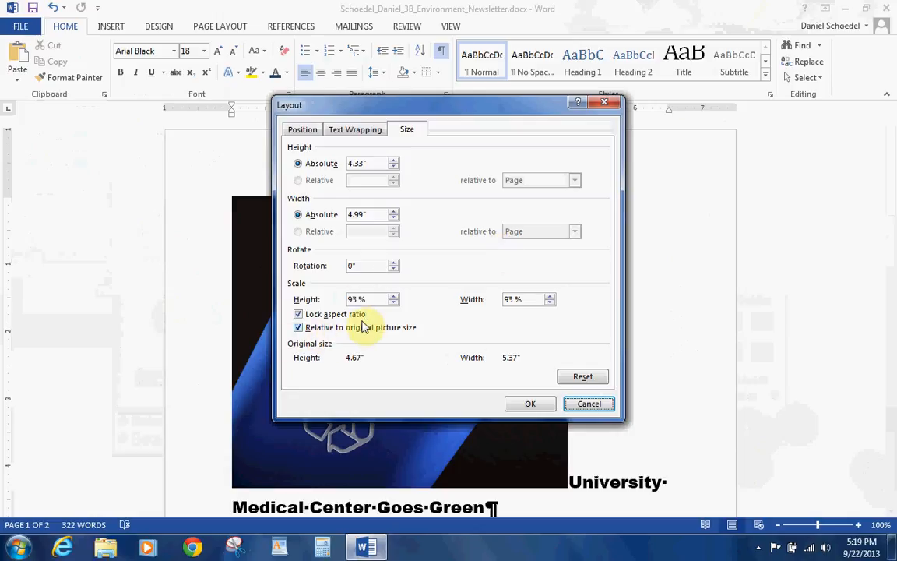
pyautogui.click(371, 297)
pyautogui.press('BackSpace')
pyautogui.press('BackSpace')
pyautogui.press('BackSpace')
pyautogui.press('BackSpace')
pyautogui.write('10')
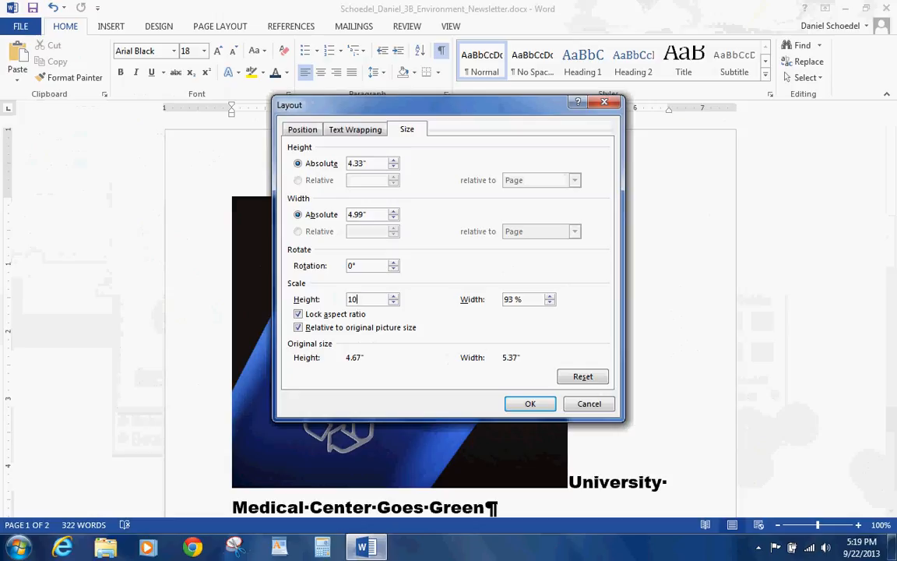
pyautogui.press('Tab')
pyautogui.click(541, 404)
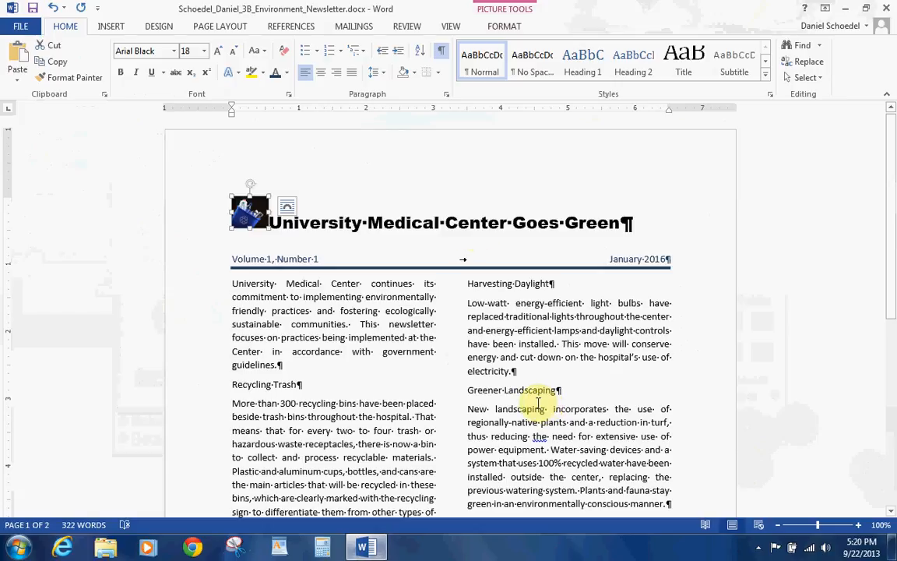
# - Apply Square text wrapping to the recycling bin picture in the nameplate
pyautogui.click(496, 30)
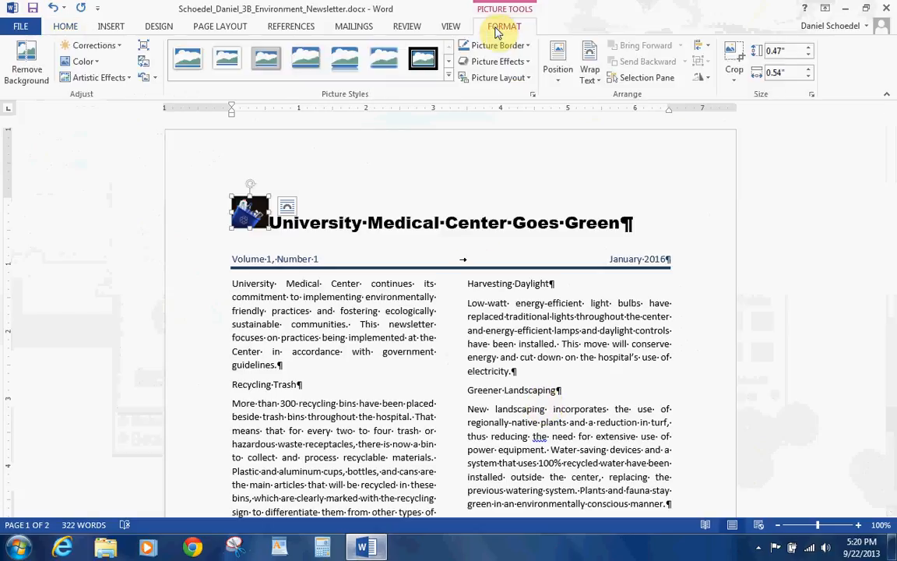
pyautogui.click(589, 80)
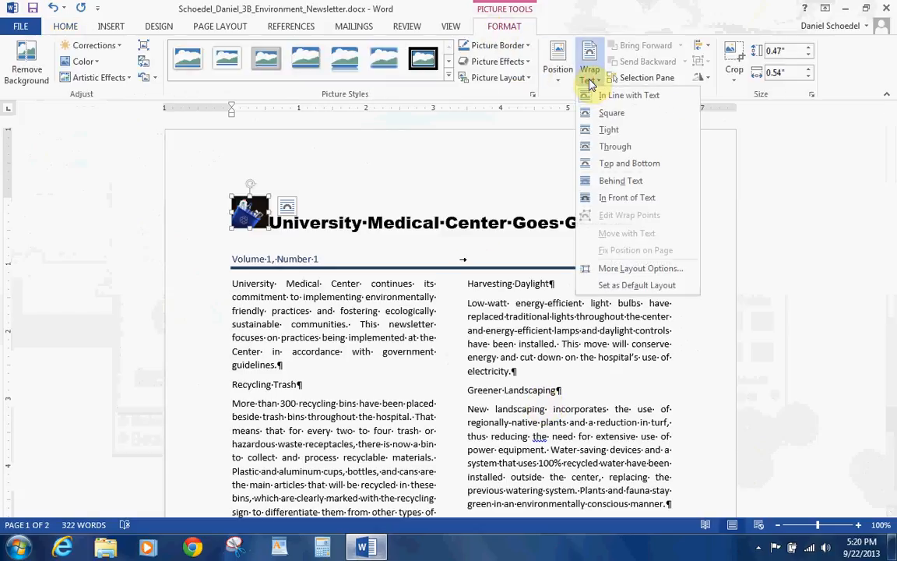
pyautogui.click(608, 110)
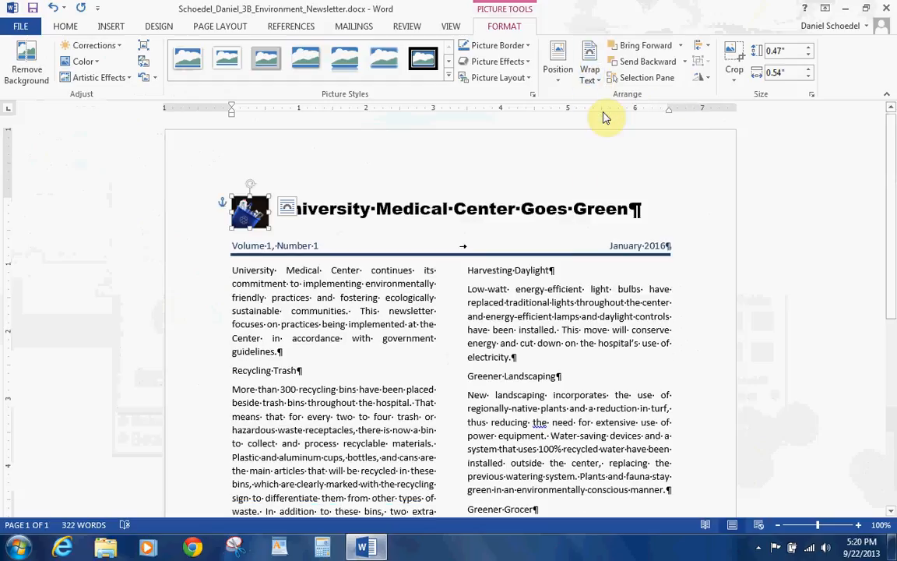
pyautogui.click(562, 83)
pyautogui.click(592, 286)
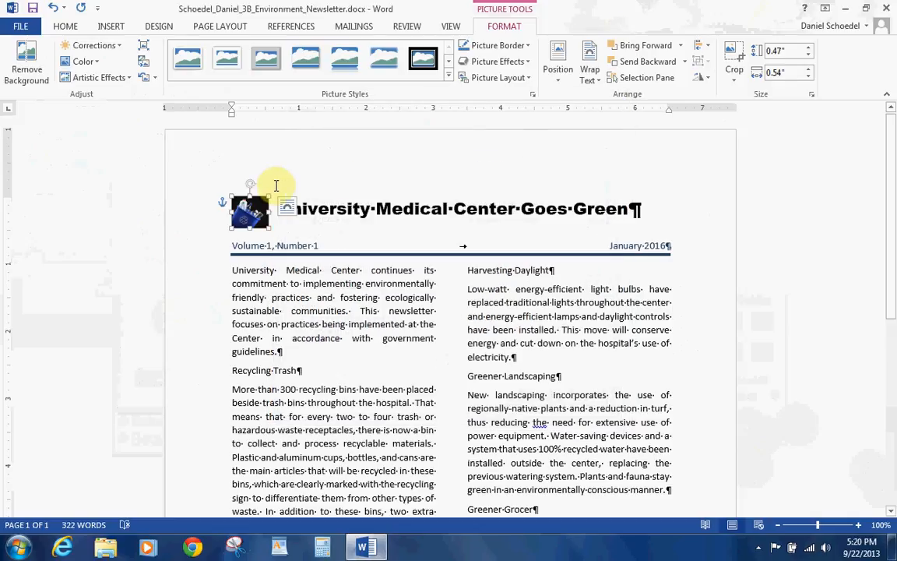
# - Align the recycling bin picture horizontally Left relative to Column and vertically Top relative to Margin
pyautogui.rightClick(259, 210)
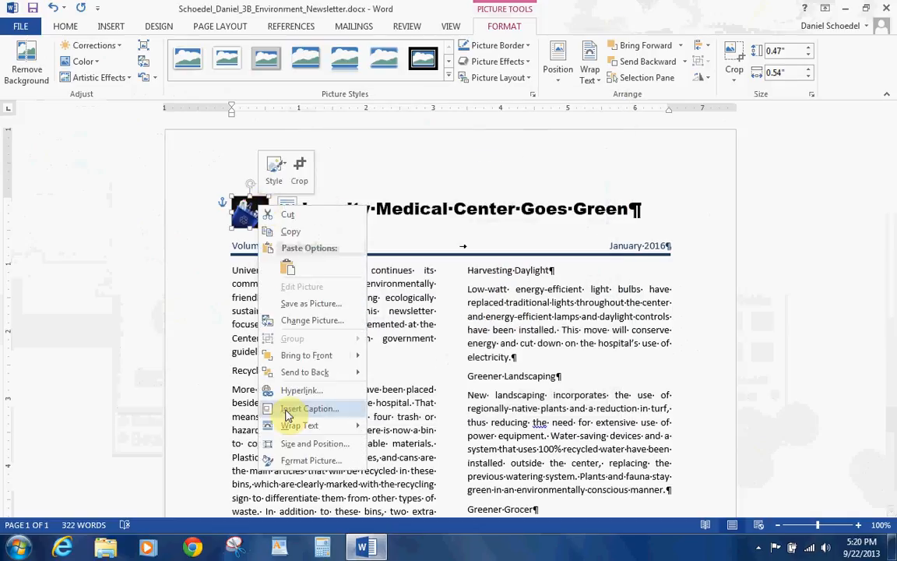
pyautogui.click(293, 443)
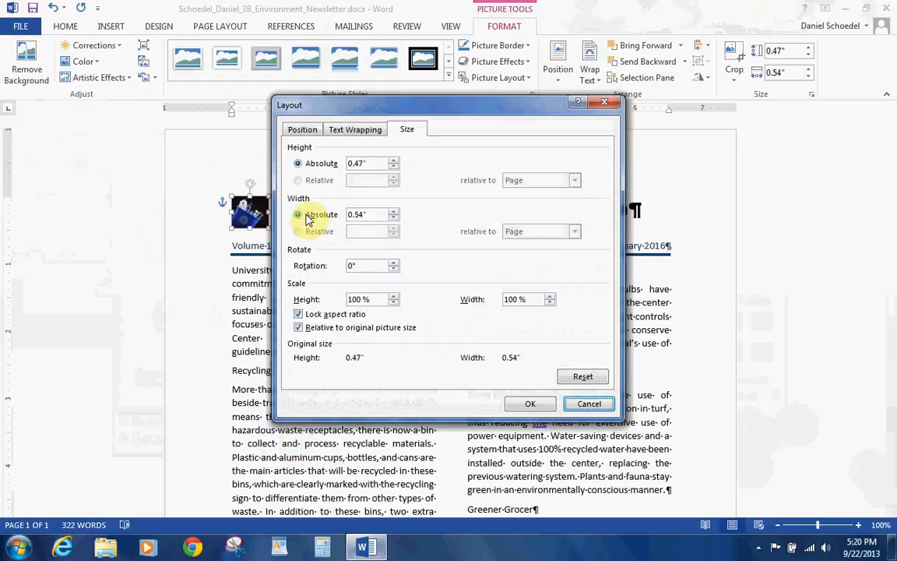
pyautogui.click(303, 131)
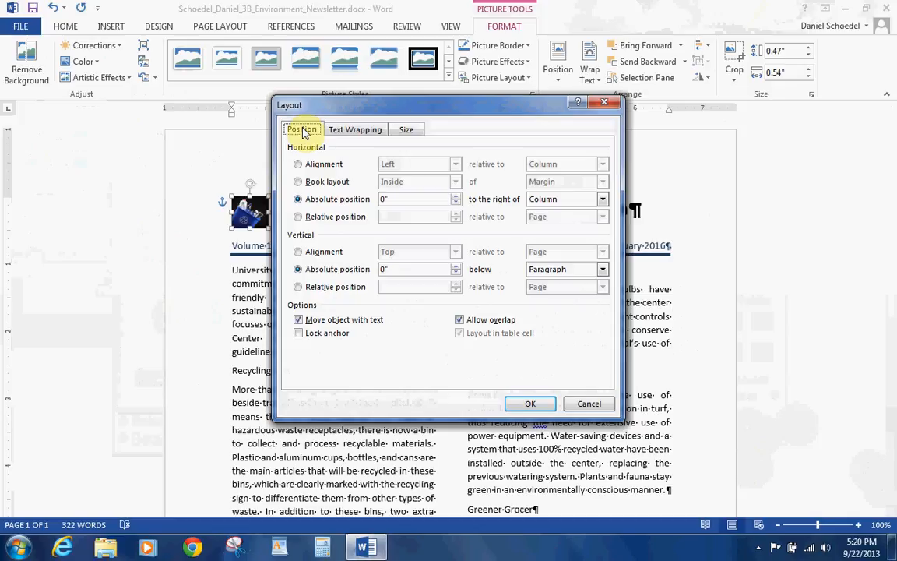
pyautogui.click(302, 164)
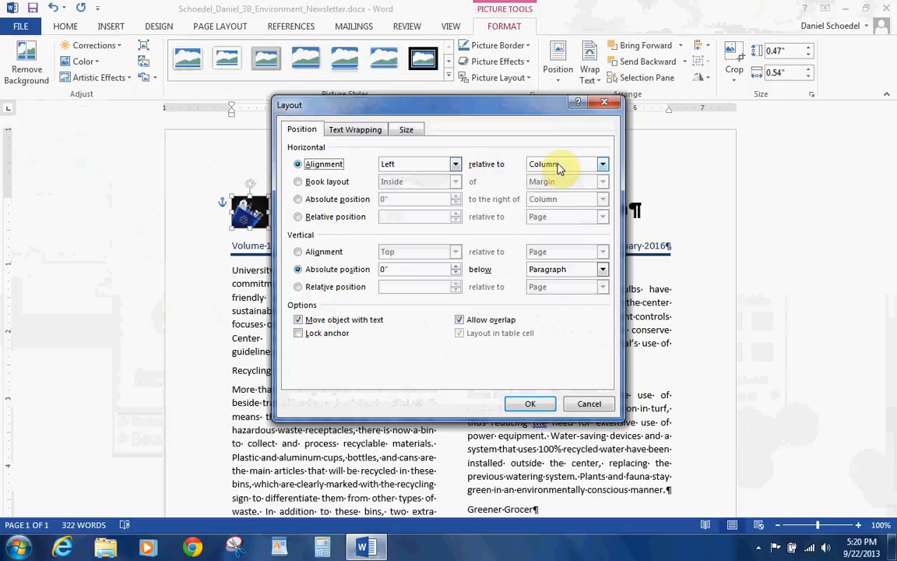
pyautogui.click(297, 251)
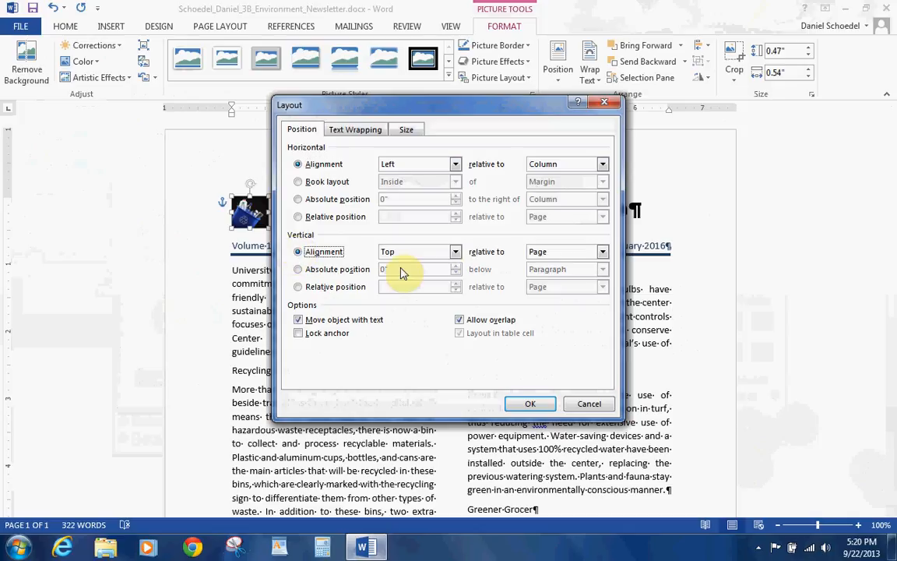
pyautogui.click(602, 252)
pyautogui.click(588, 265)
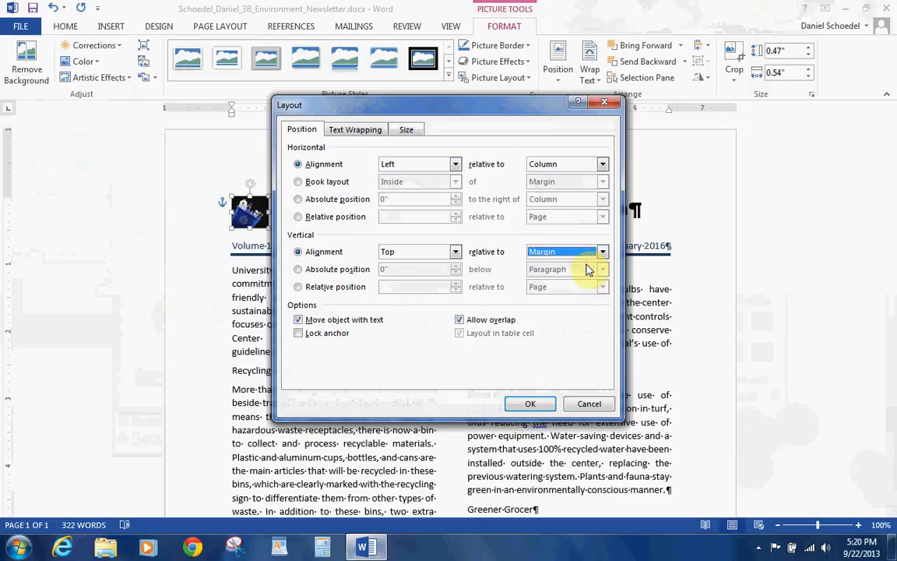
pyautogui.click(528, 403)
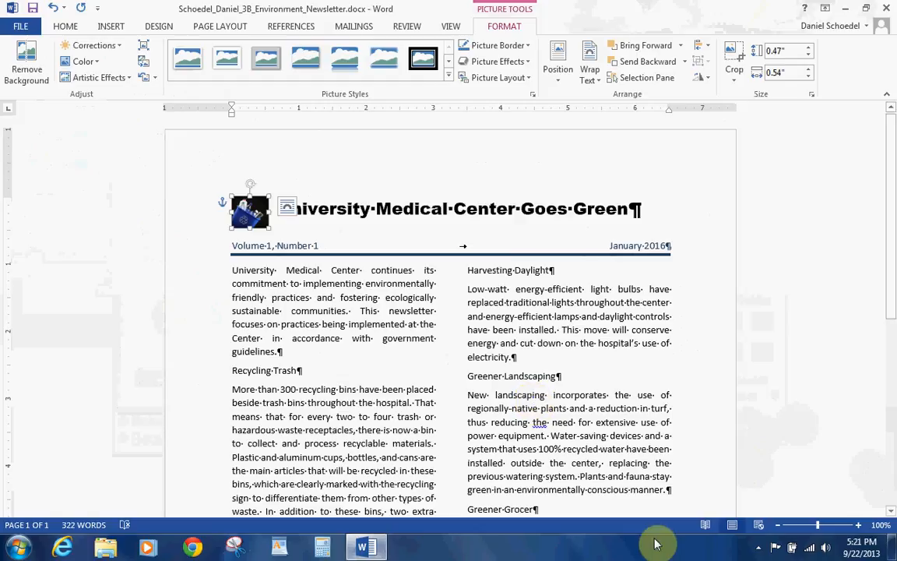
# - Make the black background of the recycling bin picture transparent at 200% zoom, then deselect the picture
pyautogui.click(861, 529)
pyautogui.click(861, 528)
pyautogui.click(860, 528)
pyautogui.click(861, 529)
pyautogui.click(861, 529)
pyautogui.click(860, 529)
pyautogui.click(860, 529)
pyautogui.click(860, 529)
pyautogui.click(860, 528)
pyautogui.click(860, 529)
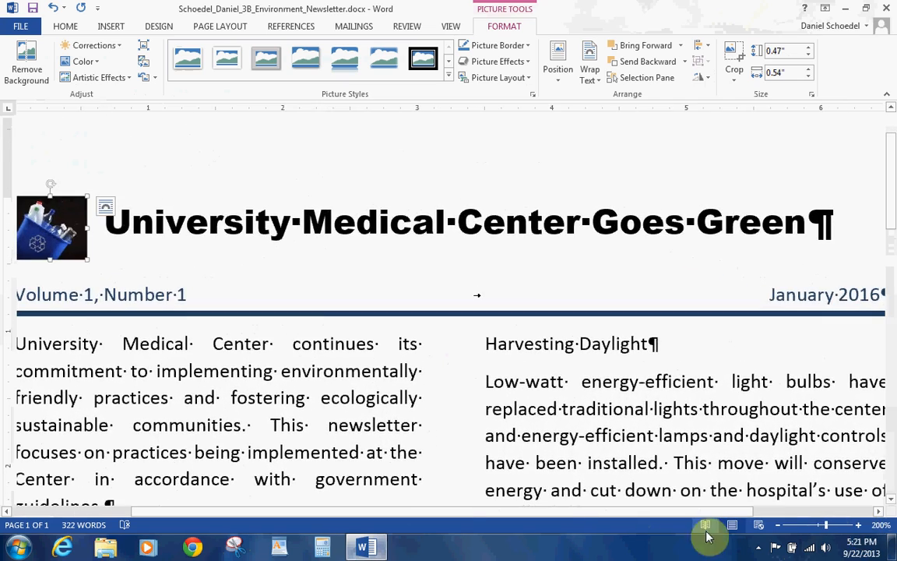
pyautogui.click(118, 511)
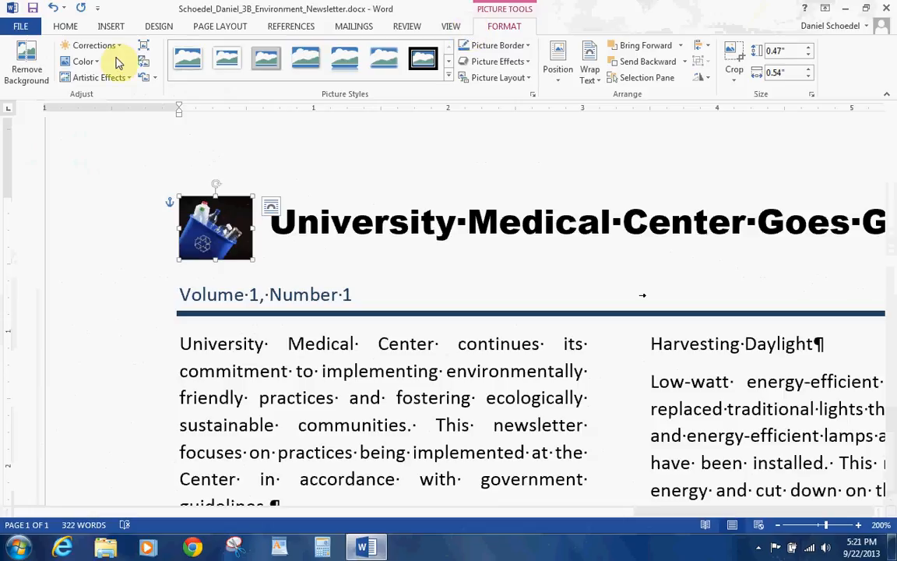
pyautogui.click(87, 62)
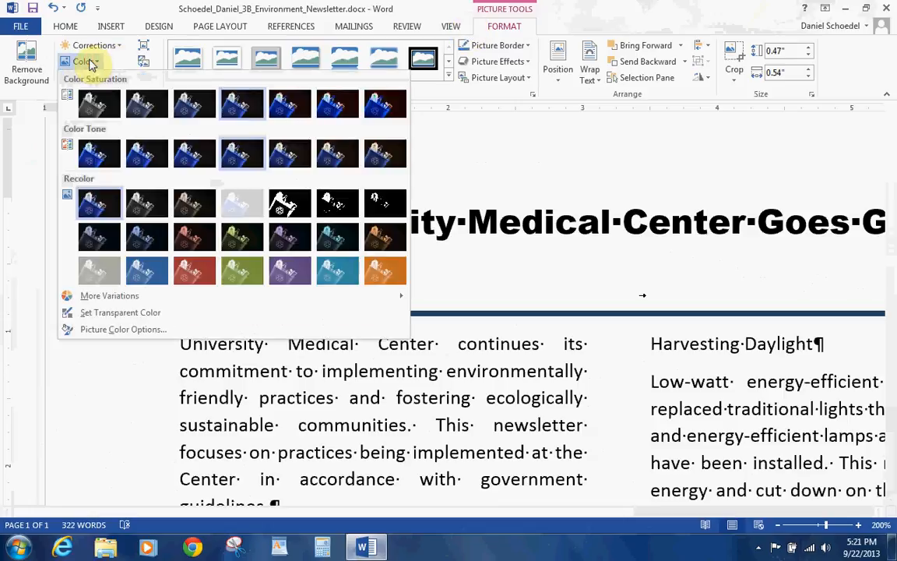
pyautogui.click(115, 311)
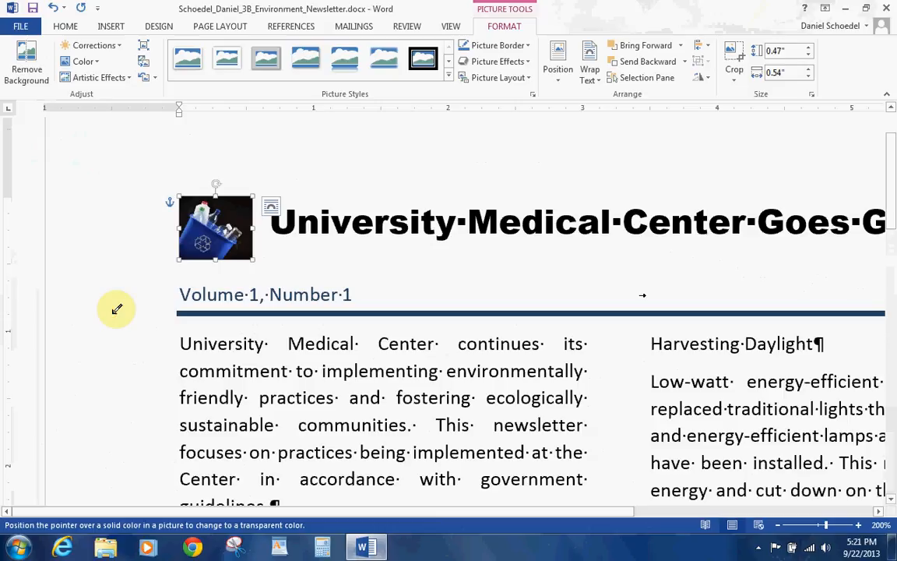
pyautogui.click(240, 209)
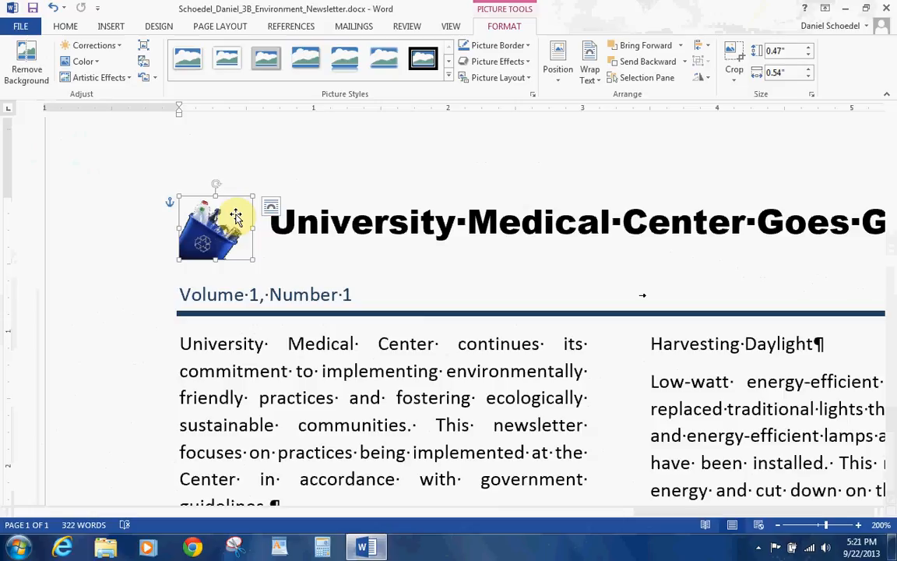
pyautogui.press('Escape')
# - Recolor the green recycle symbol at the end of the document with the light olive green variation
pyautogui.hotkey('ctrl', 'End')
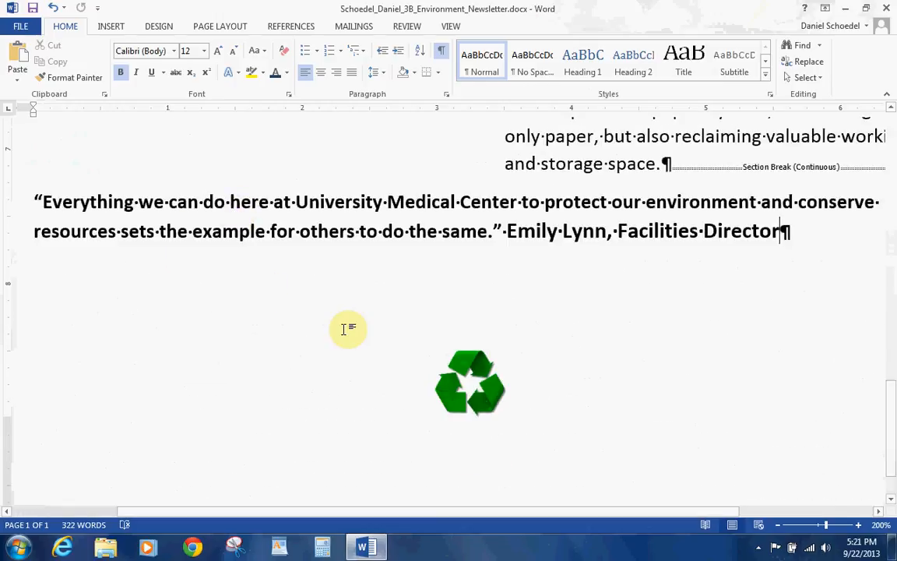
pyautogui.click(446, 365)
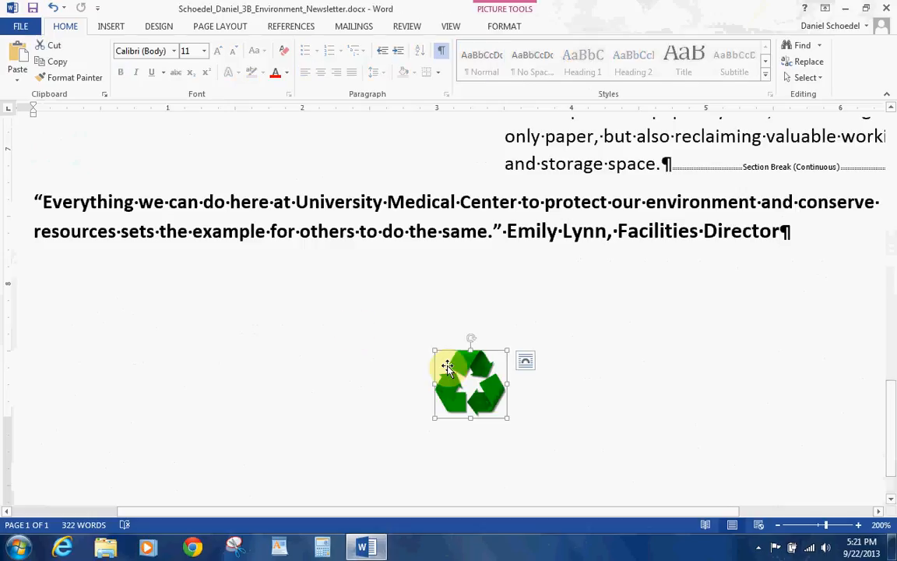
pyautogui.click(507, 27)
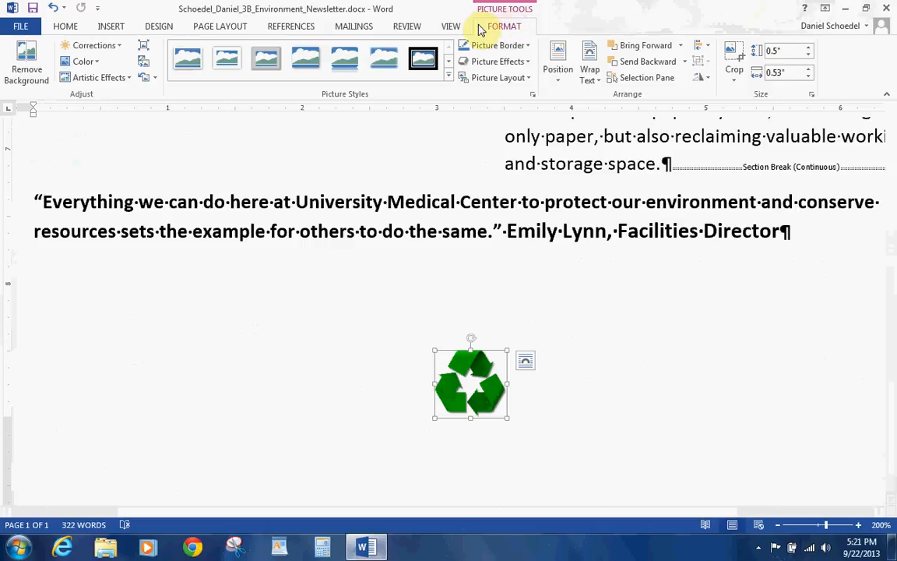
pyautogui.click(102, 62)
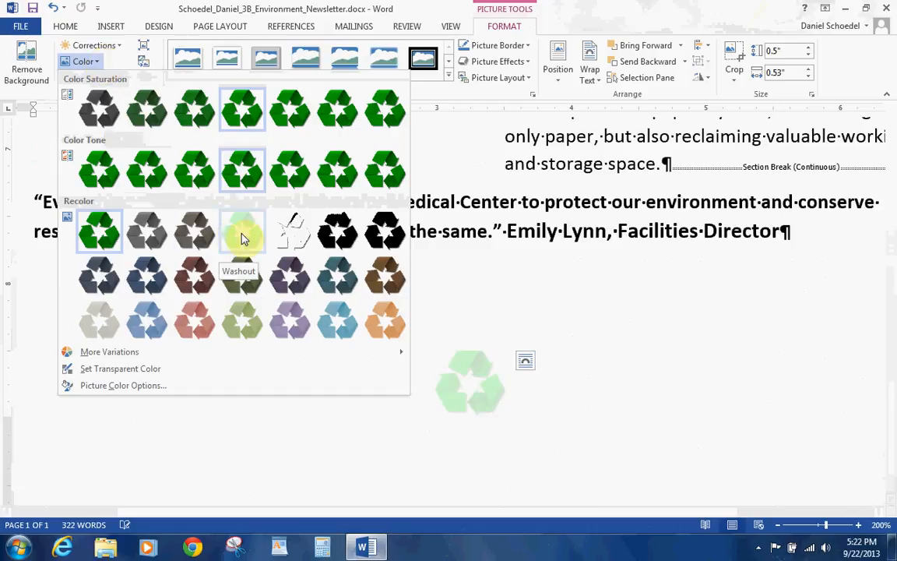
pyautogui.click(239, 328)
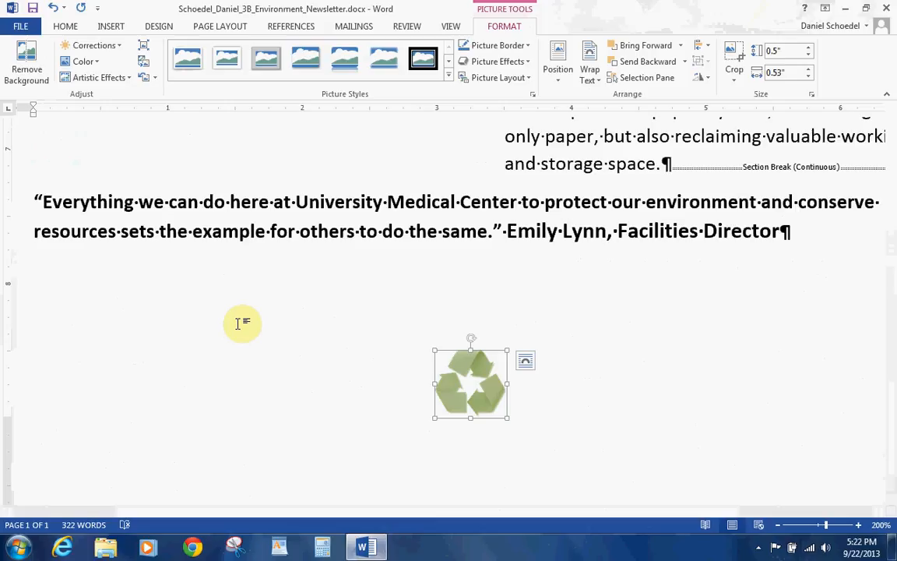
# - Correct the recycle symbol to Brightness -40% and Contrast +40%
pyautogui.click(113, 48)
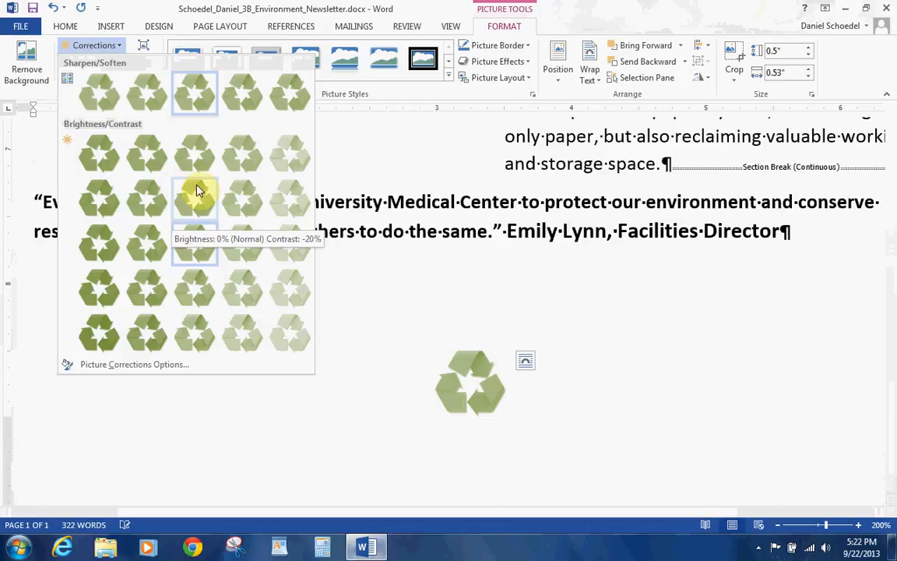
pyautogui.click(160, 216)
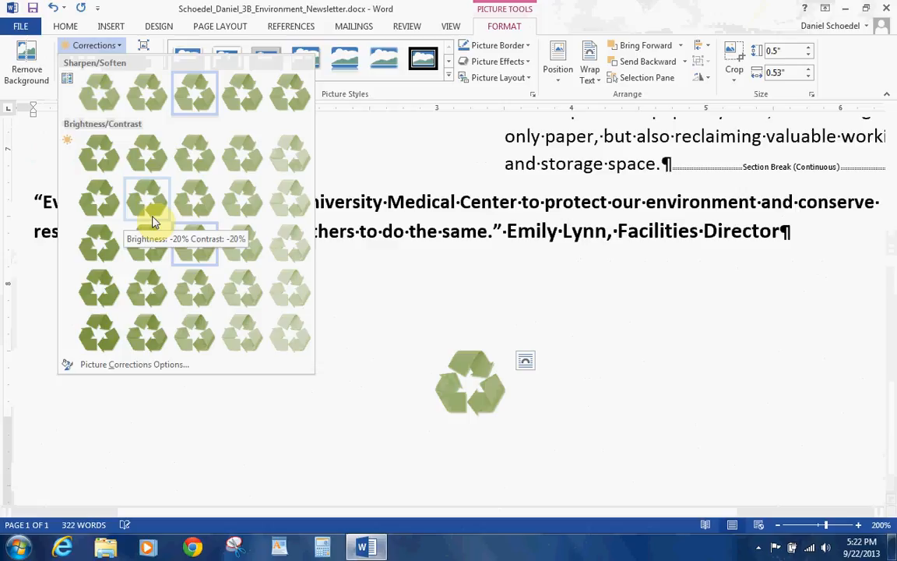
pyautogui.click(99, 333)
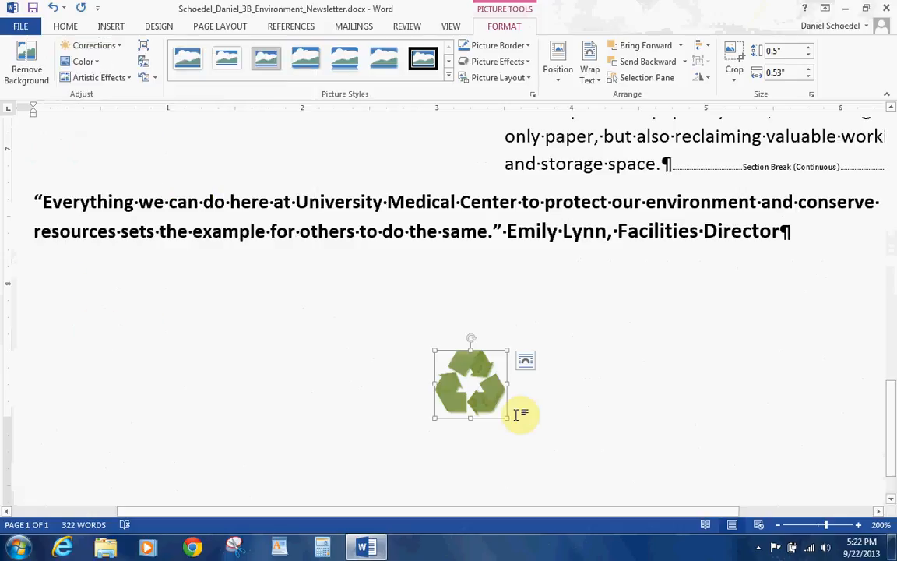
# - Return the zoom to 100% and place the insertion point after "guidelines." at the end of the newsletter's introductory paragraph
pyautogui.moveTo(826, 525); pyautogui.dragTo(822, 529)
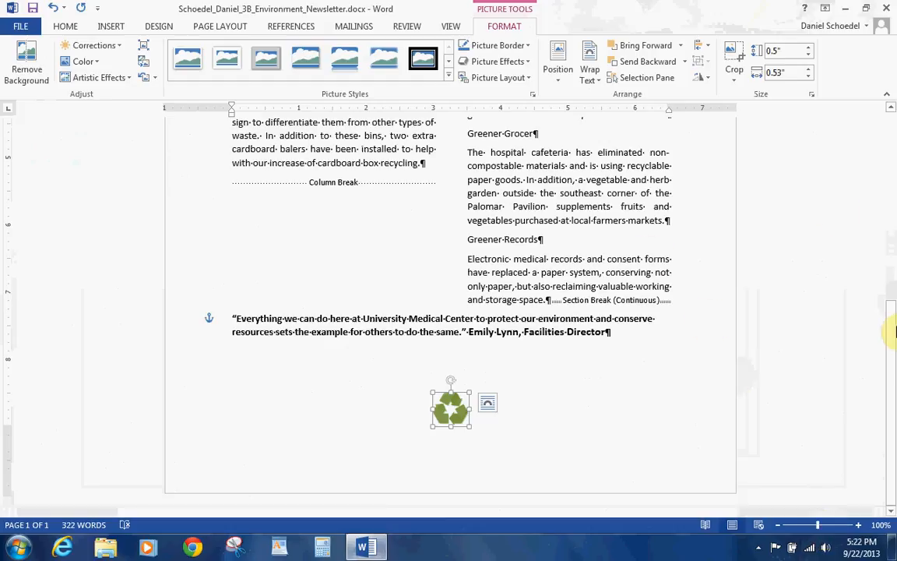
pyautogui.moveTo(886, 331); pyautogui.dragTo(867, 225)
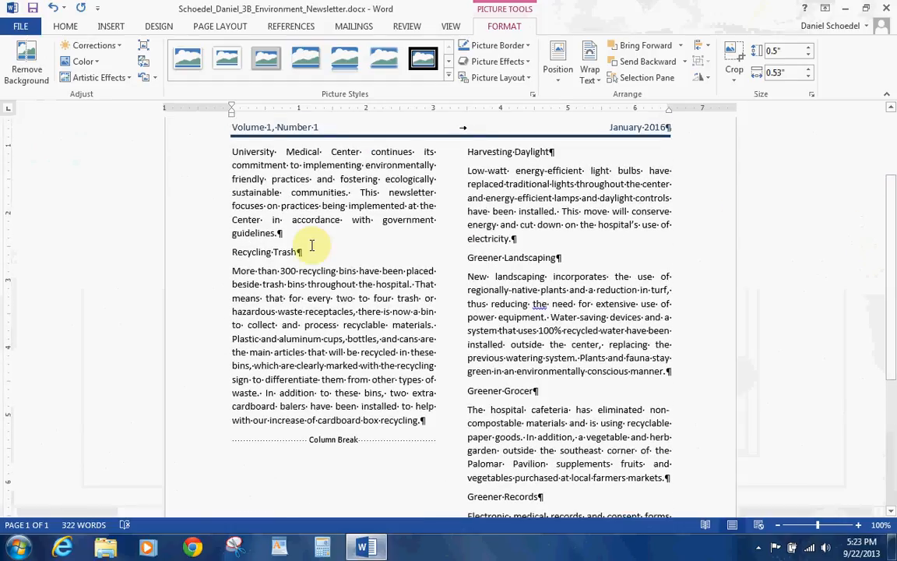
pyautogui.click(249, 208)
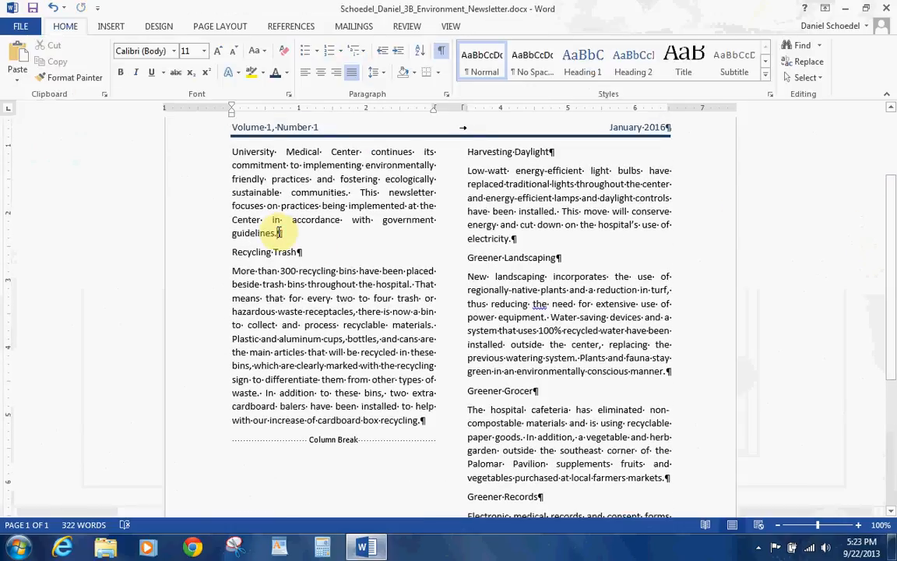
pyautogui.click(63, 548)
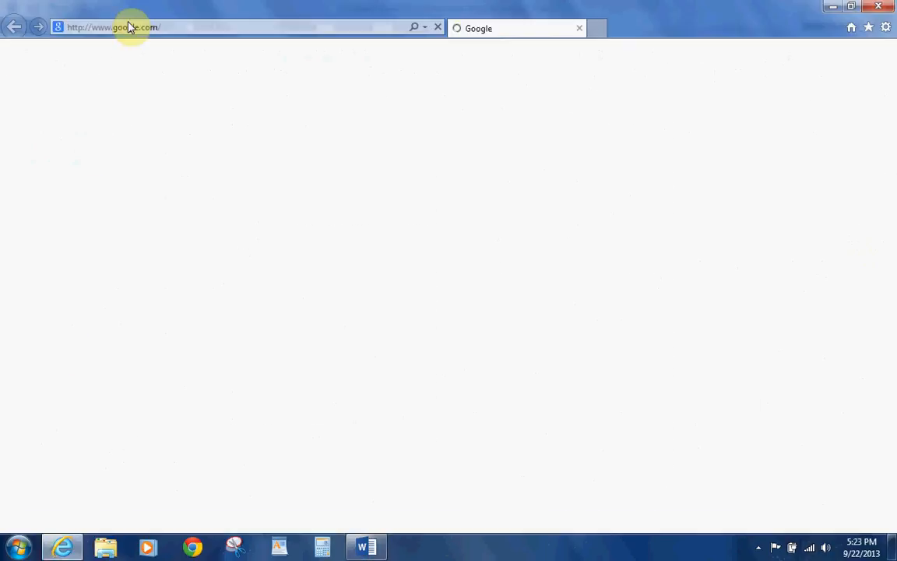
pyautogui.click(130, 27)
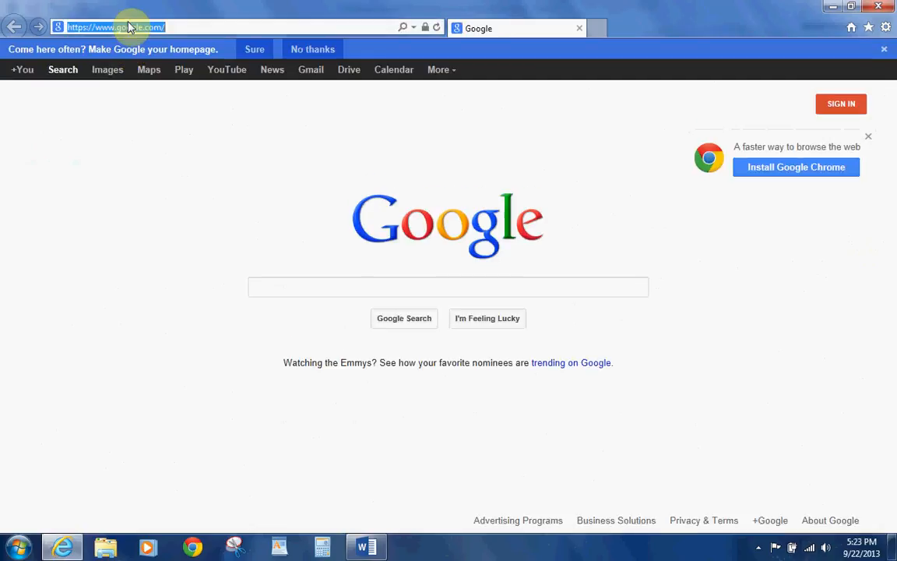
pyautogui.write('www.')
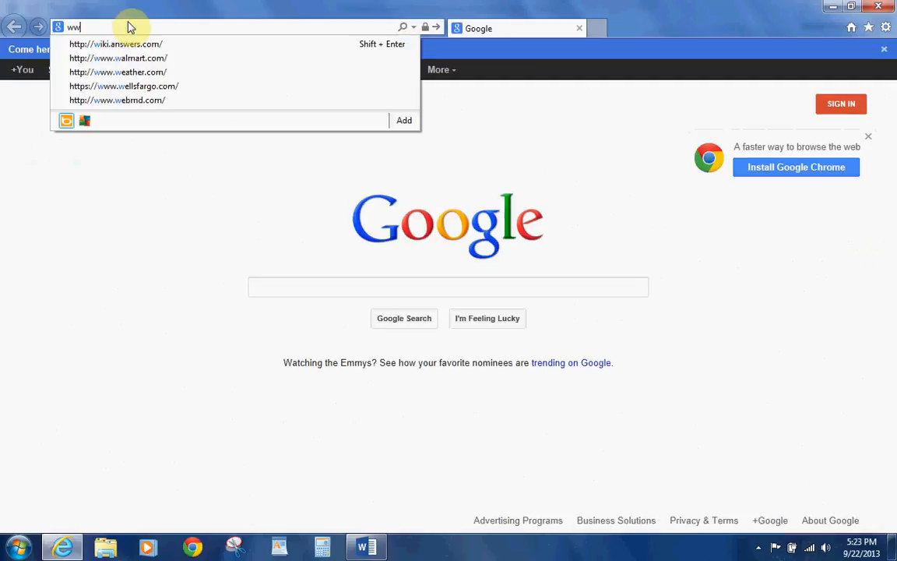
pyautogui.write('epa.gov/')
pyautogui.press('Down')
pyautogui.press('Return')
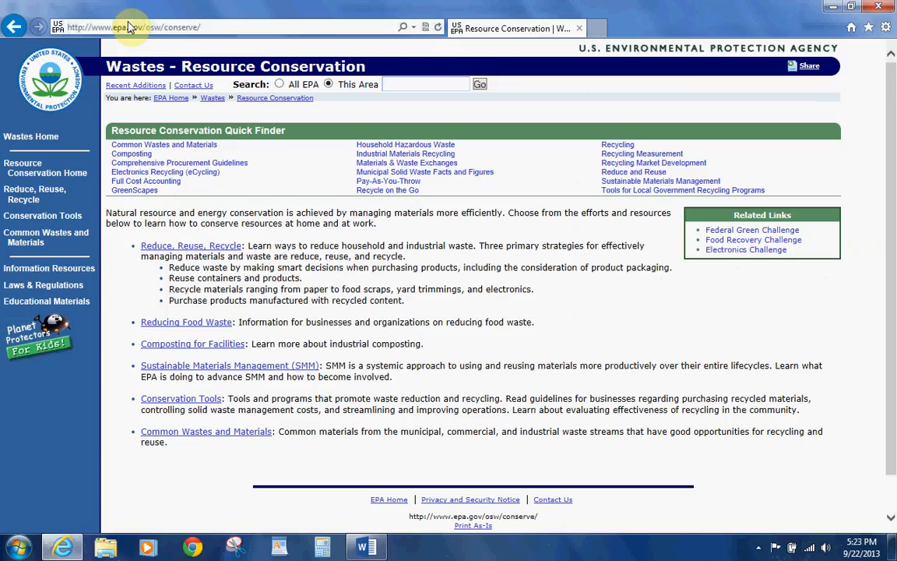
# - Switch back to Word and insert a screenshot of the EPA browser window after the introductory paragraph, without hyperlinking it to the URL
pyautogui.click(364, 547)
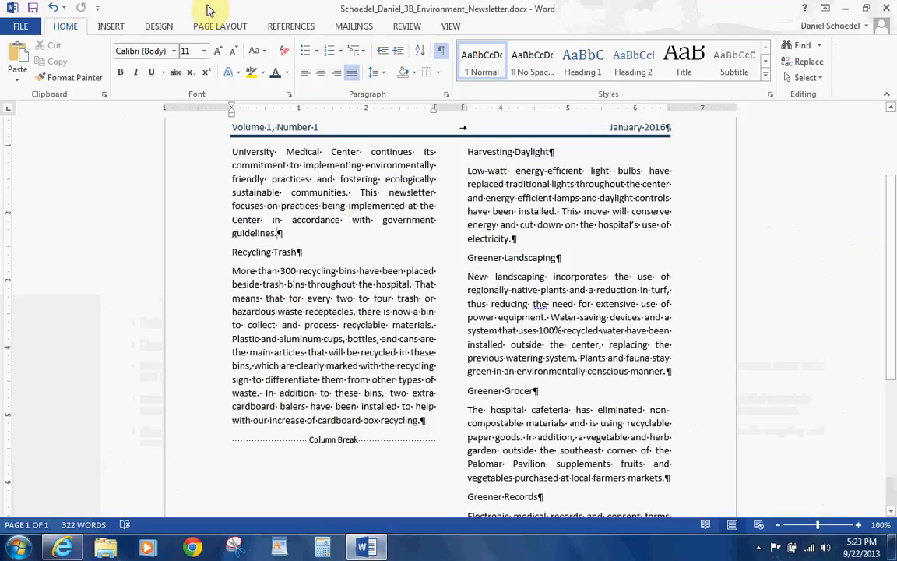
pyautogui.click(121, 31)
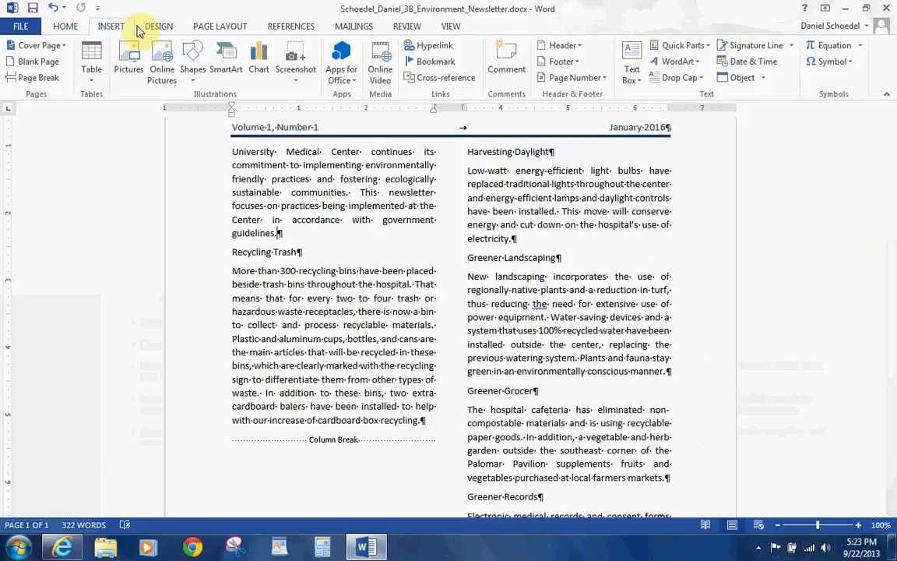
pyautogui.click(303, 78)
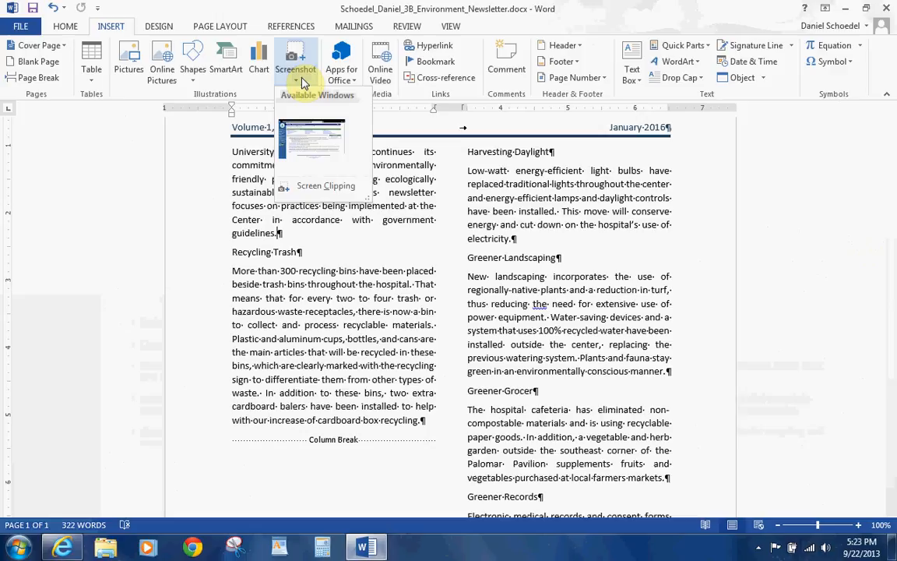
pyautogui.click(311, 140)
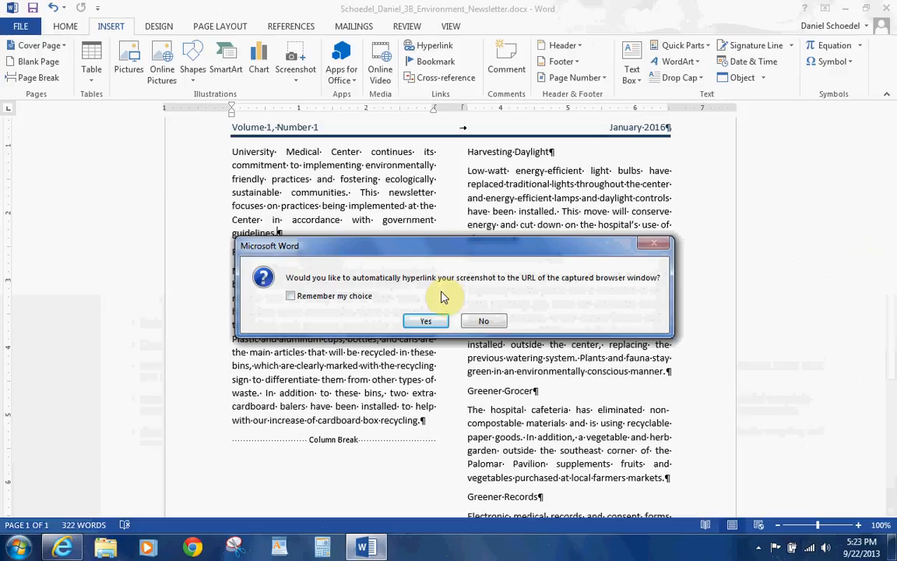
pyautogui.click(482, 321)
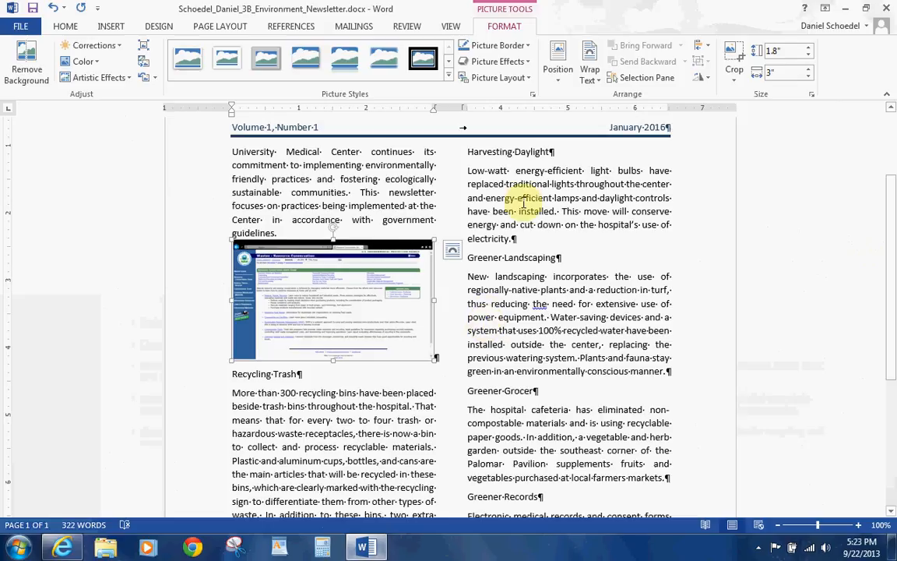
# - Apply a Black, Text 1 picture border to the EPA screenshot and save the document
pyautogui.click(521, 48)
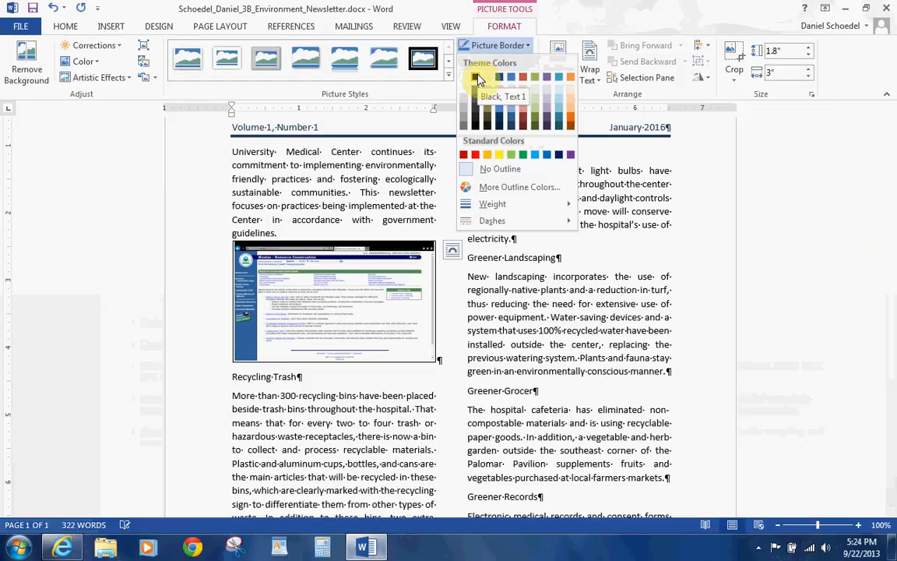
pyautogui.click(477, 77)
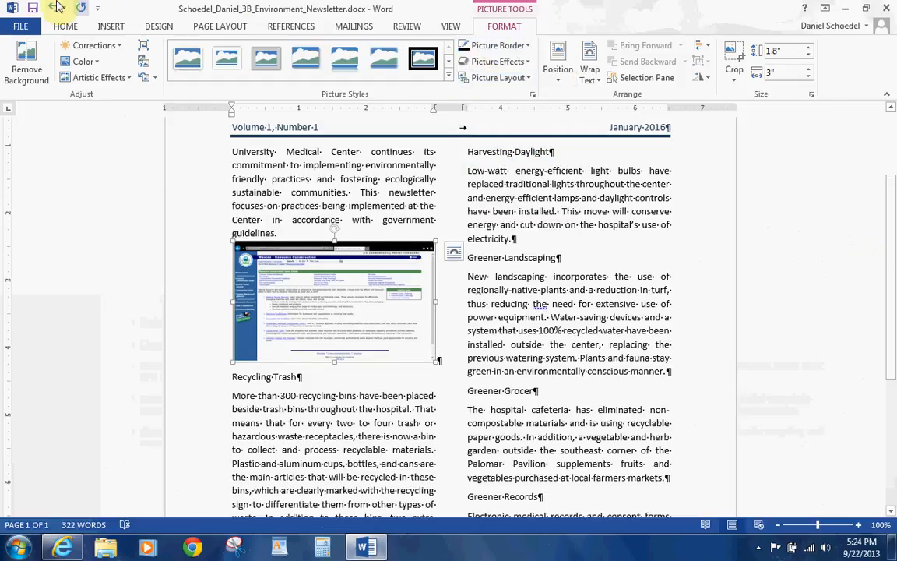
pyautogui.click(32, 9)
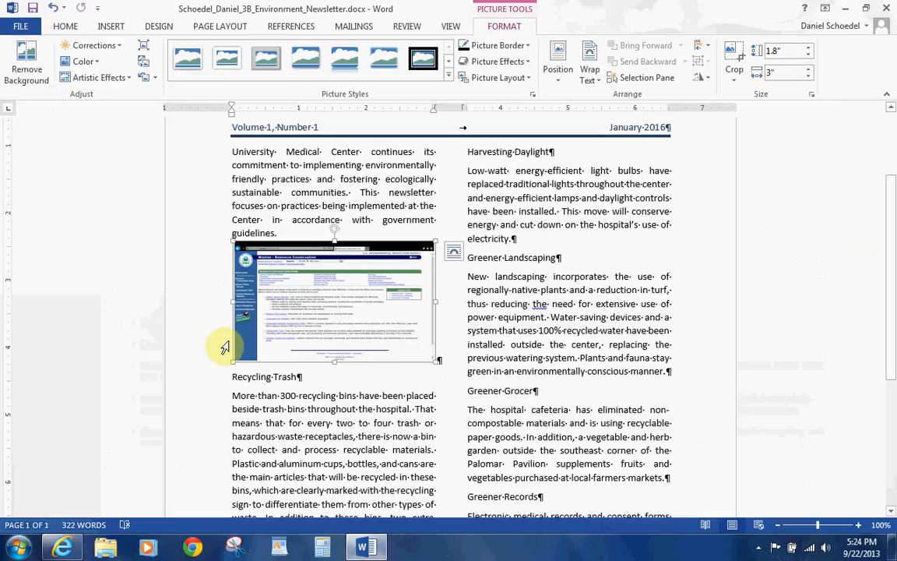
# - Format the "Recycling Trash" heading as Bold with Small caps and the darkest blue shade of the fifth theme color
pyautogui.click(231, 376)
pyautogui.moveTo(231, 376); pyautogui.dragTo(302, 377)
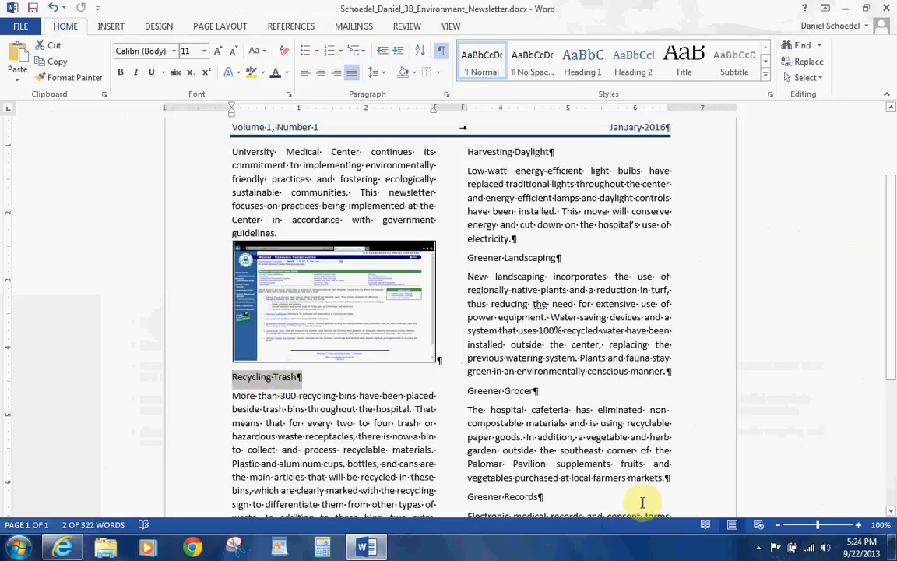
pyautogui.click(759, 548)
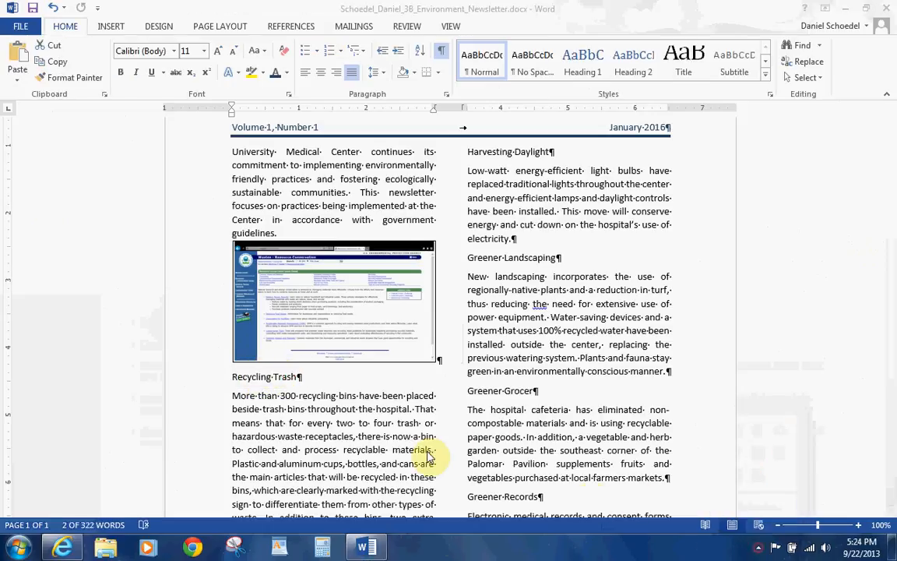
pyautogui.click(231, 378)
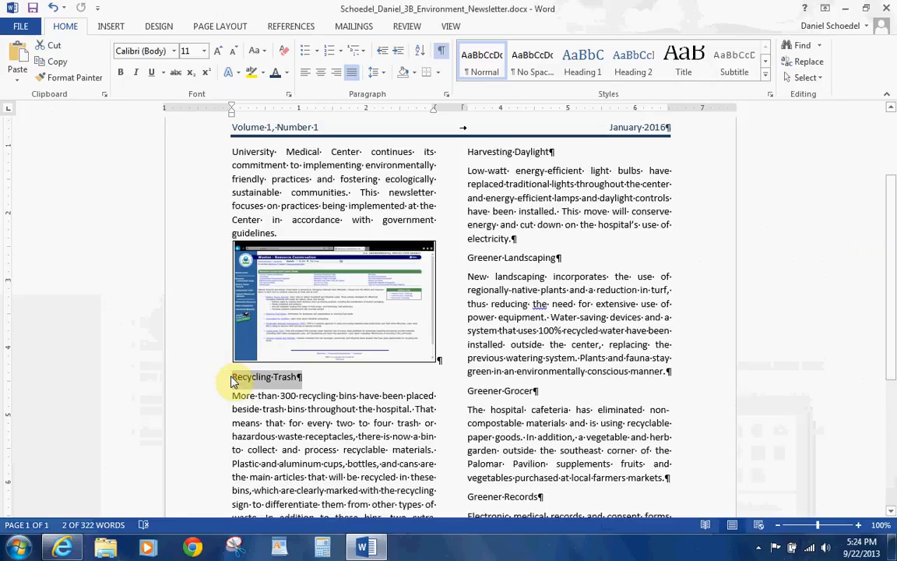
pyautogui.rightClick(232, 381)
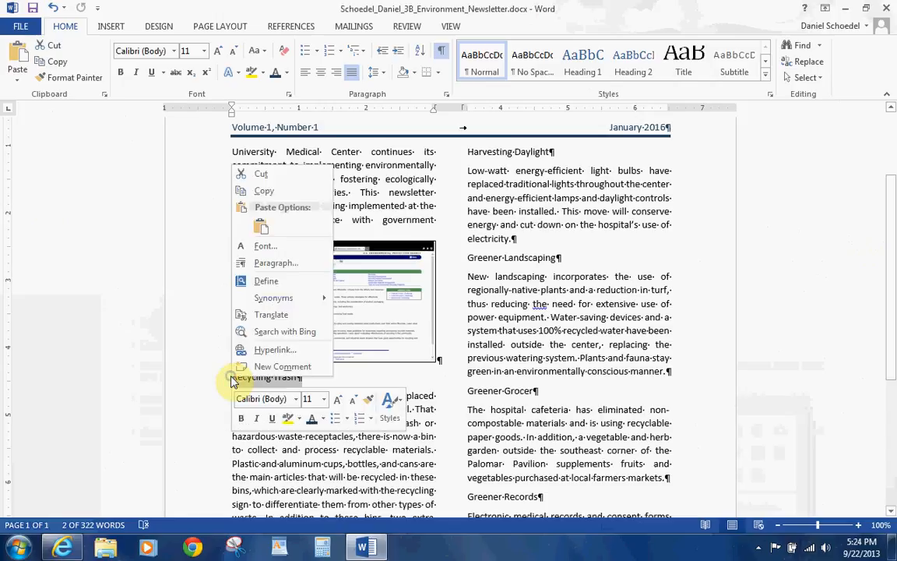
pyautogui.click(287, 251)
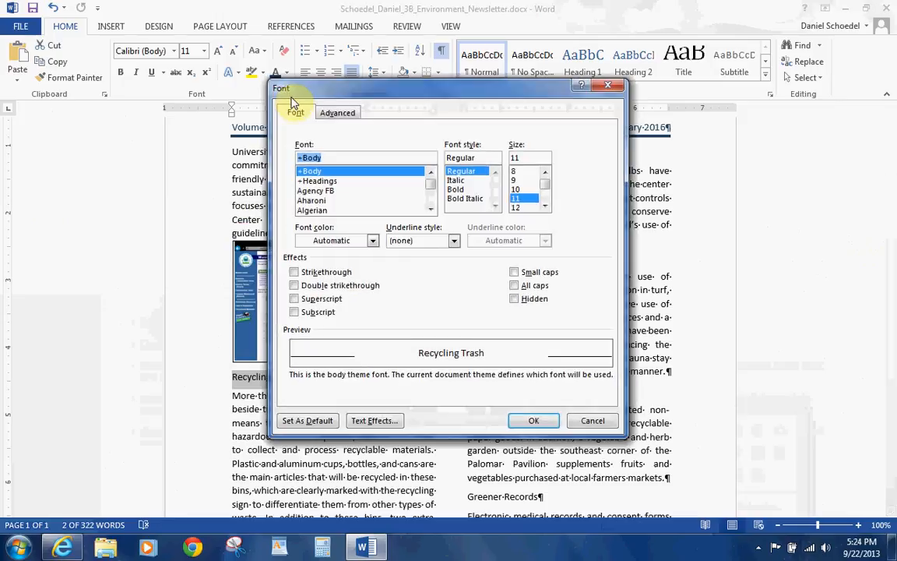
pyautogui.moveTo(296, 101); pyautogui.dragTo(380, 209)
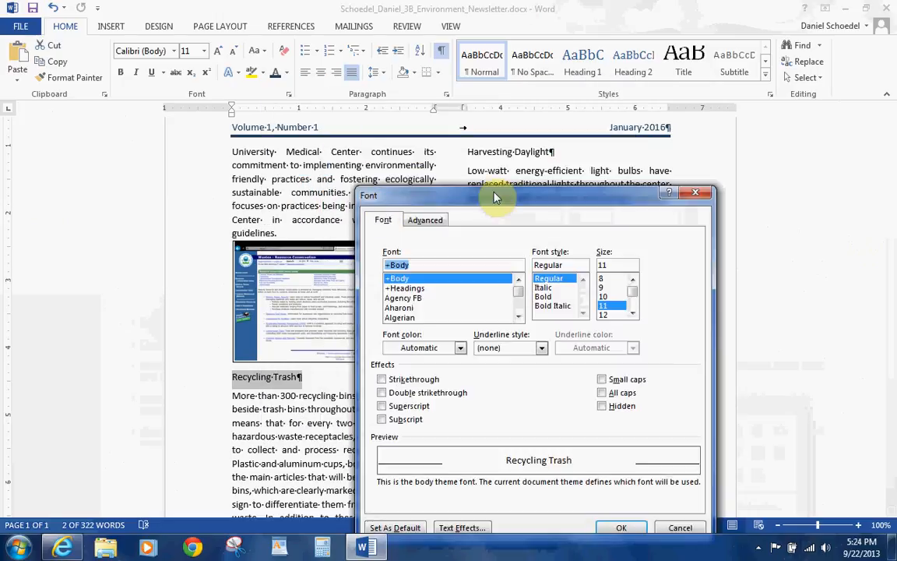
pyautogui.moveTo(450, 195); pyautogui.dragTo(454, 86)
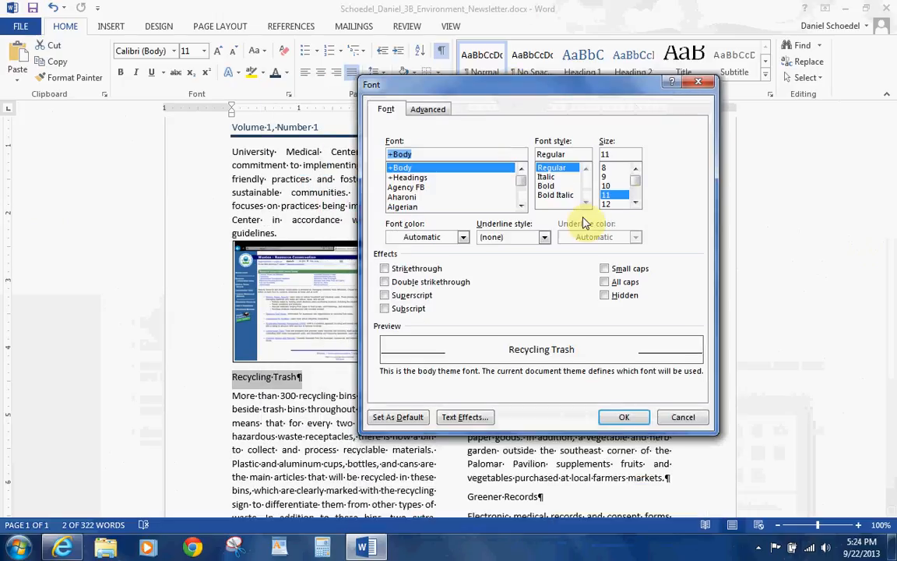
pyautogui.click(464, 237)
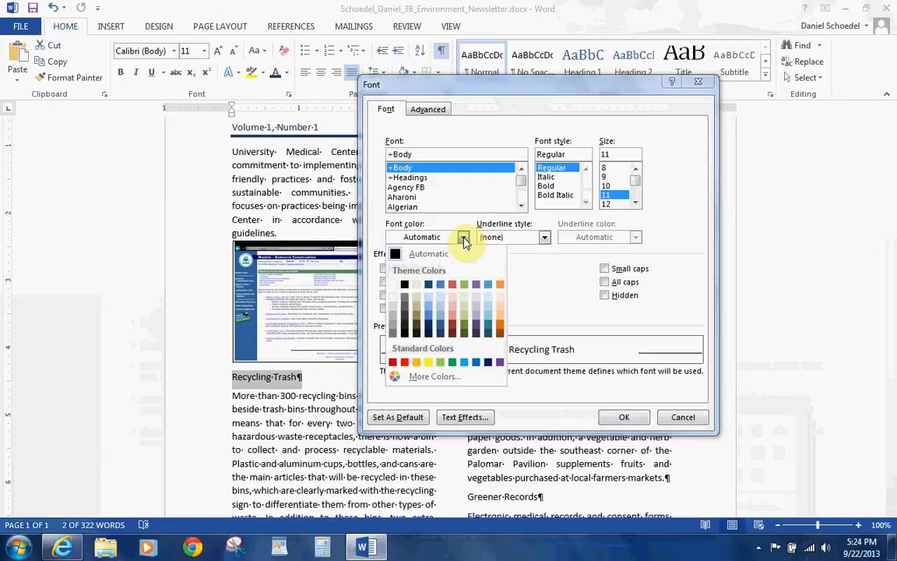
pyautogui.click(441, 337)
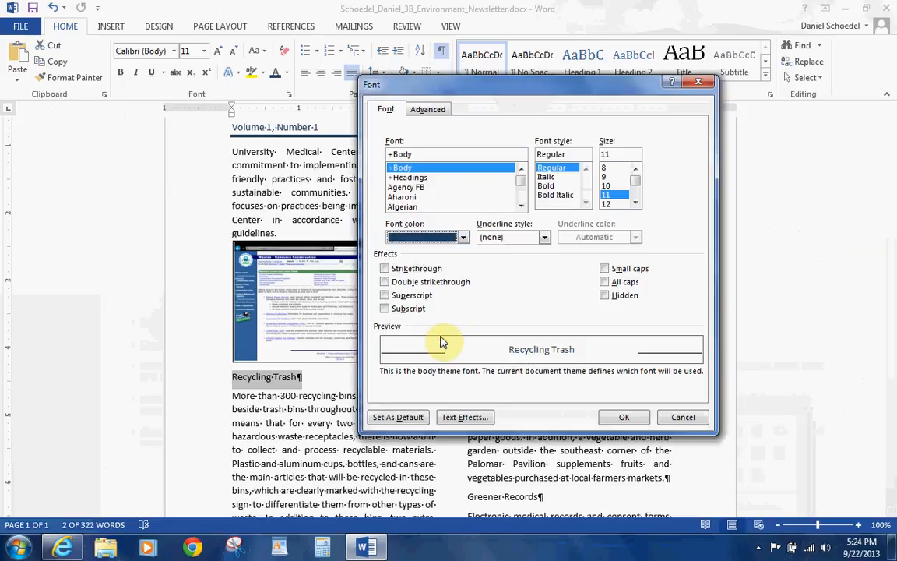
pyautogui.click(550, 188)
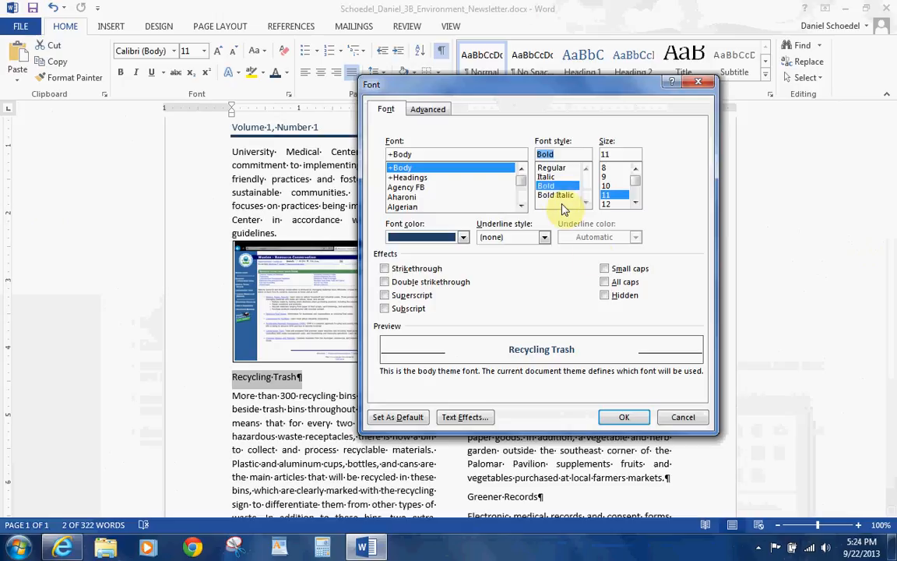
pyautogui.click(604, 267)
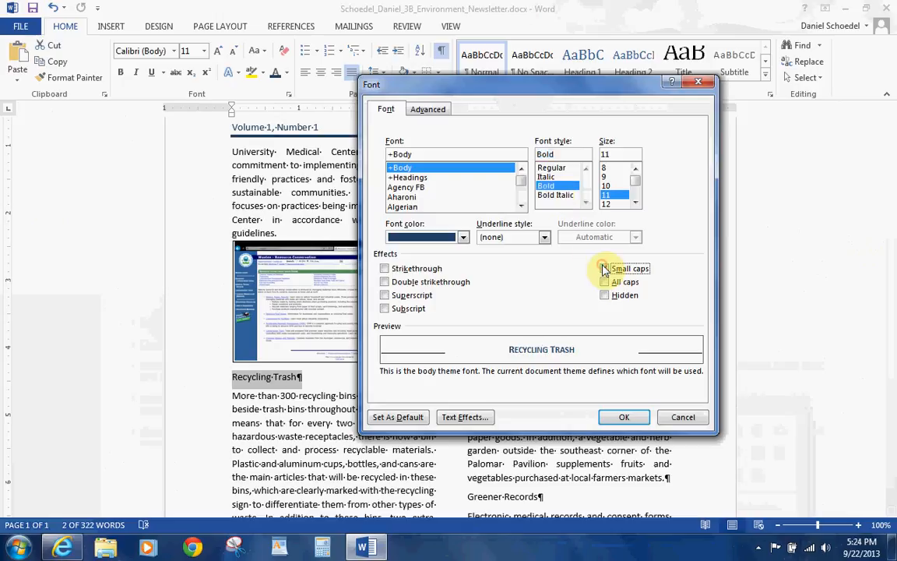
pyautogui.click(622, 419)
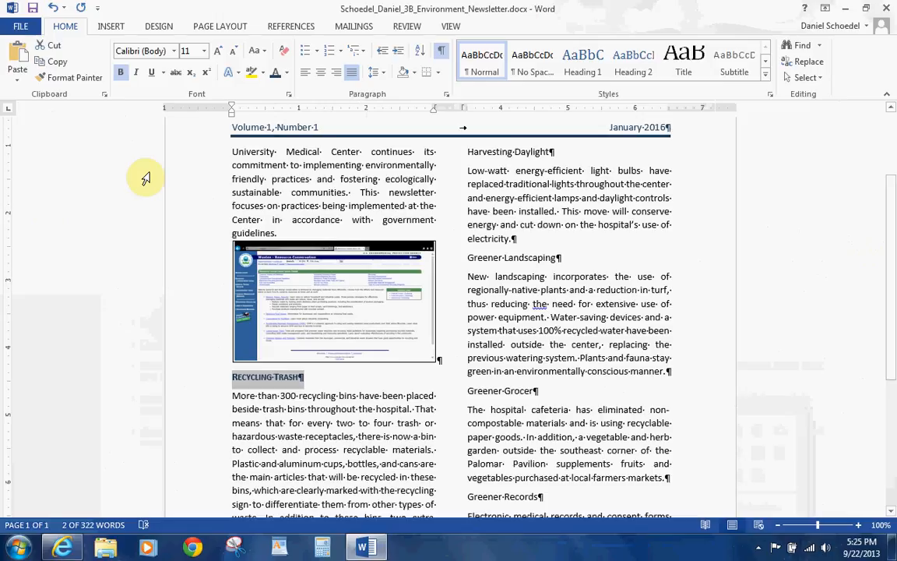
# - Copy the "Recycling Trash" formatting with Format Painter to the Harvesting Daylight, Greener Landscaping, Greener Grocer and Greener Records headings
pyautogui.click(62, 77)
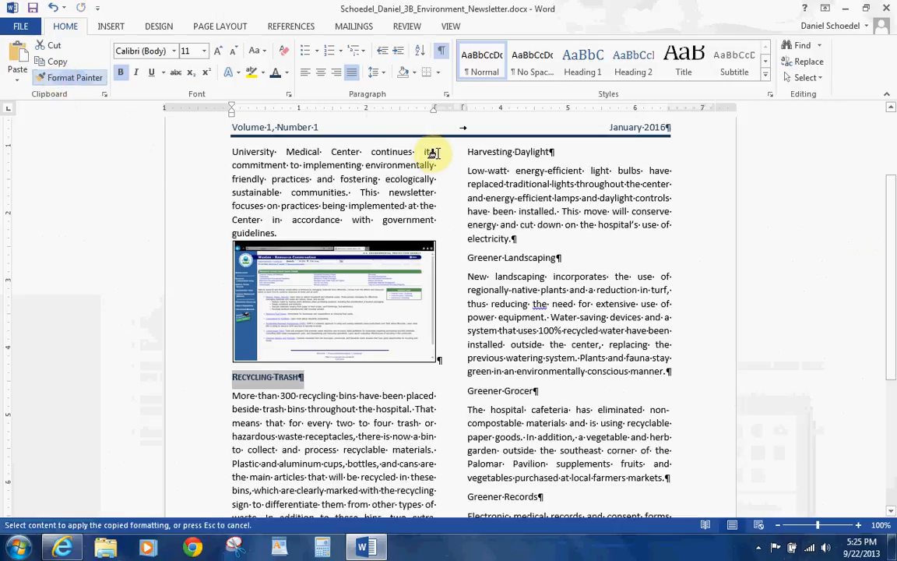
pyautogui.moveTo(465, 148); pyautogui.dragTo(552, 150)
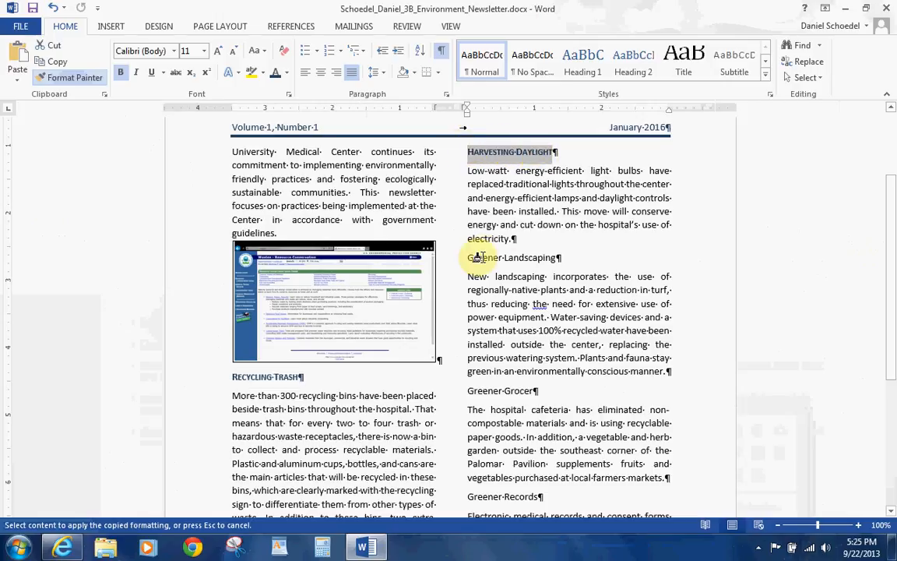
pyautogui.moveTo(466, 258); pyautogui.dragTo(554, 259)
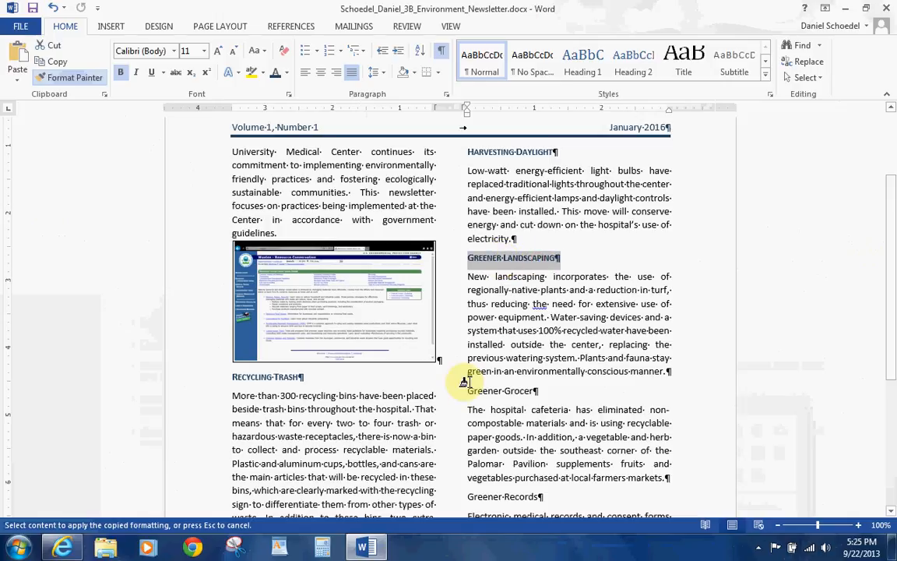
pyautogui.moveTo(464, 390); pyautogui.dragTo(537, 391)
pyautogui.moveTo(468, 494); pyautogui.dragTo(536, 498)
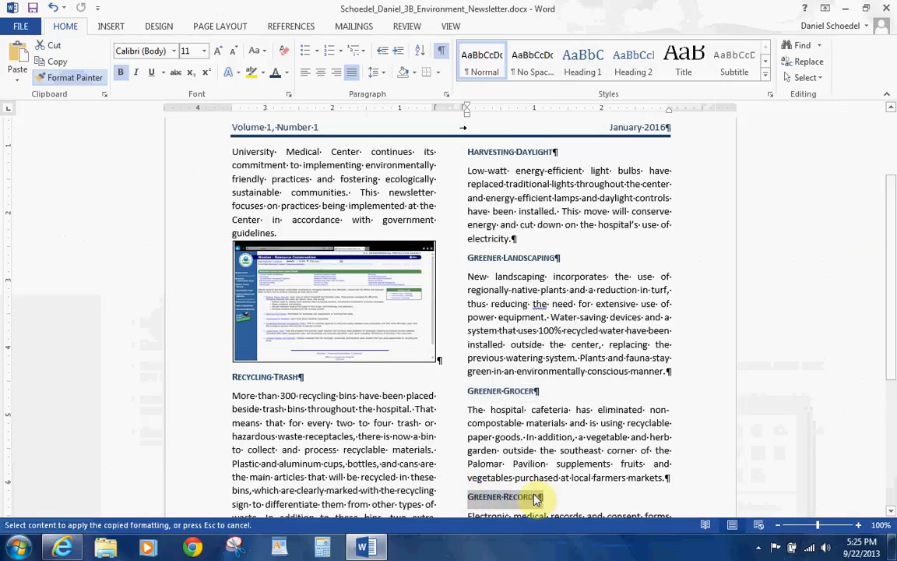
pyautogui.press('Escape')
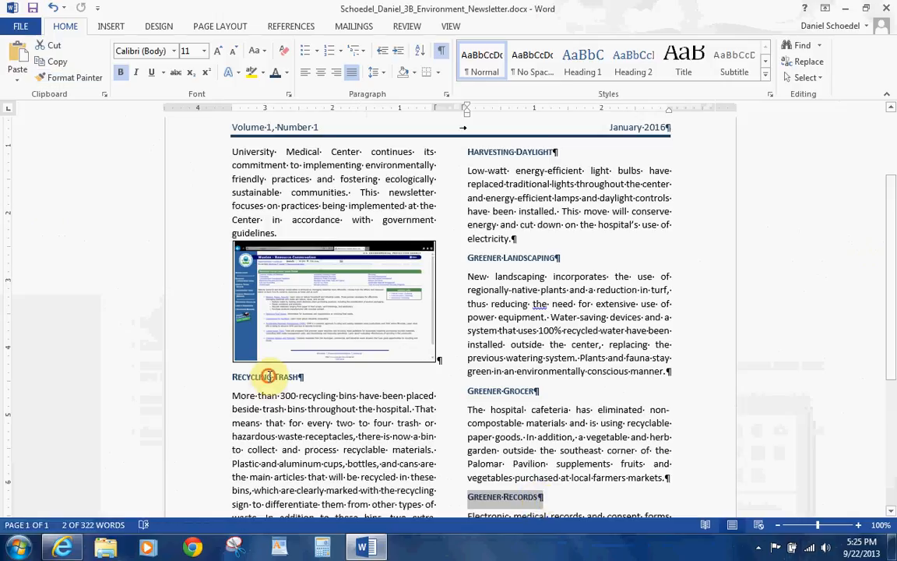
# - Set the paragraph spacing before the "Recycling Trash" heading to 12 pt
pyautogui.click(234, 377)
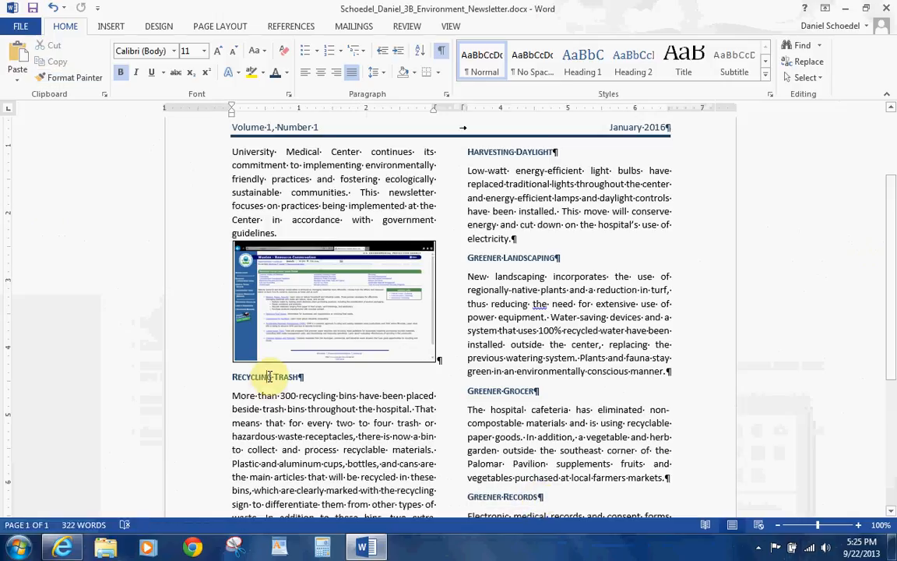
pyautogui.click(226, 26)
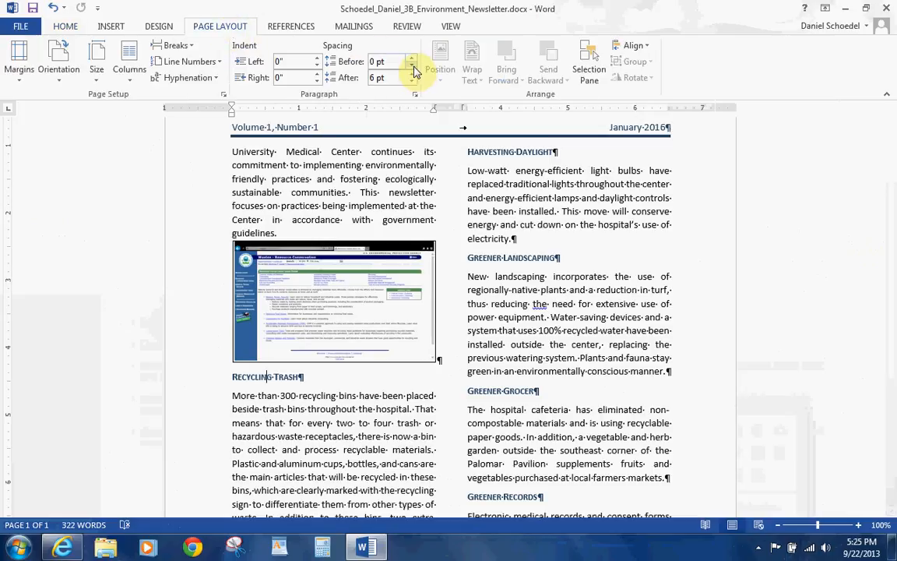
pyautogui.click(411, 57)
pyautogui.click(411, 57)
pyautogui.click(759, 547)
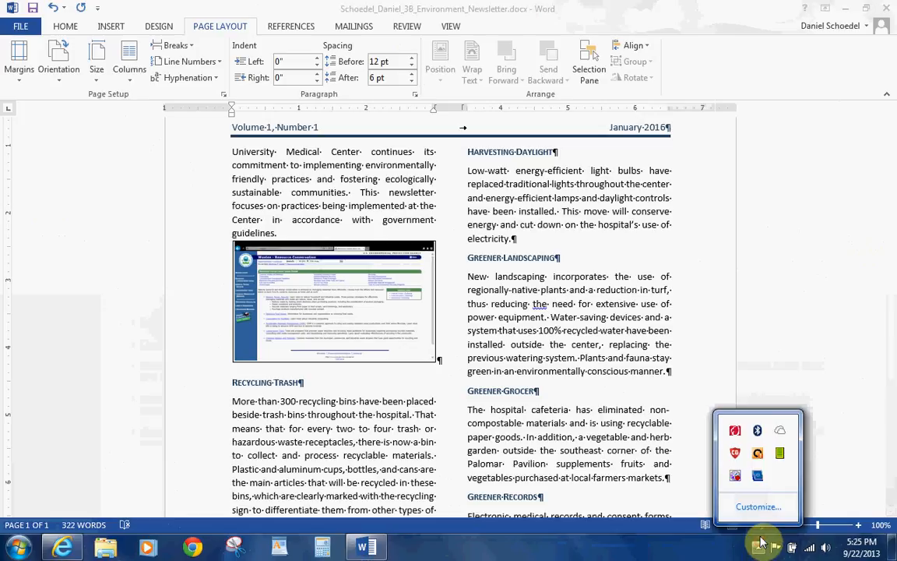
pyautogui.rightClick(742, 481)
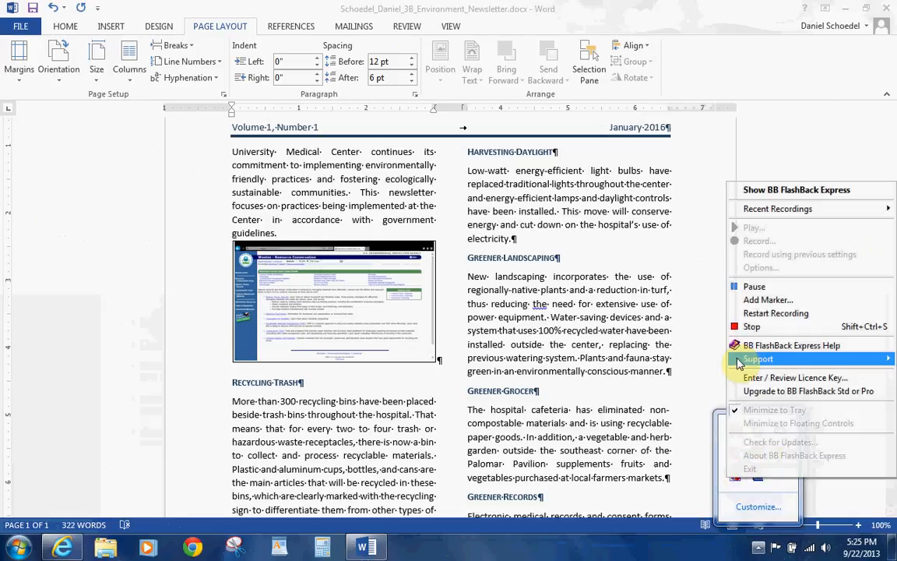
pyautogui.click(742, 285)
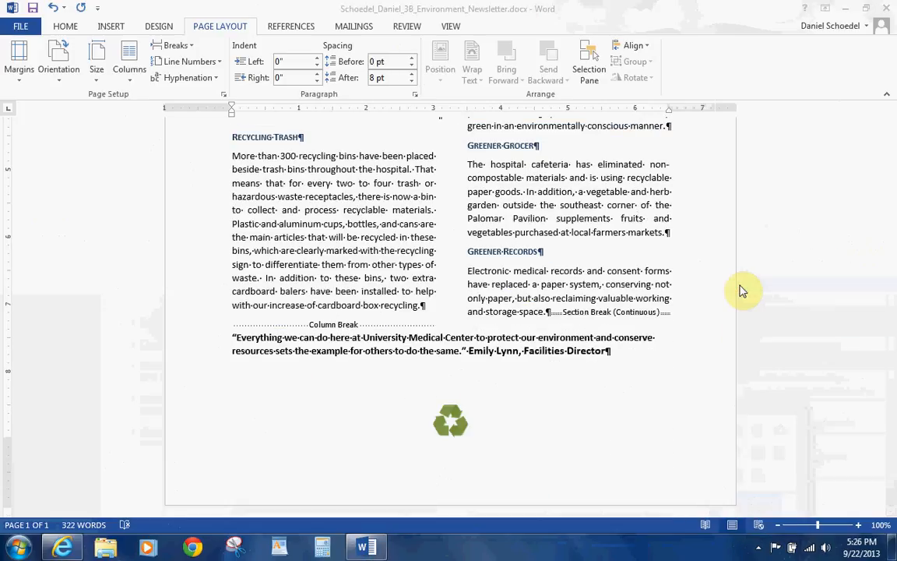
pyautogui.click(765, 549)
pyautogui.click(661, 466)
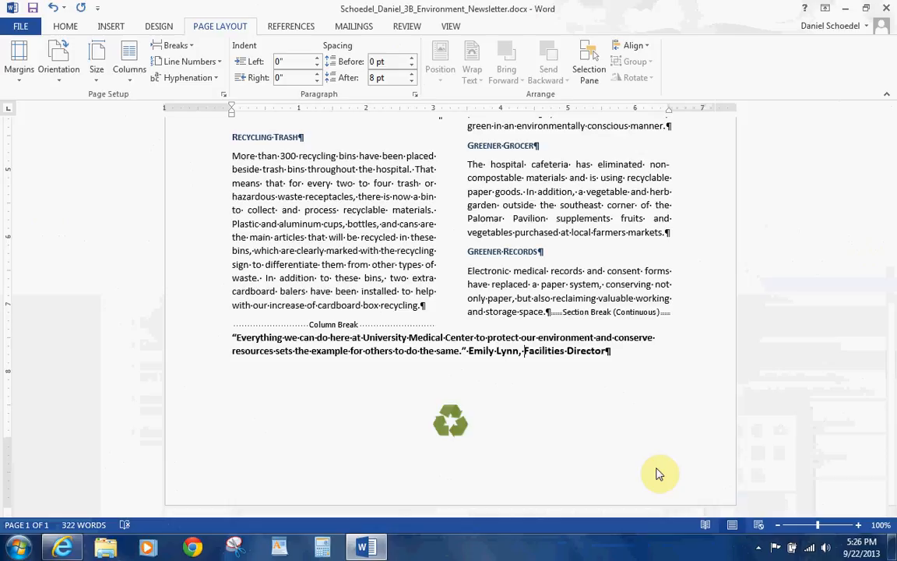
# - Insert an Em Dash special character before "Facilities Director" in the closing quote
pyautogui.click(112, 25)
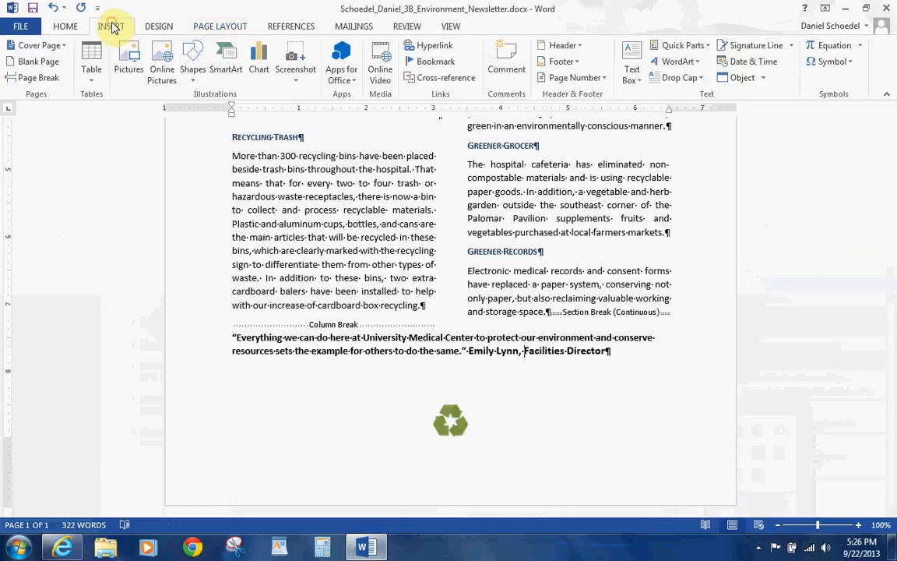
pyautogui.click(832, 62)
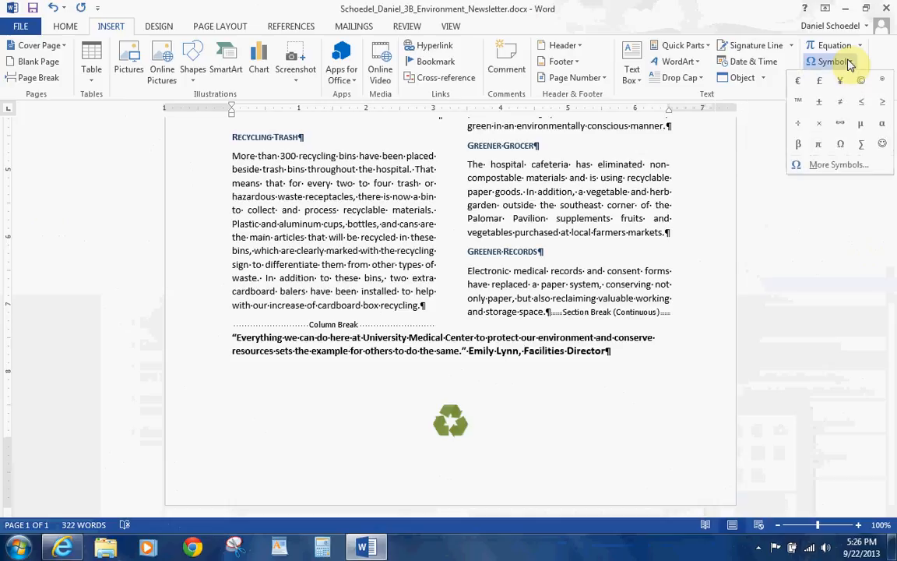
pyautogui.click(837, 167)
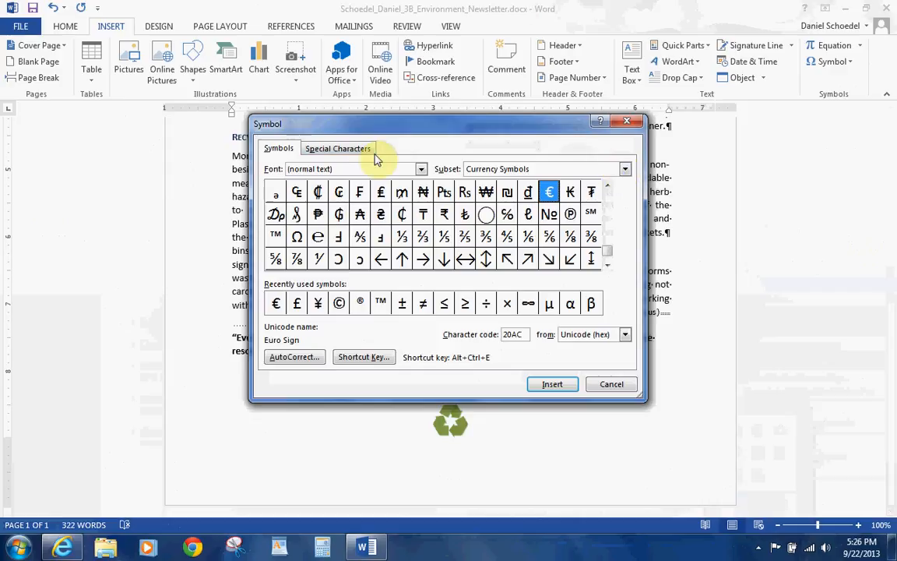
pyautogui.click(350, 148)
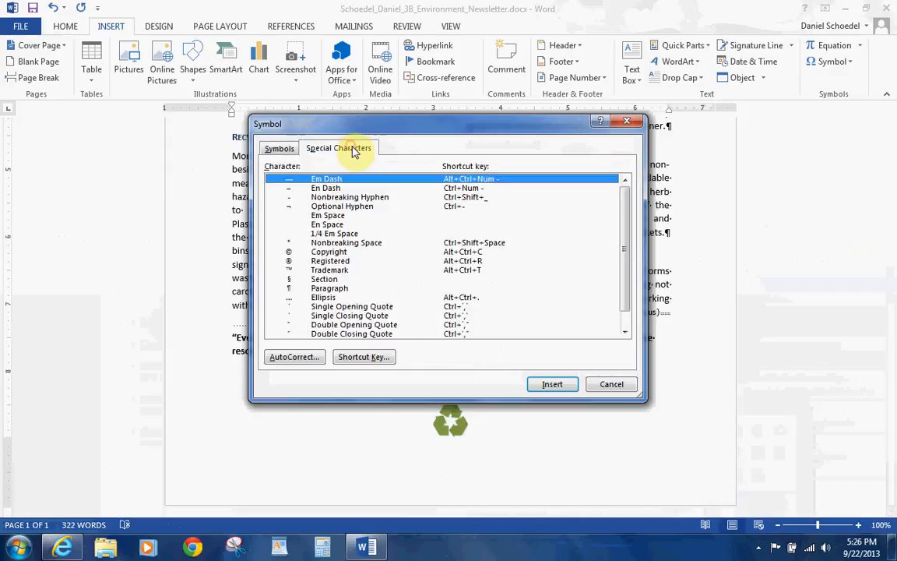
pyautogui.click(551, 388)
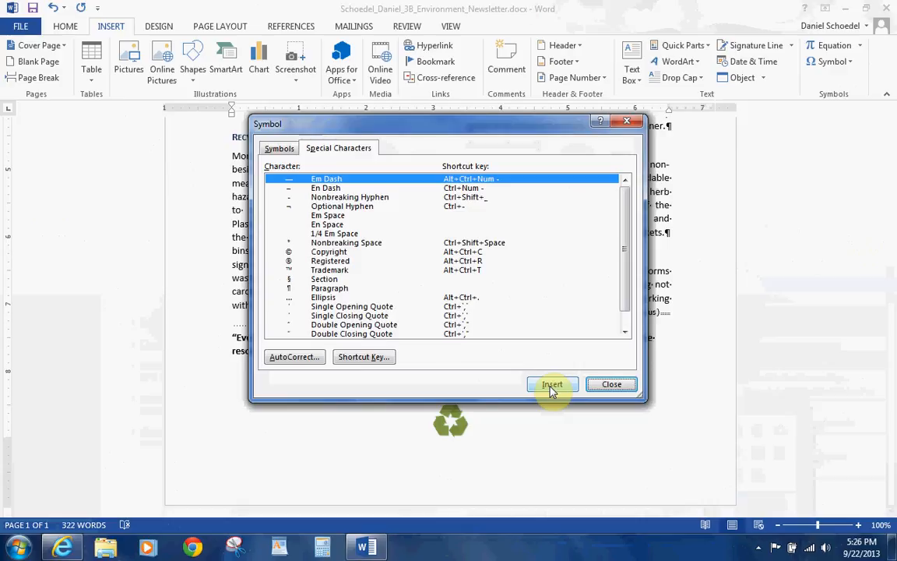
pyautogui.click(608, 383)
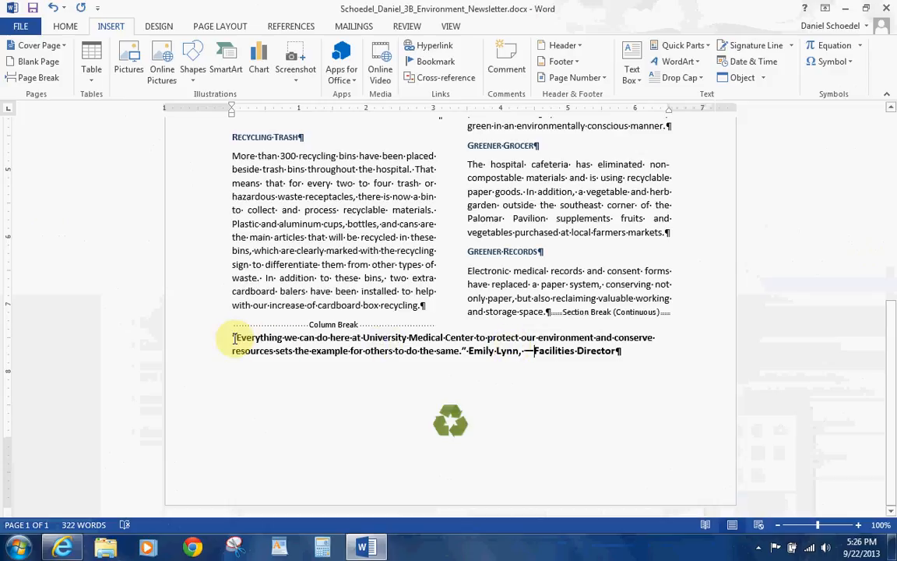
# - Give the closing quote paragraph a Shadow border, 1 pt wide, in the darkest blue shade of the fifth theme color
pyautogui.moveTo(231, 337); pyautogui.dragTo(625, 356)
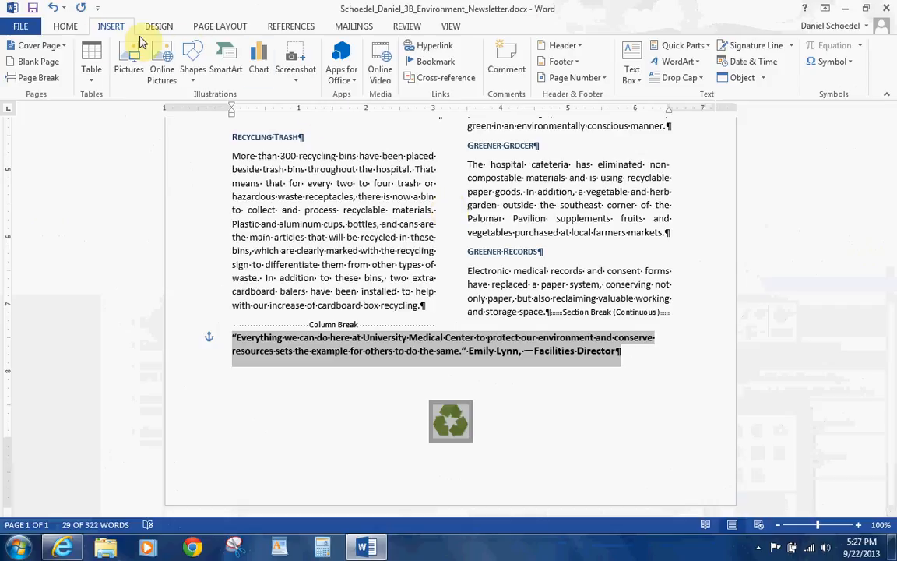
pyautogui.click(73, 25)
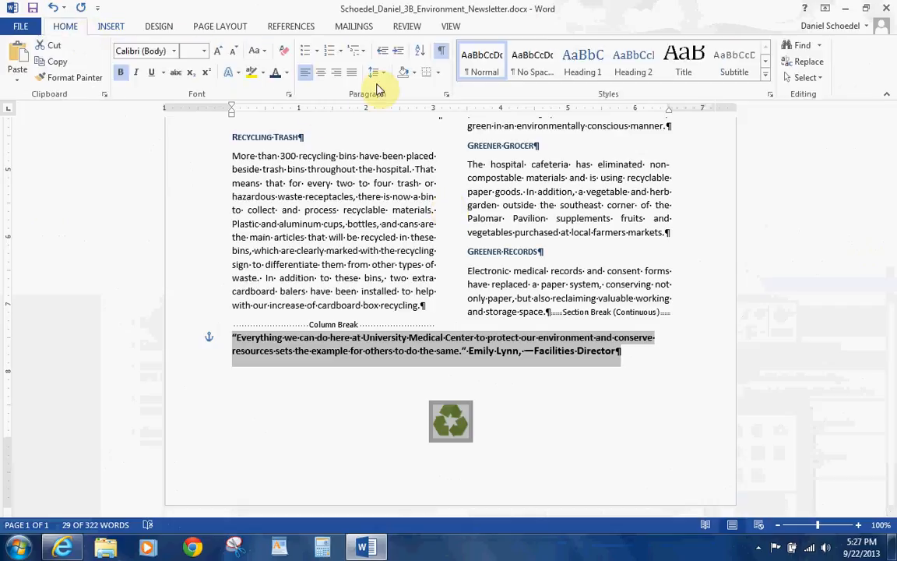
pyautogui.click(436, 72)
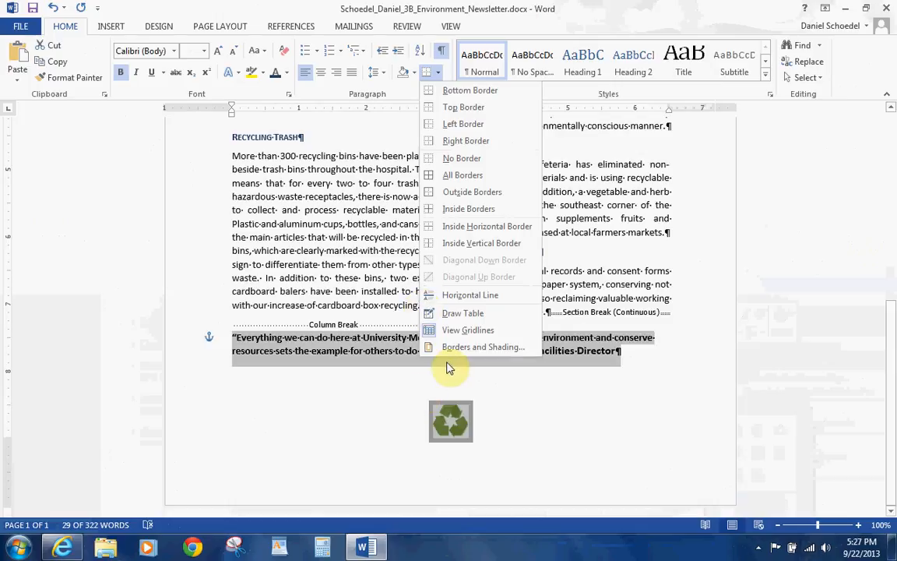
pyautogui.click(457, 353)
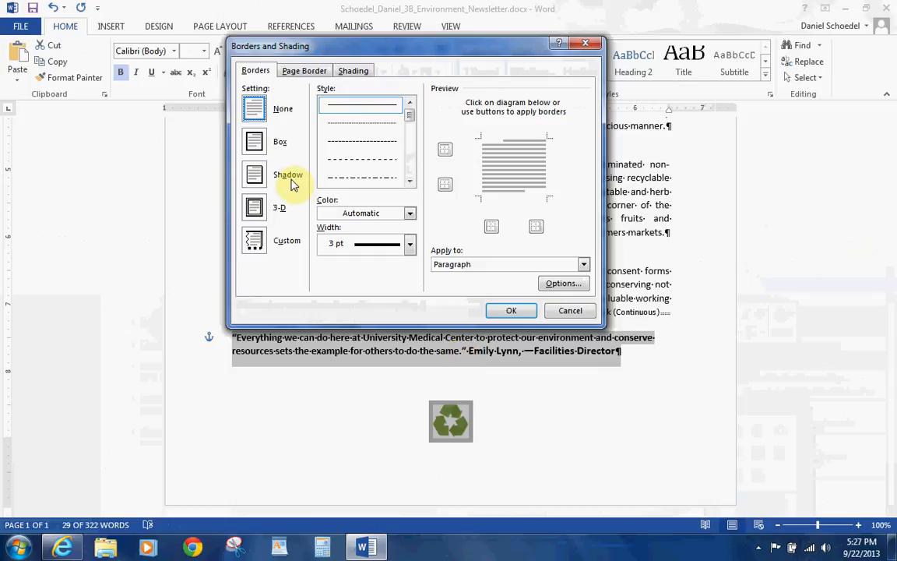
pyautogui.click(259, 177)
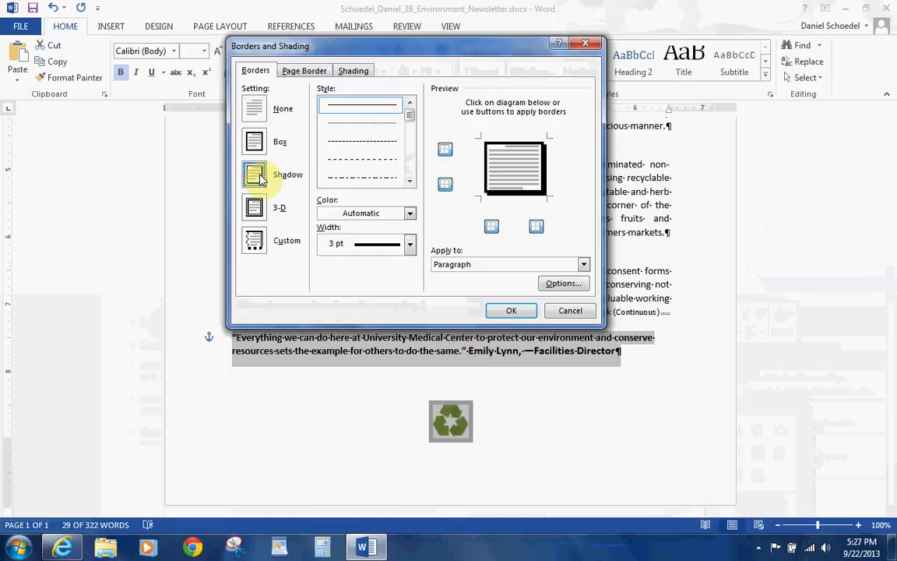
pyautogui.click(410, 214)
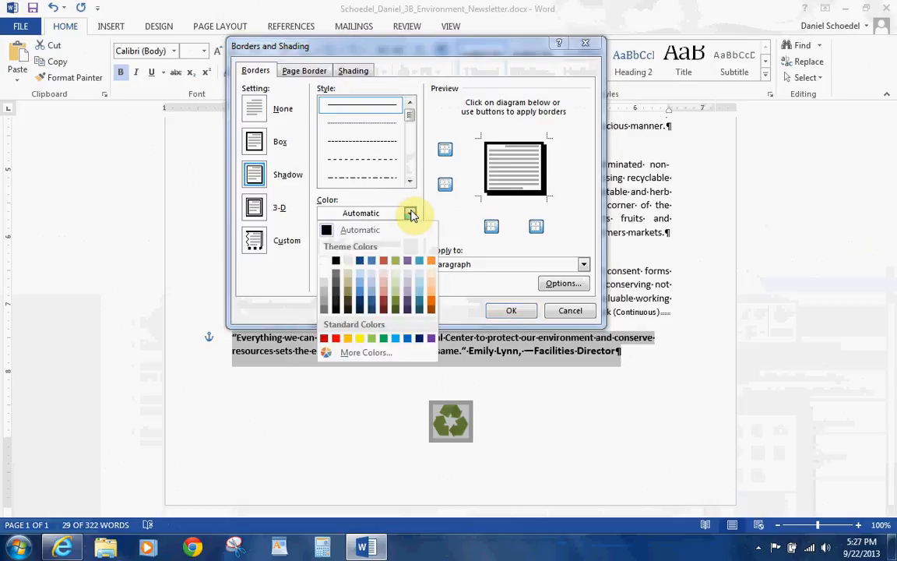
pyautogui.click(372, 311)
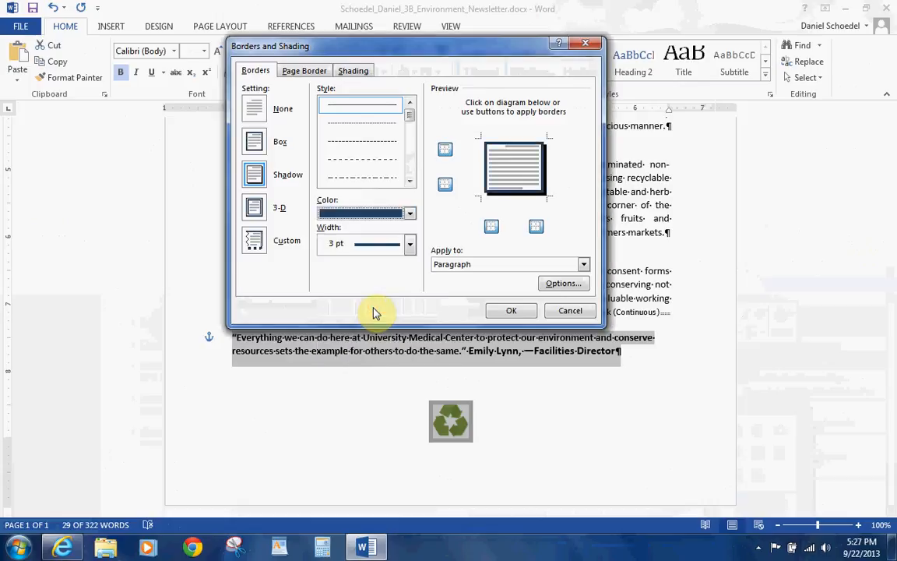
pyautogui.click(409, 243)
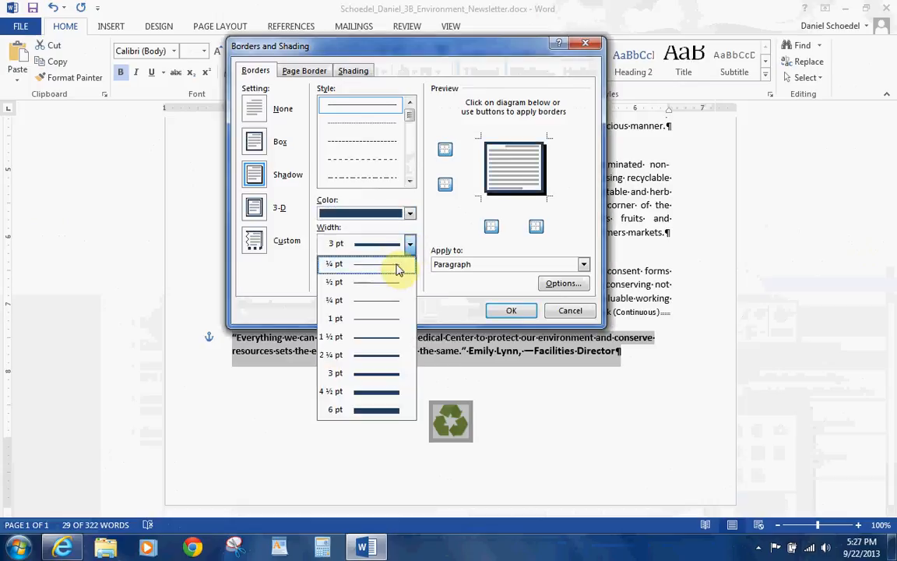
pyautogui.click(373, 317)
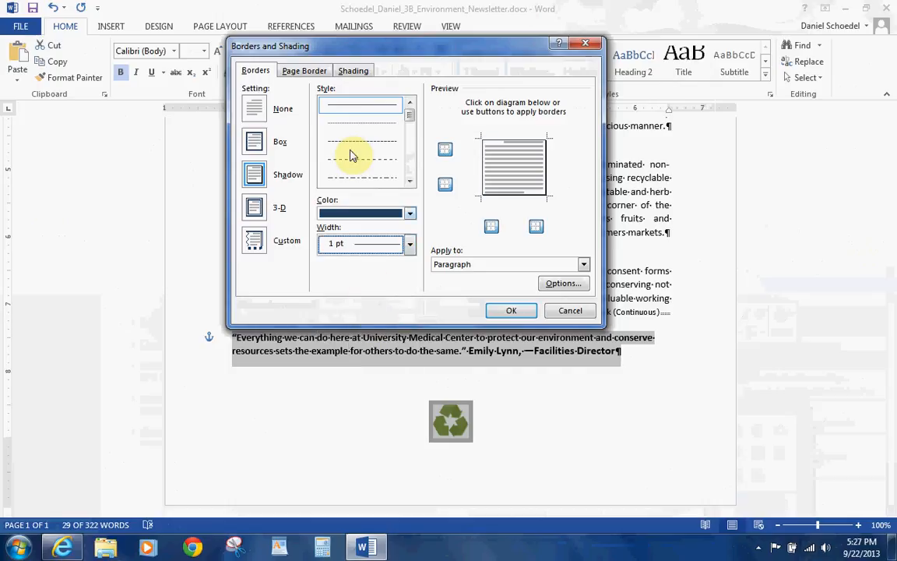
# - Shade the closing quote paragraph with the lightest blue tint of the fifth theme color and center its text
pyautogui.click(353, 72)
pyautogui.click(326, 104)
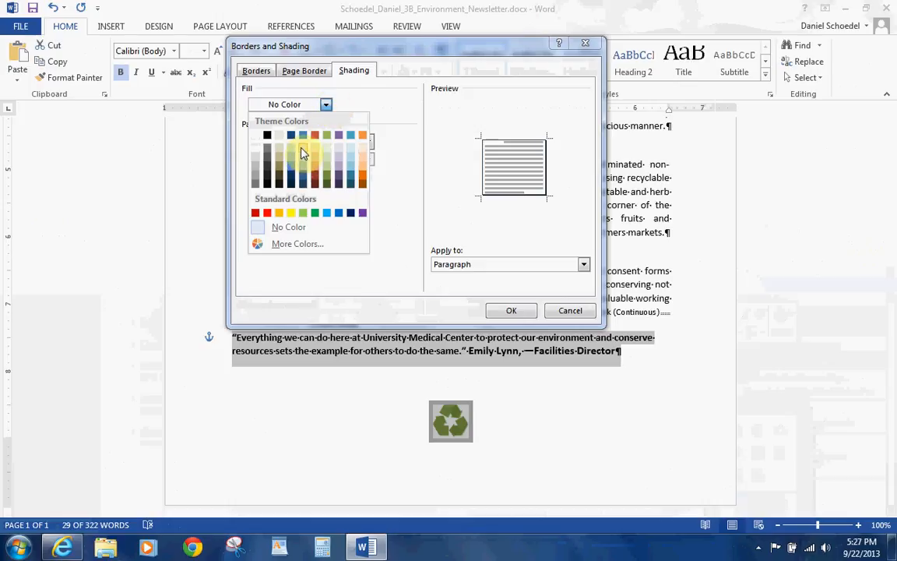
pyautogui.click(271, 133)
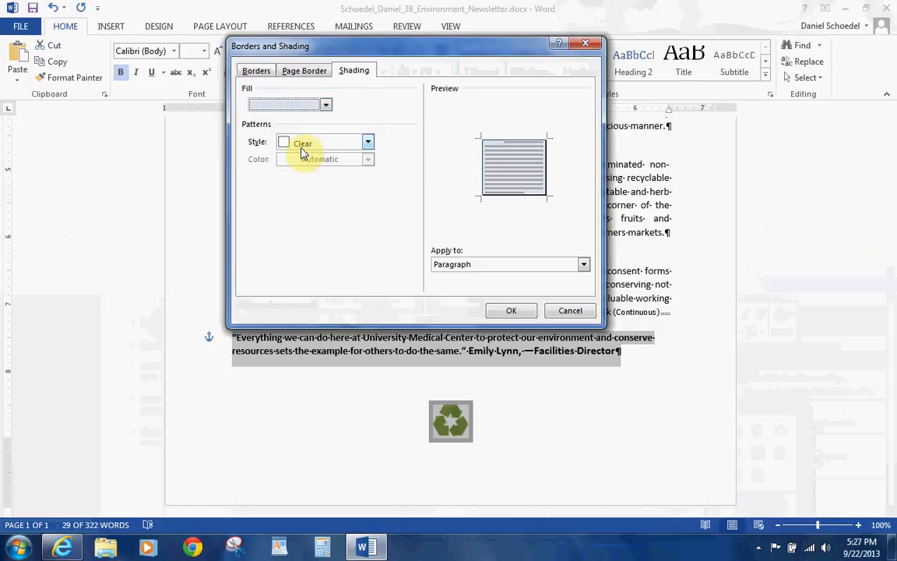
pyautogui.click(512, 311)
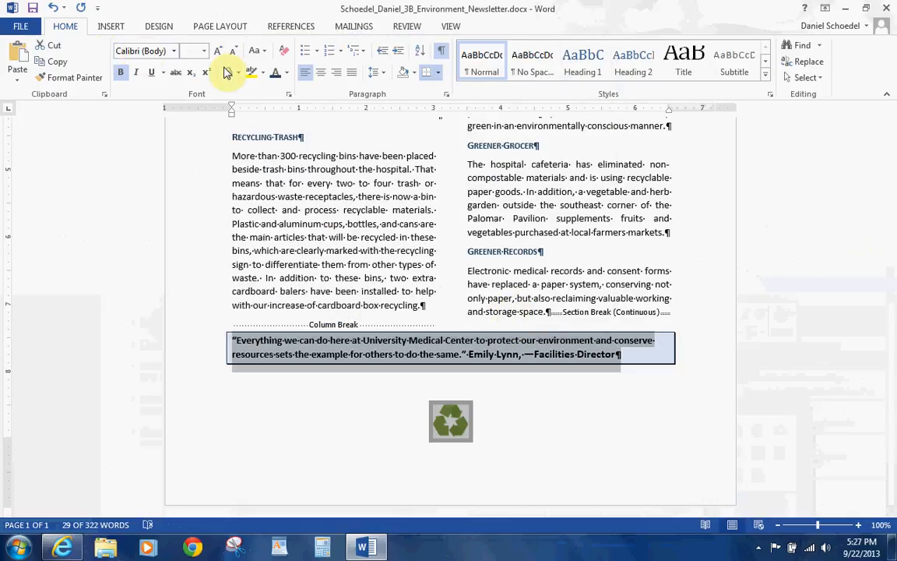
pyautogui.click(320, 77)
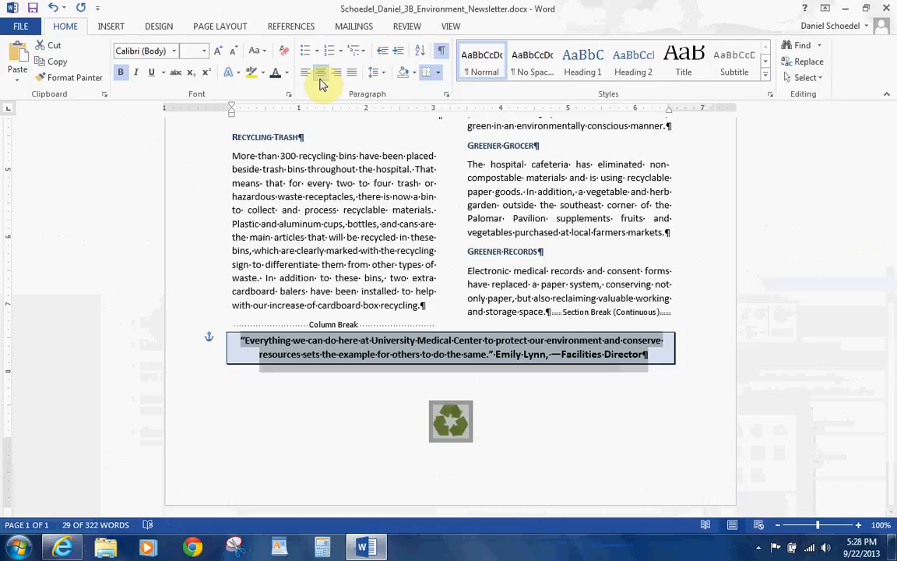
pyautogui.click(347, 234)
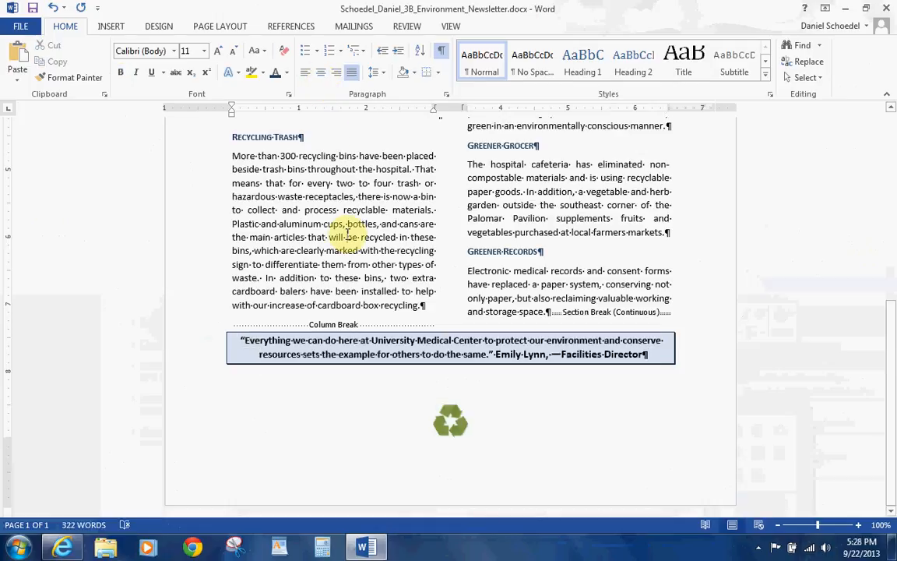
# - Add the tags "newsletter, January" to the document properties and save the newsletter
pyautogui.click(21, 26)
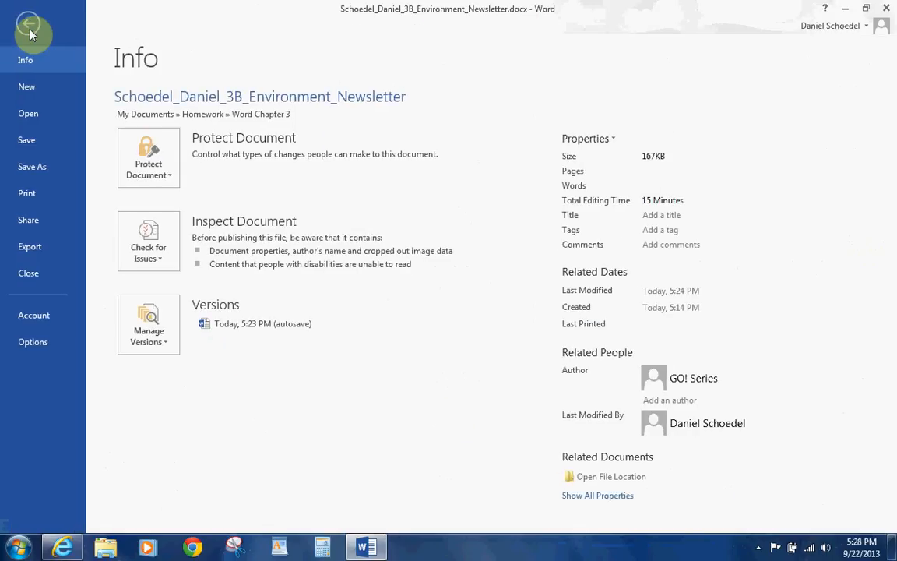
pyautogui.click(606, 499)
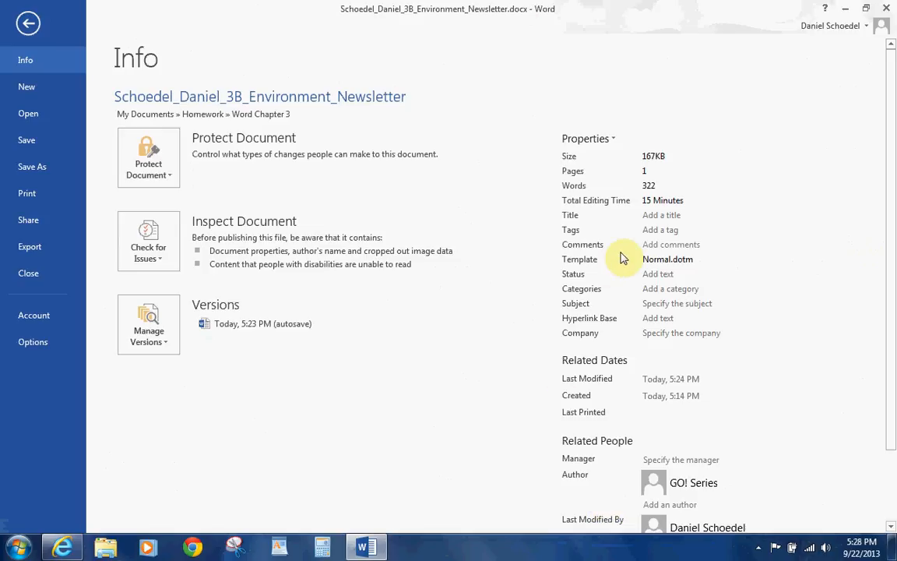
pyautogui.click(650, 231)
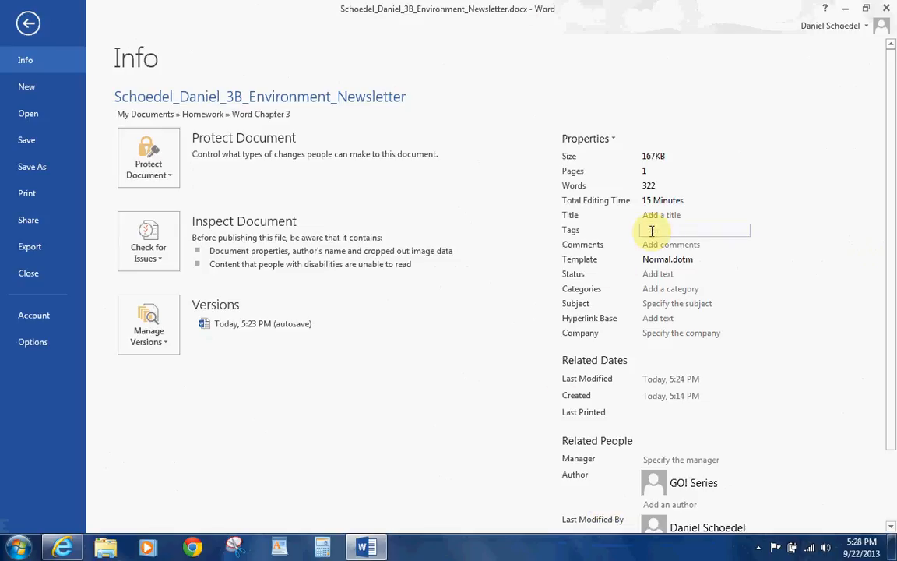
pyautogui.write('newslette')
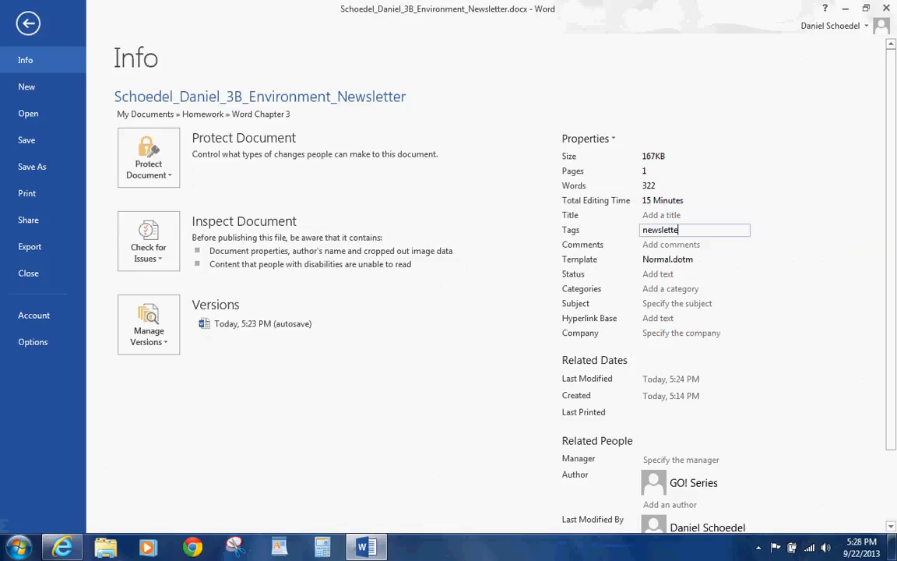
pyautogui.write('r, January')
pyautogui.click(38, 26)
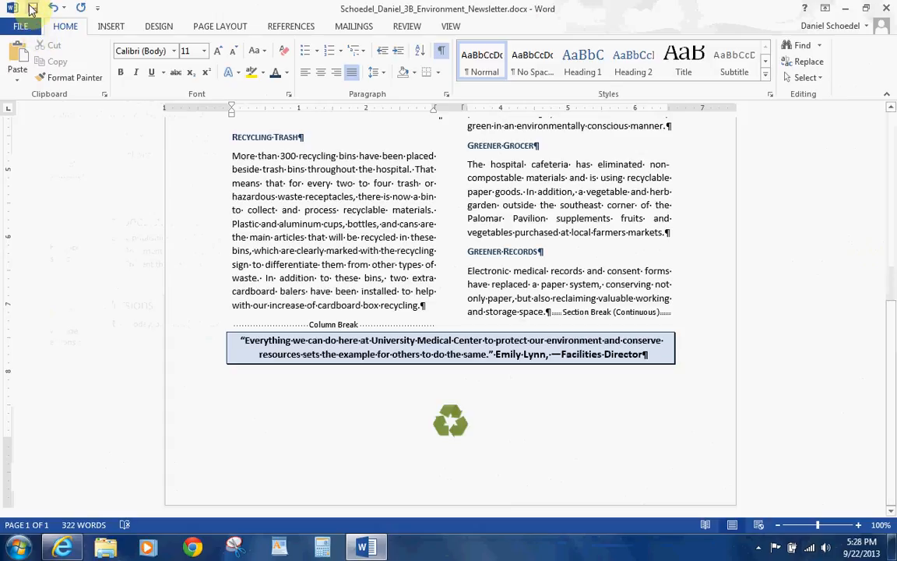
pyautogui.click(33, 9)
# - Close the newsletter and create a new blank document
pyautogui.click(23, 25)
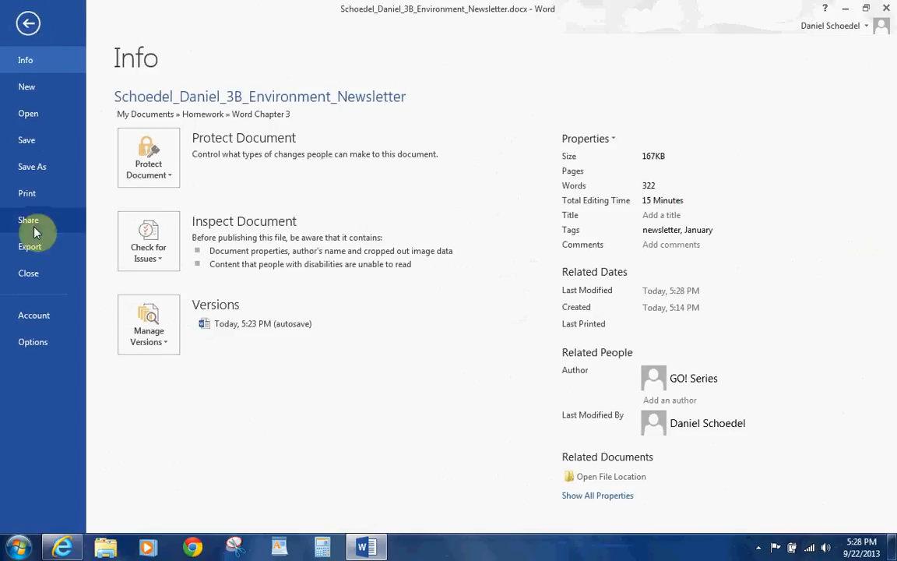
pyautogui.click(30, 273)
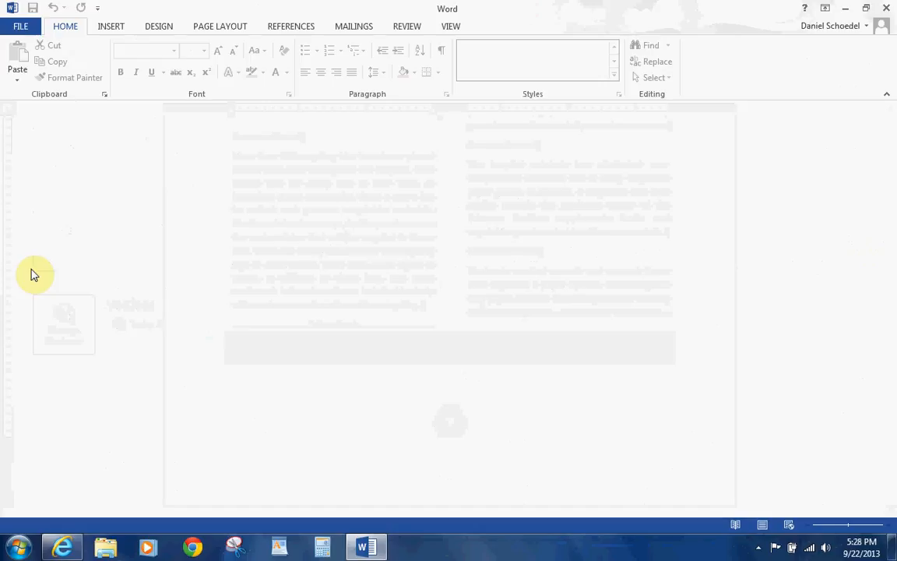
pyautogui.click(13, 27)
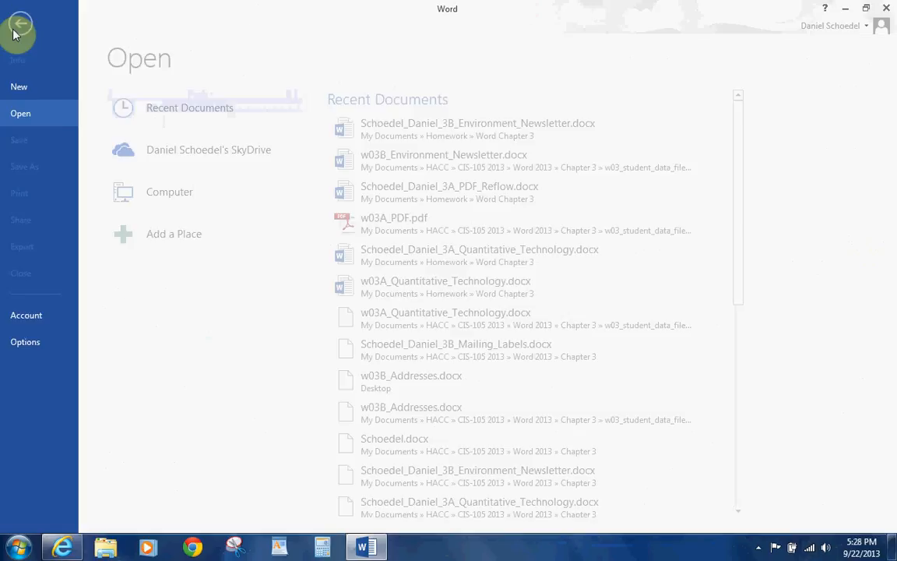
pyautogui.click(22, 85)
pyautogui.click(177, 204)
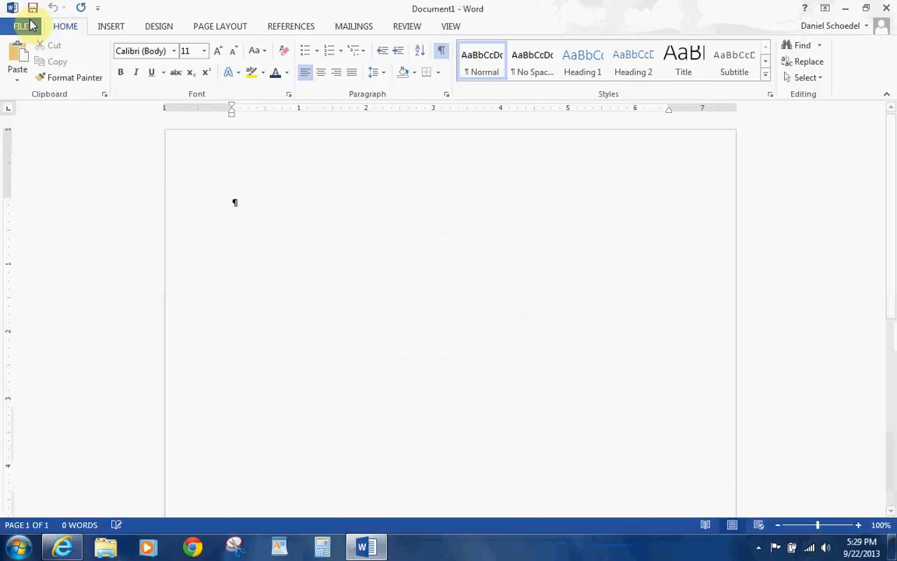
# - Save the blank document in the Word Chapter 3 folder, naming it with the student's last and first name followed by "_3B_Mailing_Labels"
pyautogui.click(21, 27)
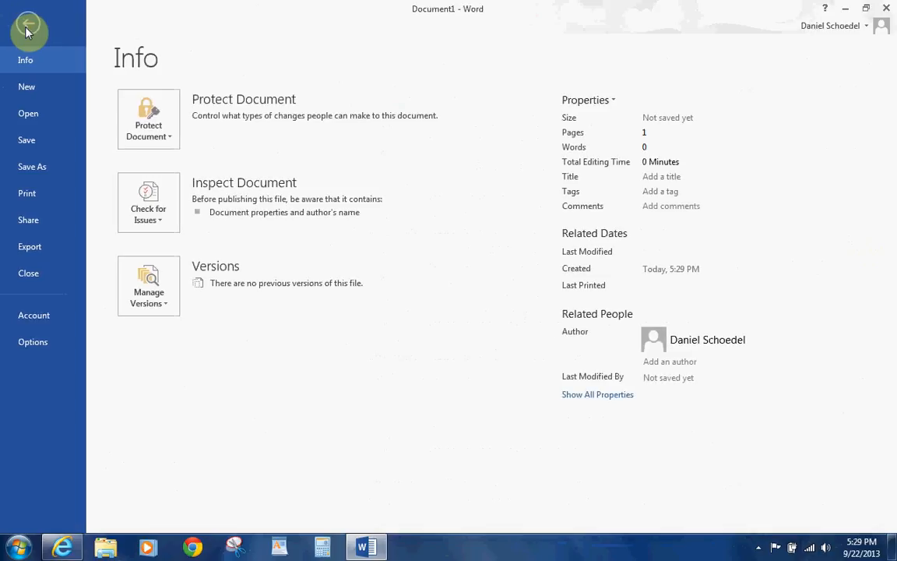
pyautogui.click(48, 169)
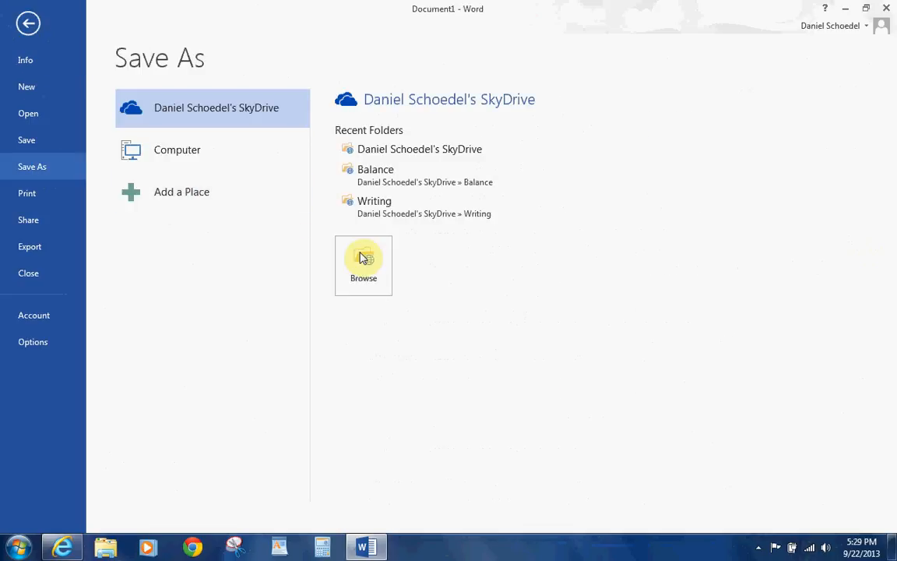
pyautogui.click(172, 148)
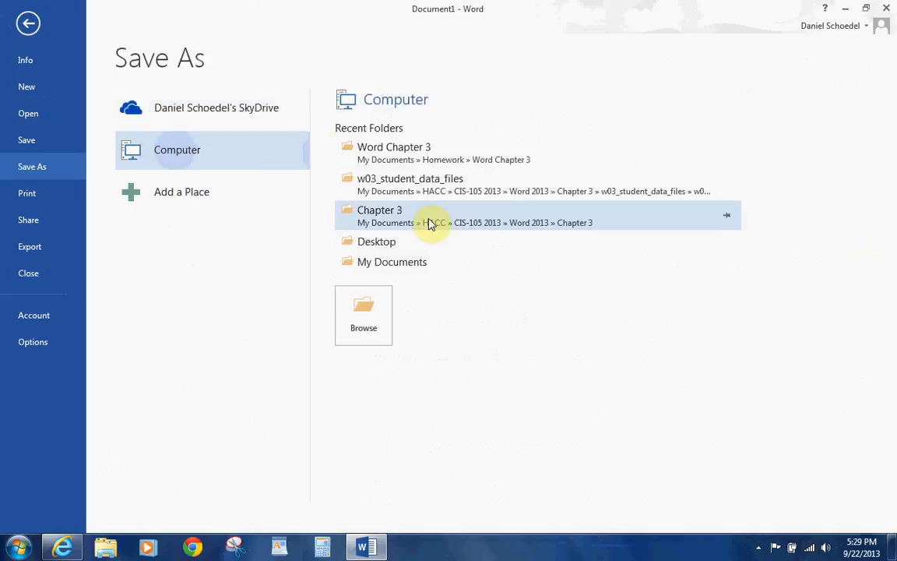
pyautogui.click(405, 168)
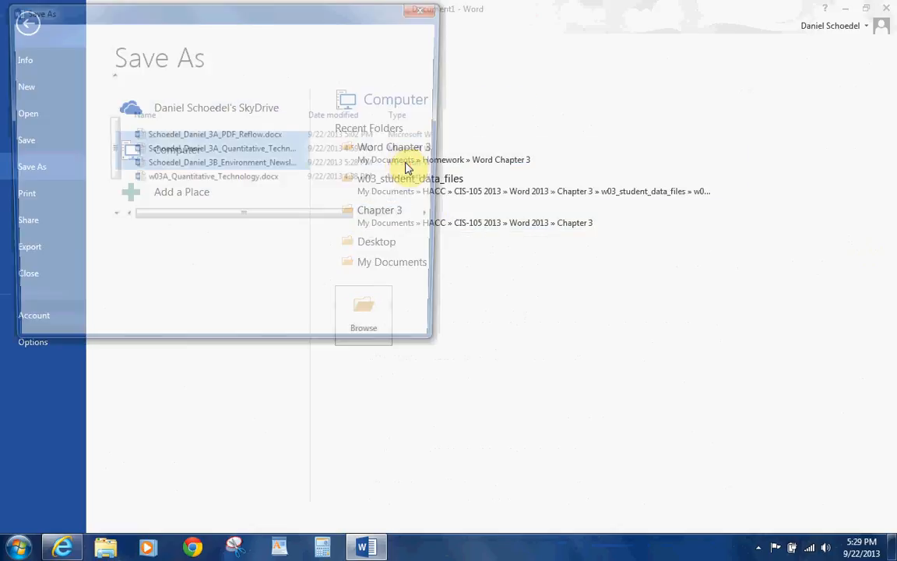
pyautogui.write('Schoedel_Danie')
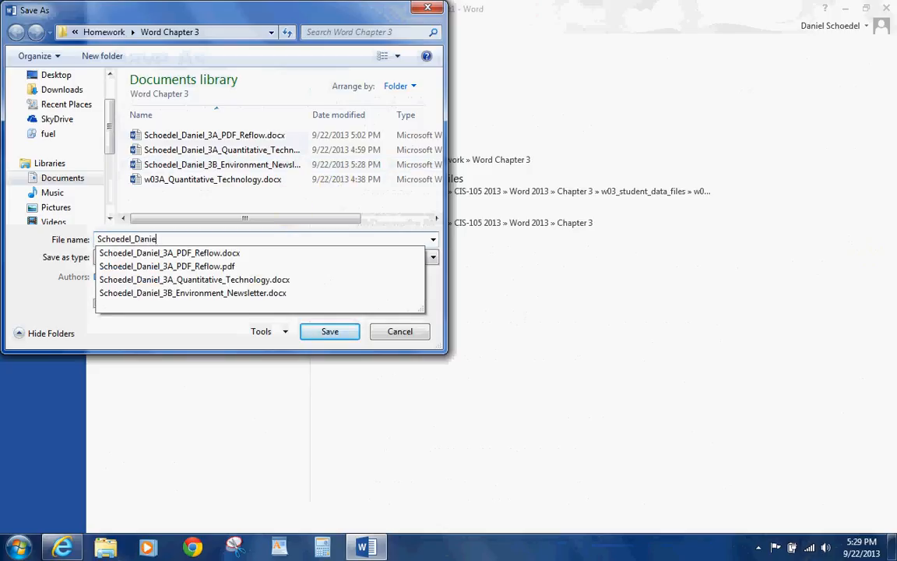
pyautogui.write('l_3B_Mailing ')
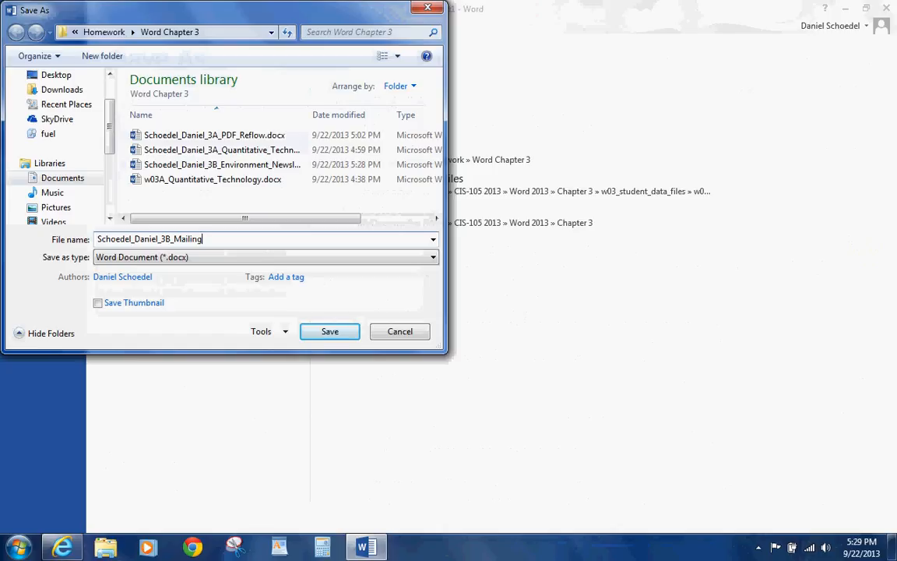
pyautogui.write('_Labels')
pyautogui.click(346, 335)
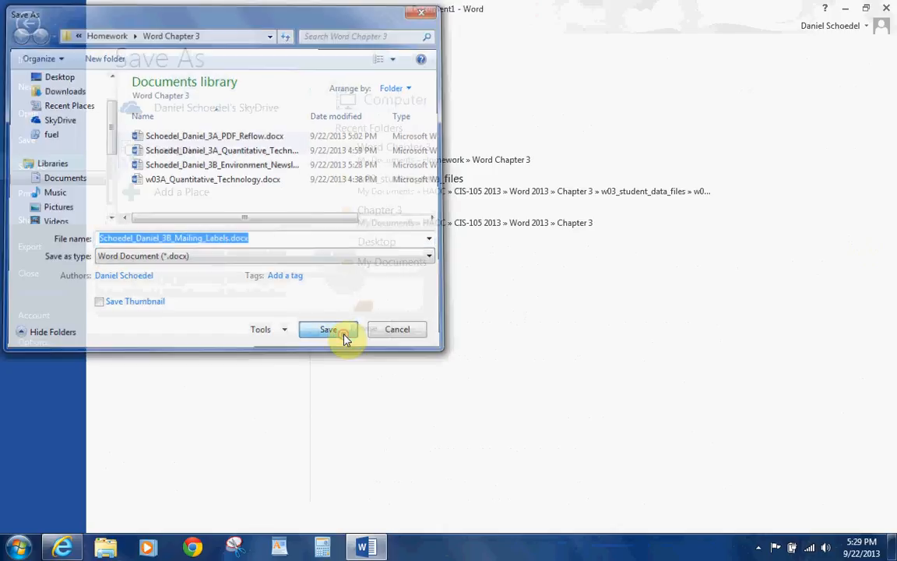
# - Switch to Windows Explorer and open w03B_Addresses.docx from the inner w03_student_data_files folder under Documents, HACC, CIS-105 2013, Word 2013, Chapter 3
pyautogui.click(113, 549)
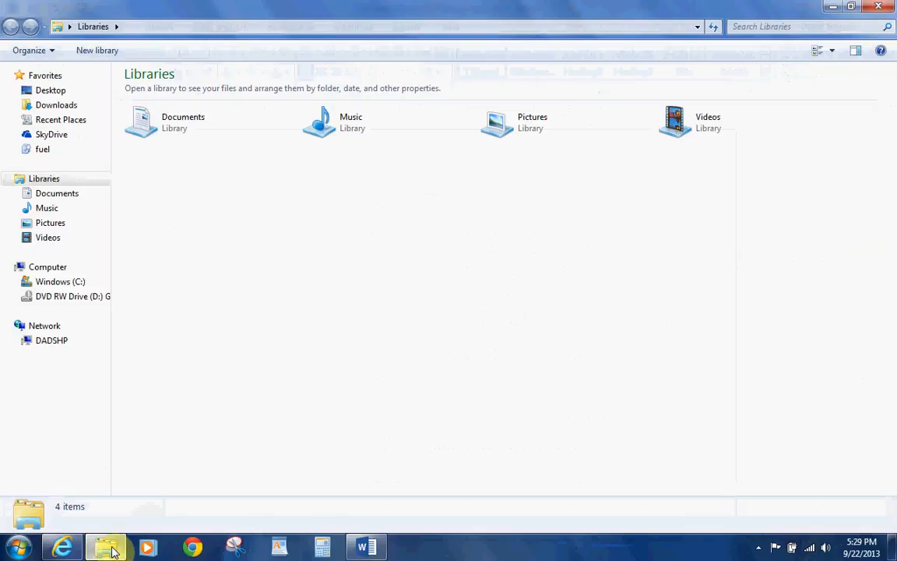
pyautogui.click(81, 196)
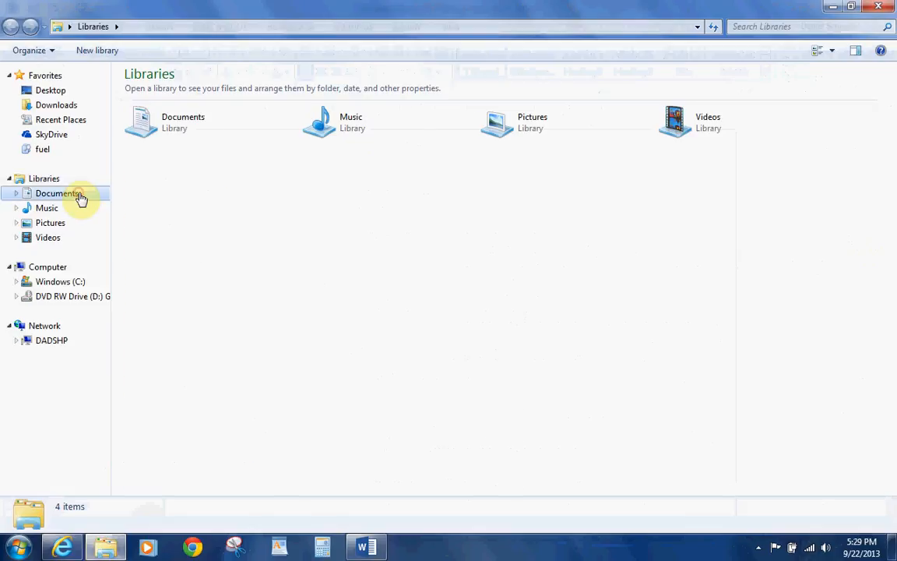
pyautogui.click(150, 236)
pyautogui.doubleClick(149, 237)
pyautogui.doubleClick(161, 131)
pyautogui.doubleClick(156, 175)
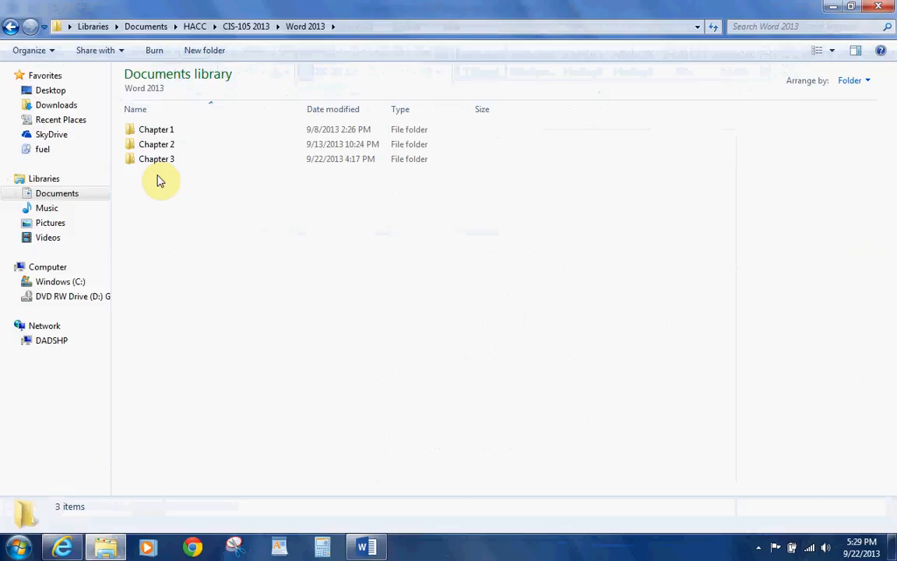
pyautogui.doubleClick(158, 161)
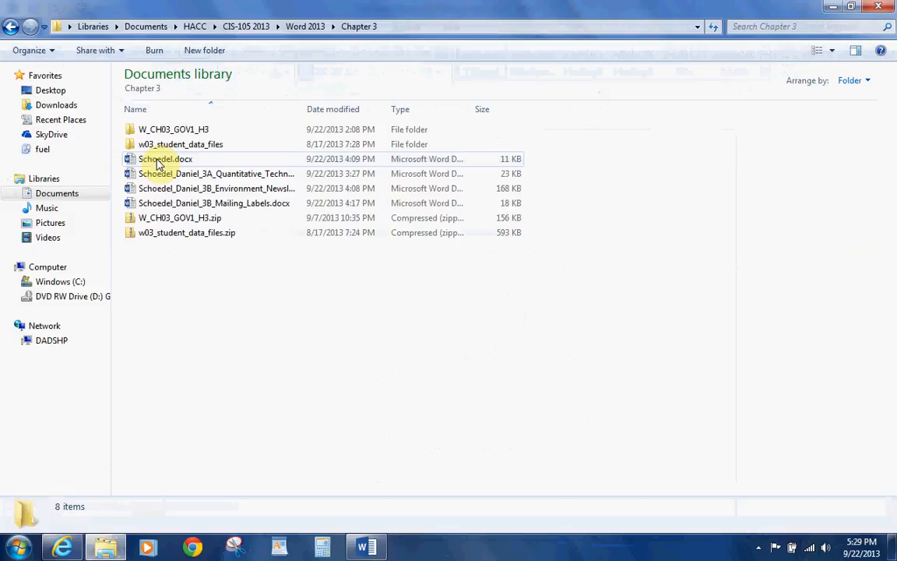
pyautogui.doubleClick(160, 145)
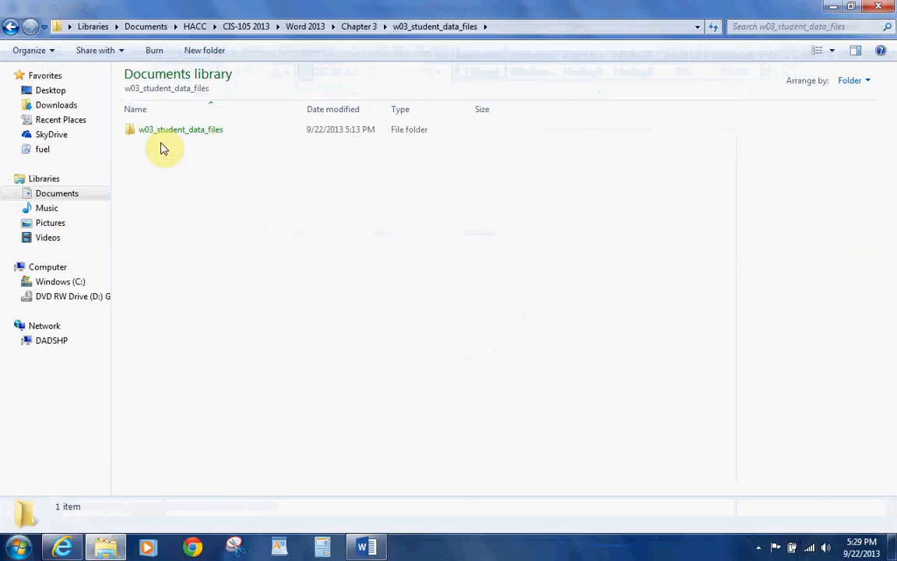
pyautogui.doubleClick(164, 138)
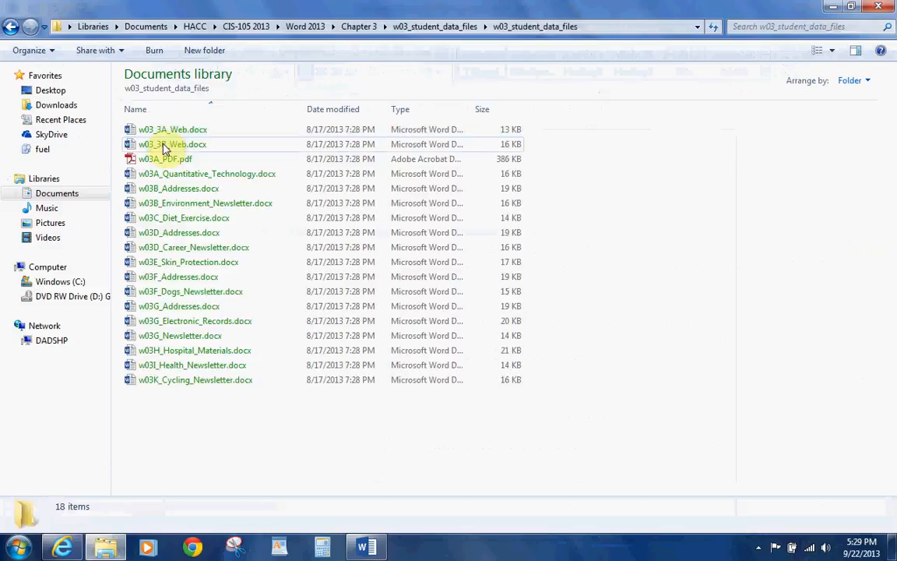
pyautogui.doubleClick(180, 188)
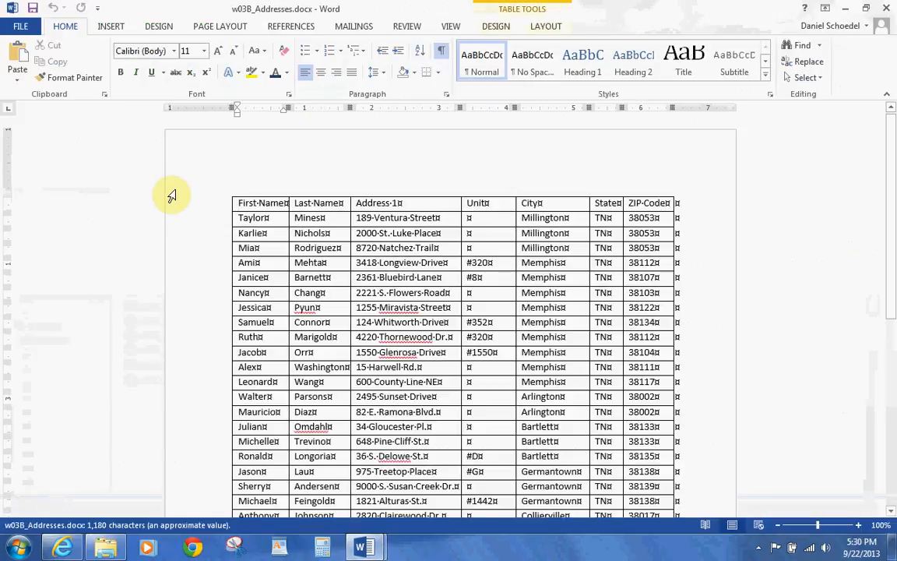
# - Add a row at the end of the address table and enter the new recipient's first name, last name and street address
pyautogui.press('Down')
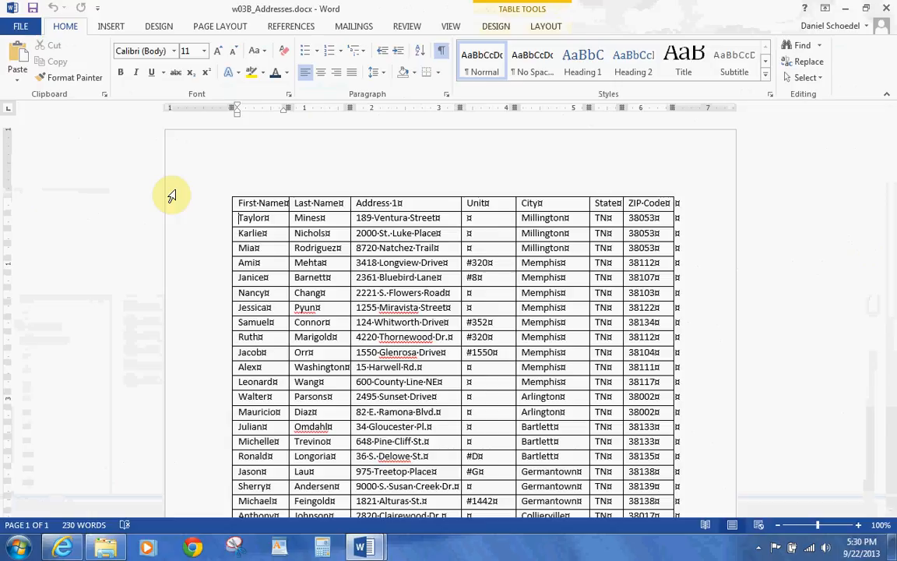
pyautogui.click(890, 377)
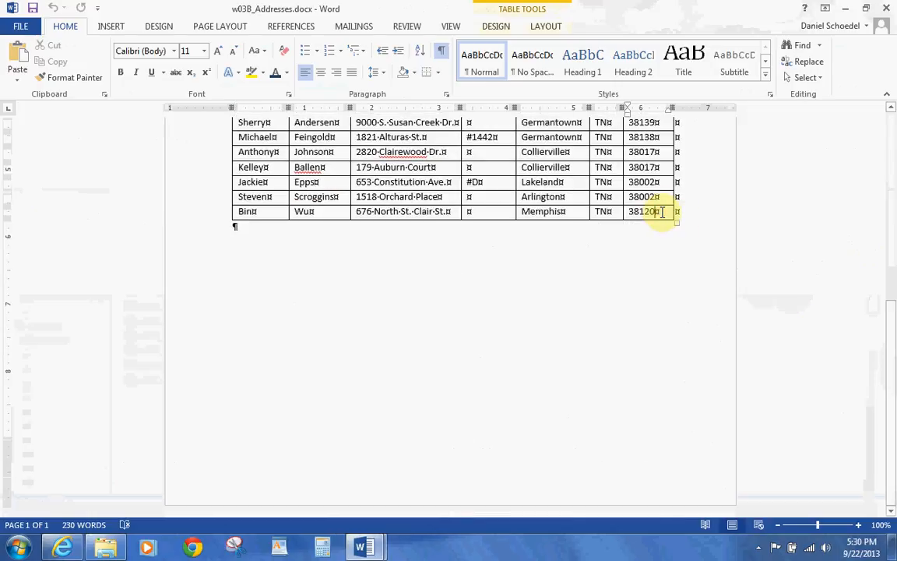
pyautogui.press('Tab')
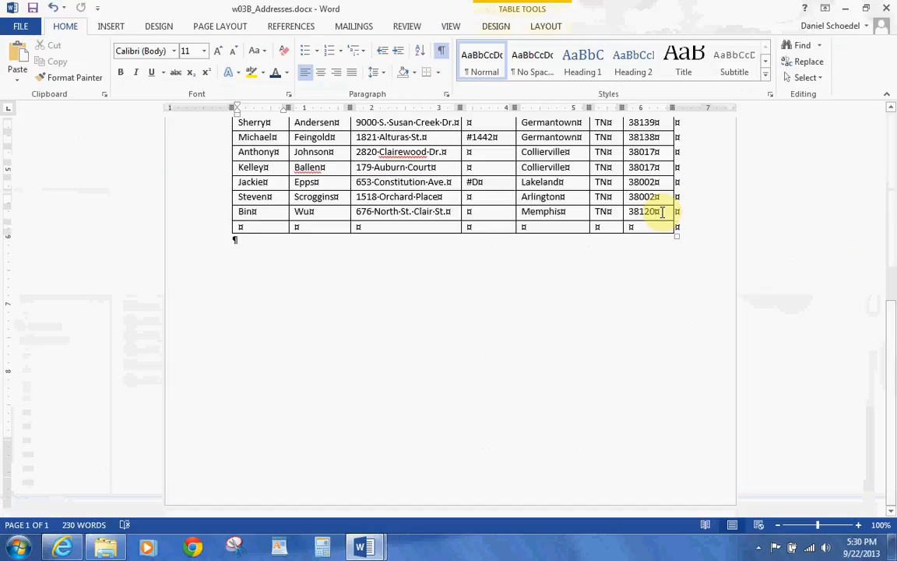
pyautogui.write('Monica')
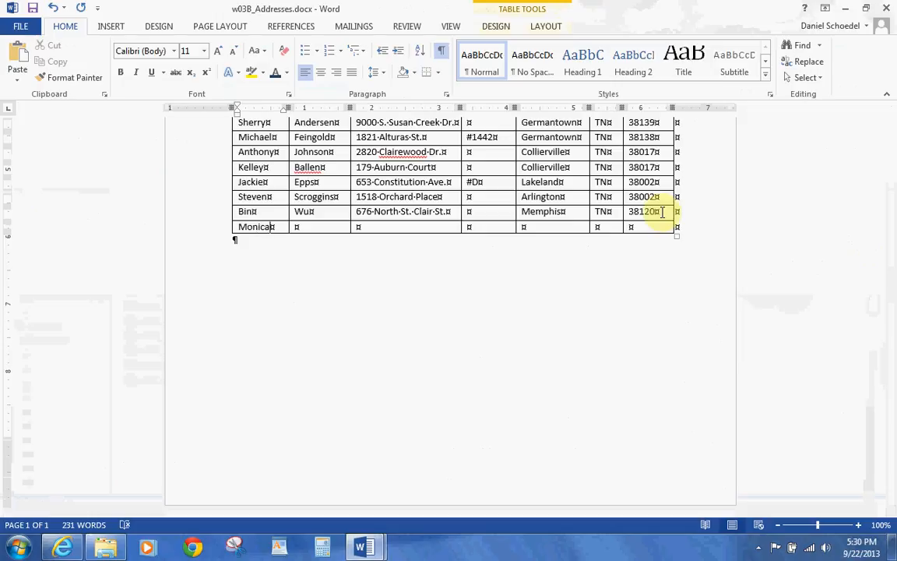
pyautogui.press('Tab')
pyautogui.write('Warren')
pyautogui.press('Tab')
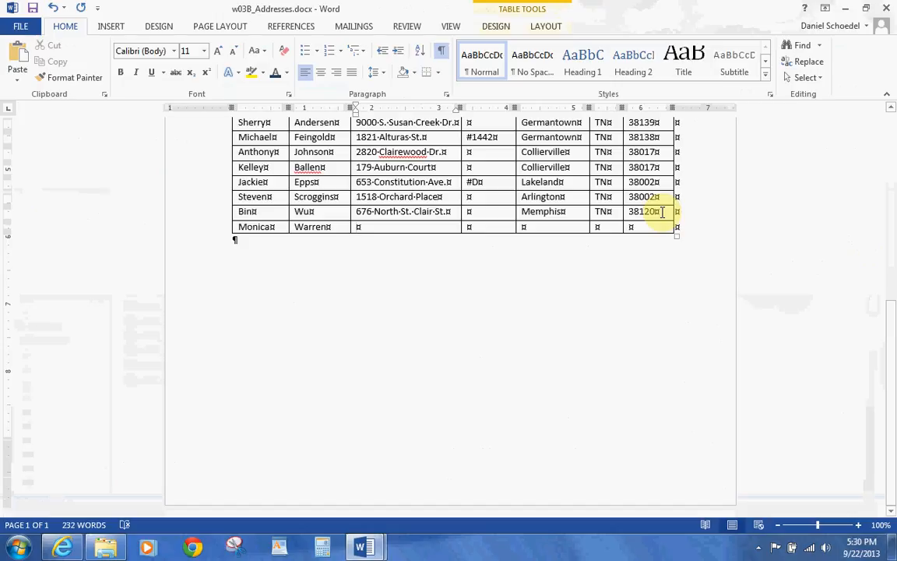
pyautogui.write('56')
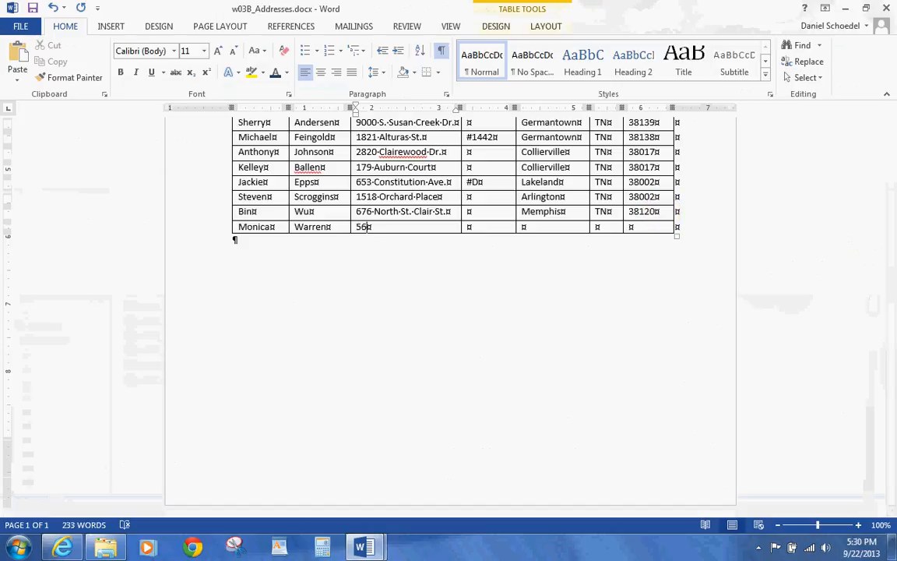
pyautogui.write('26 Summer Road')
pyautogui.press('Tab')
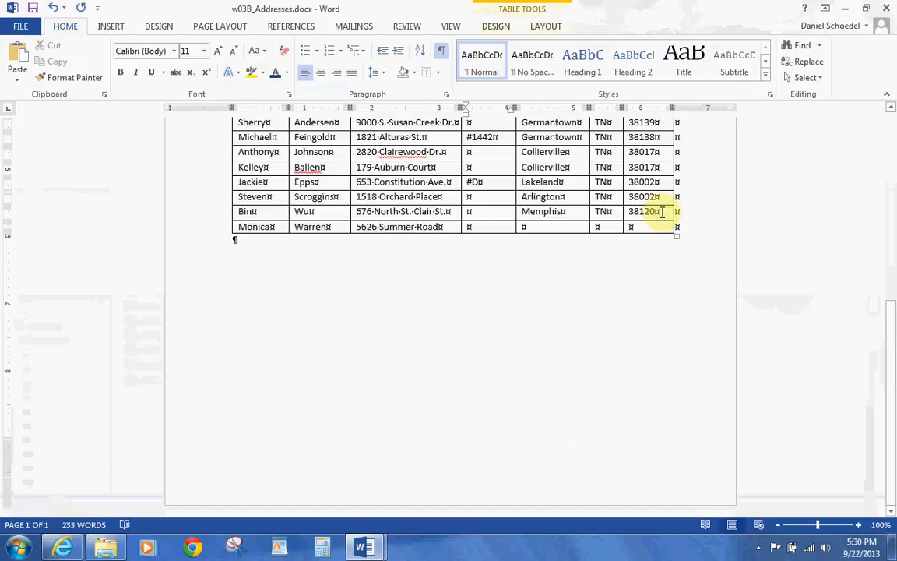
# - Complete the new row with the recipient's unit number, city, state and ZIP code, and save and close the address list
pyautogui.write('@')
pyautogui.press('BackSpace')
pyautogui.write('#234')
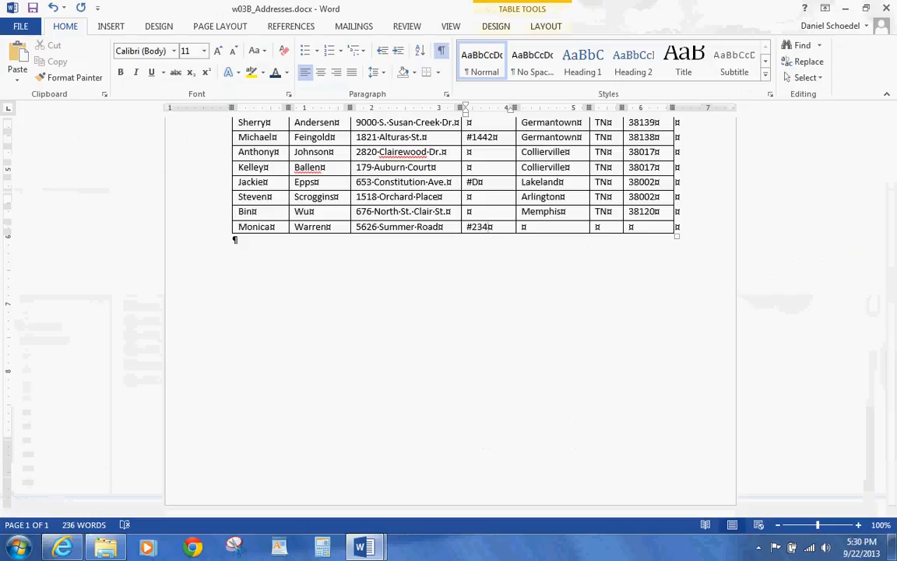
pyautogui.press('Tab')
pyautogui.write('Lakeland')
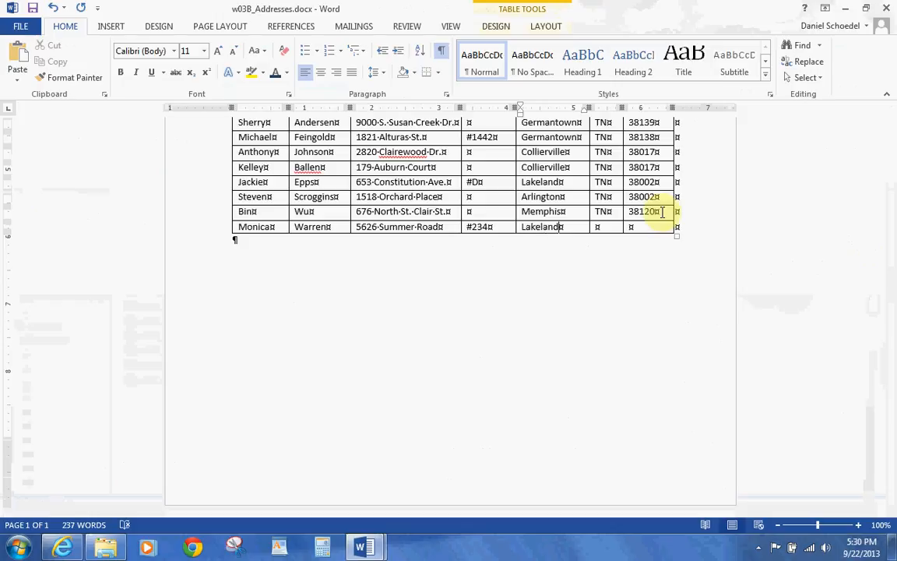
pyautogui.press('Tab')
pyautogui.write('TN')
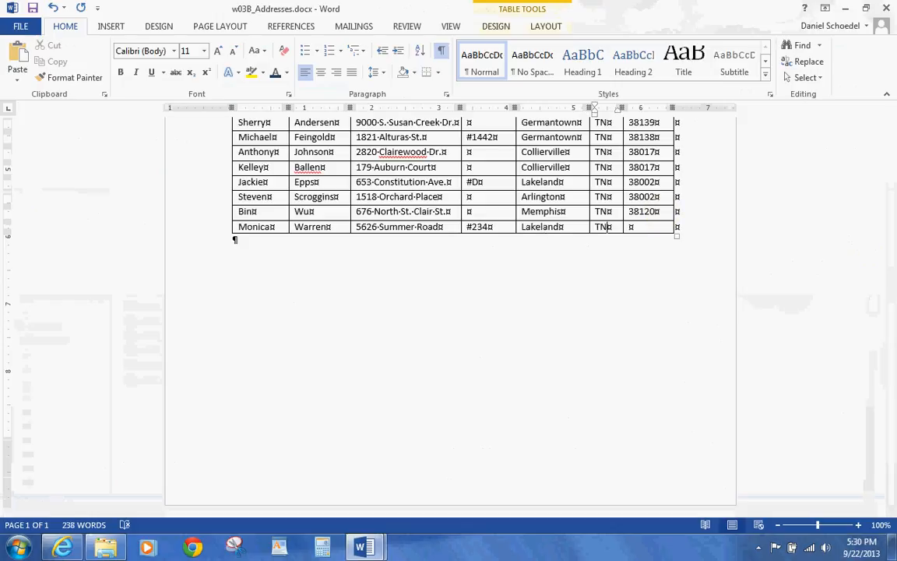
pyautogui.press('Tab')
pyautogui.write('38002')
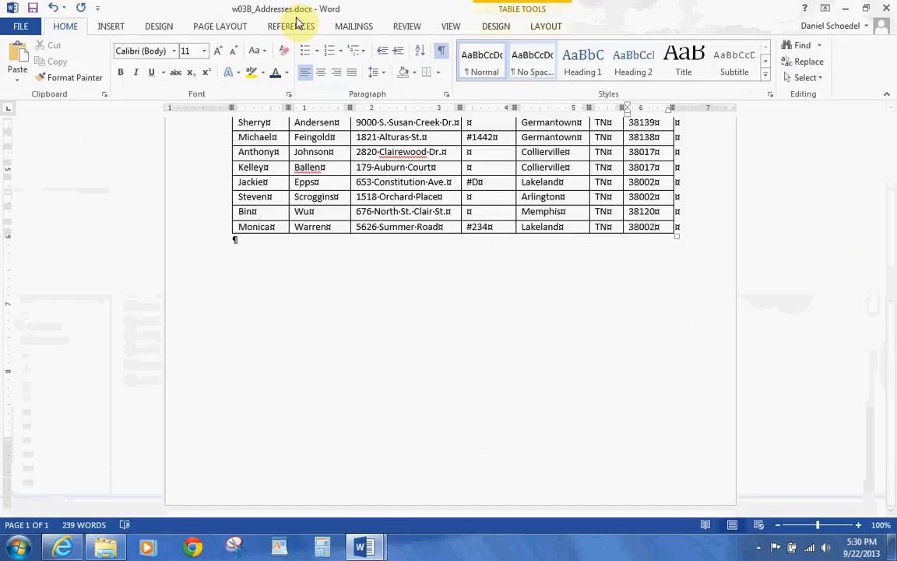
pyautogui.click(32, 9)
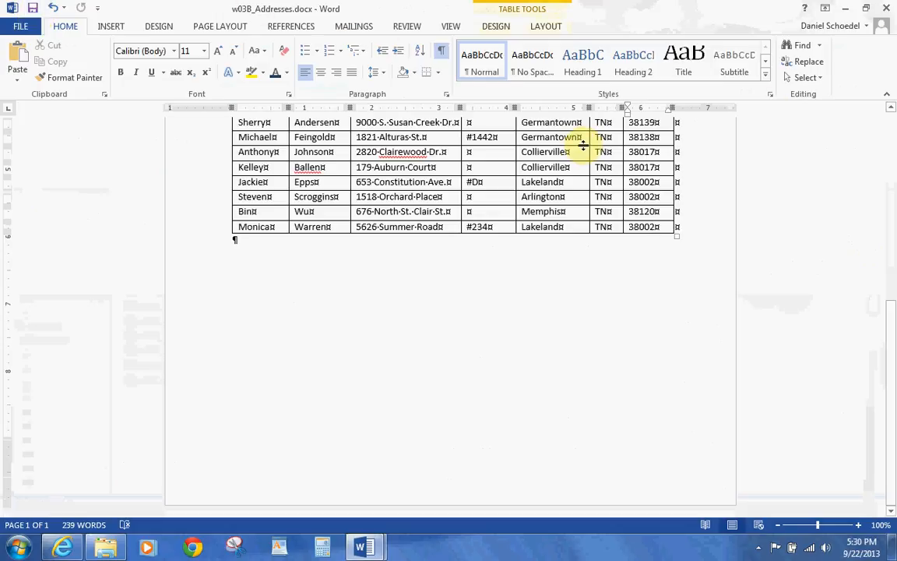
pyautogui.click(887, 8)
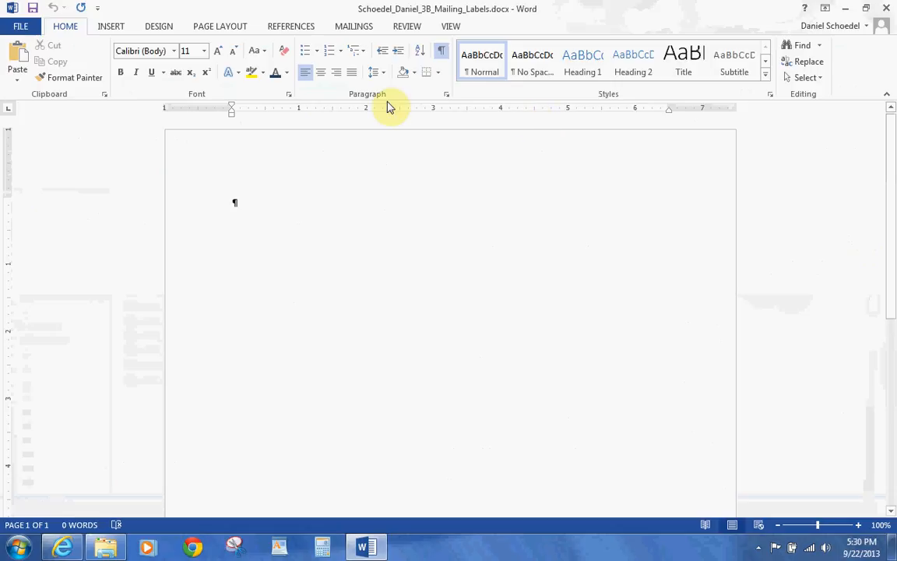
# - Start the Step-by-Step Mail Merge Wizard, choose Labels as the document type and continue to the starting document stage
pyautogui.click(355, 27)
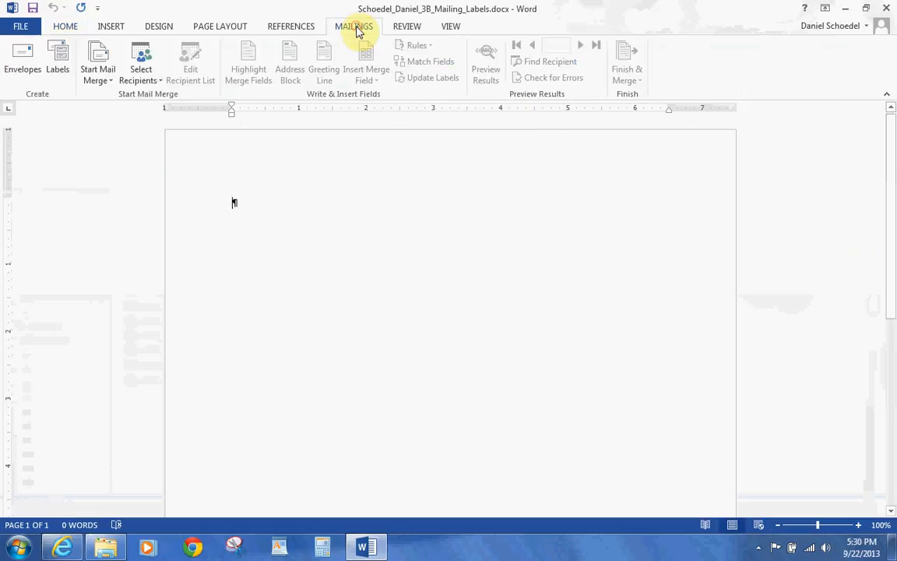
pyautogui.click(100, 82)
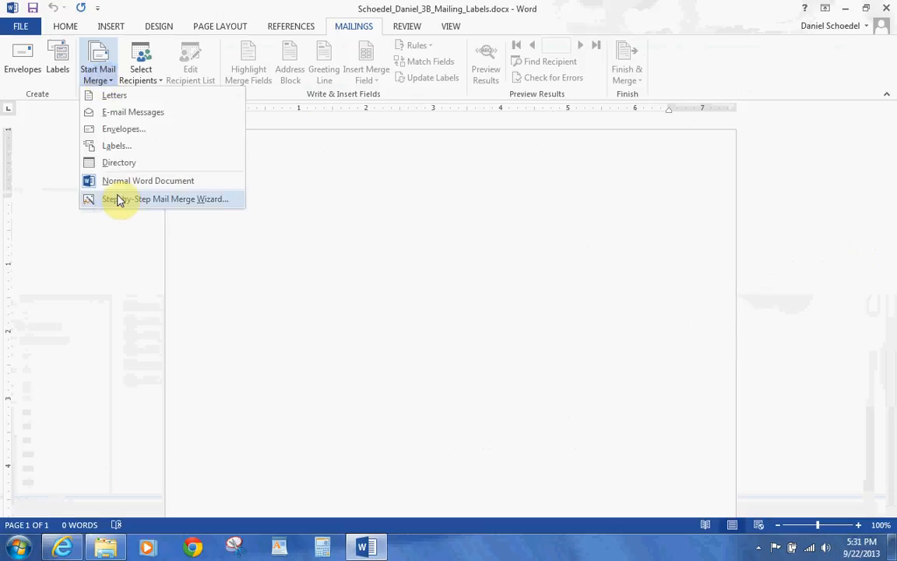
pyautogui.click(116, 199)
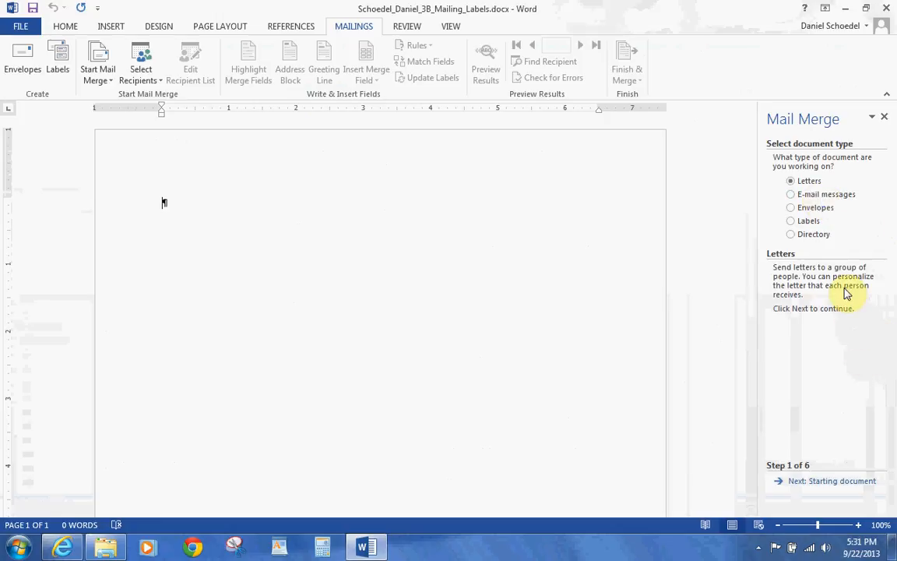
pyautogui.click(793, 222)
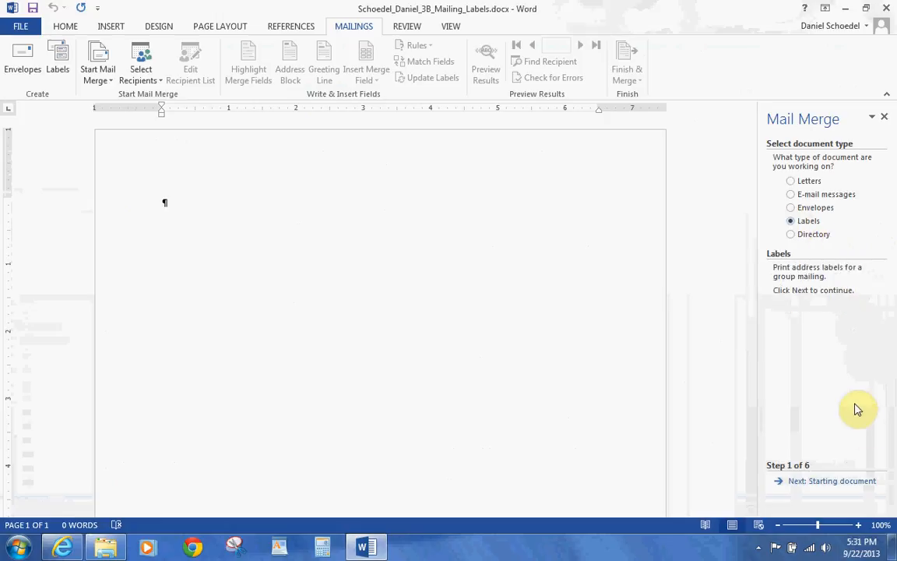
pyautogui.click(832, 483)
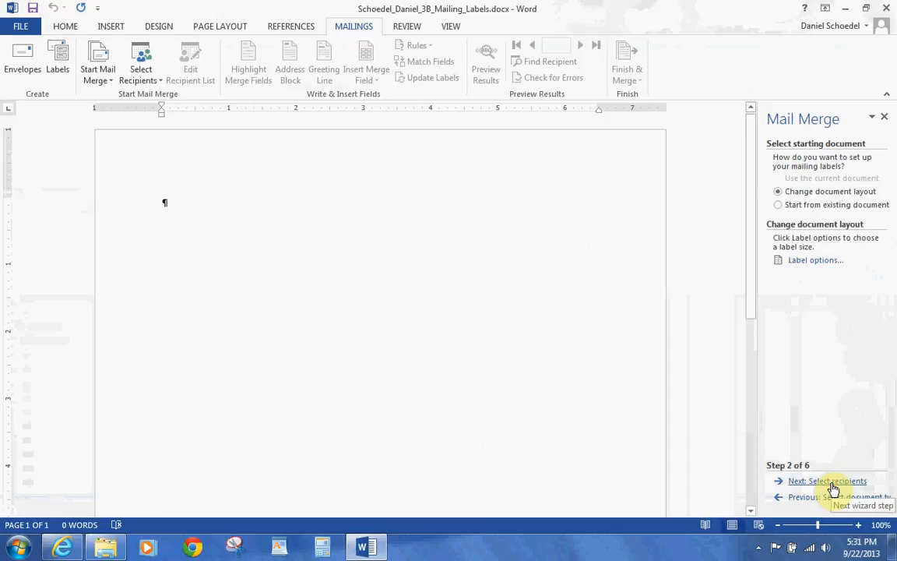
# - Set the label layout to Avery US Letter 5160 Easy Peel Address Labels and check the label table's gridlines setting
pyautogui.click(805, 261)
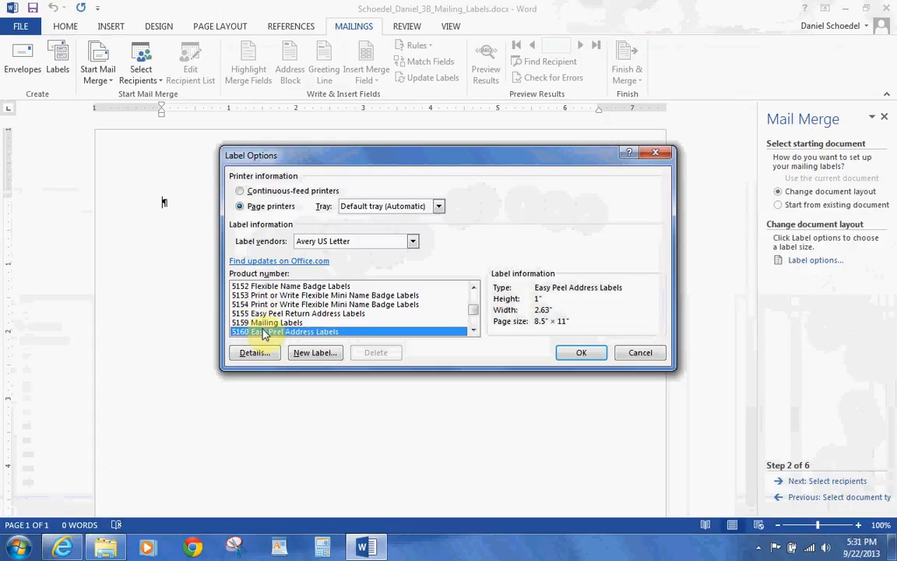
pyautogui.click(586, 354)
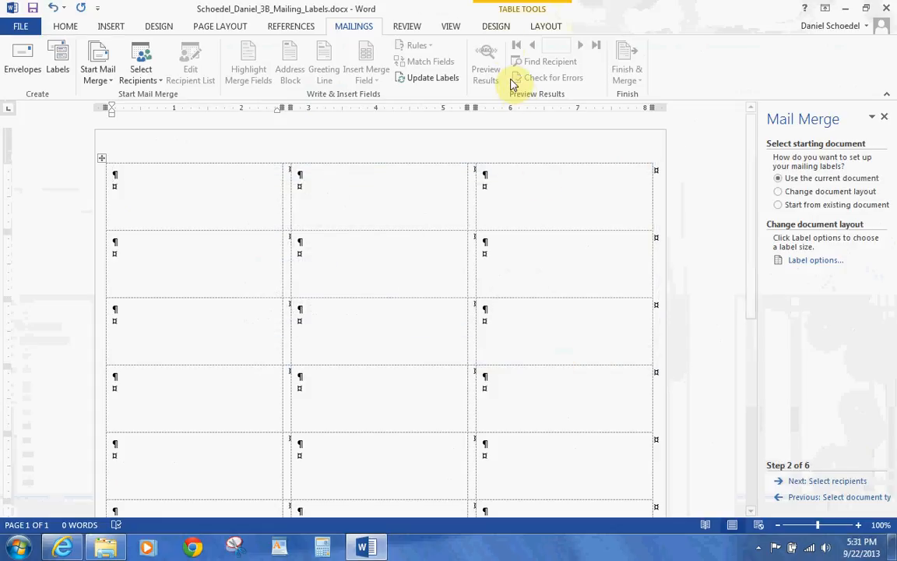
pyautogui.click(535, 28)
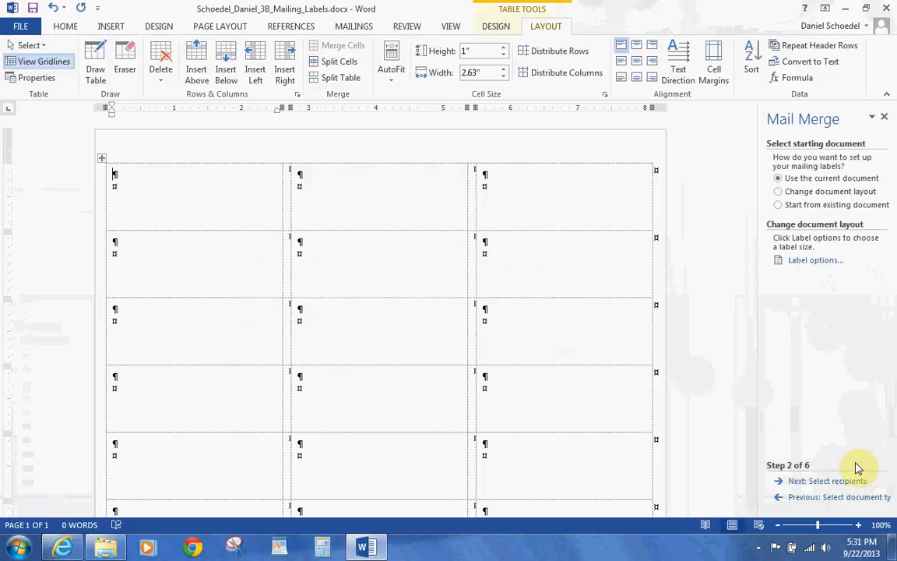
# - Continue to the recipient selection stage and browse for an existing list in the inner w03_student_data_files folder under Word 2013, Chapter 3
pyautogui.click(839, 483)
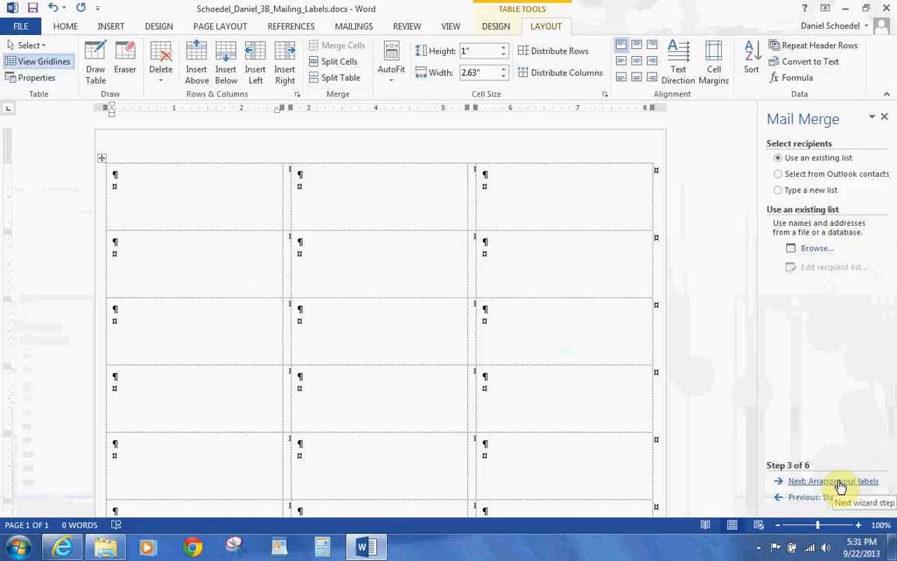
pyautogui.click(812, 249)
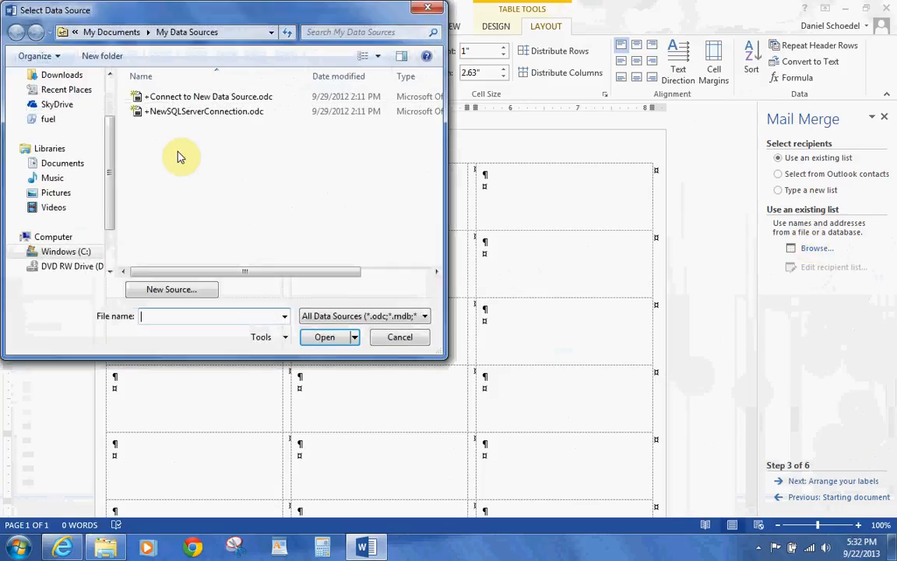
pyautogui.click(62, 164)
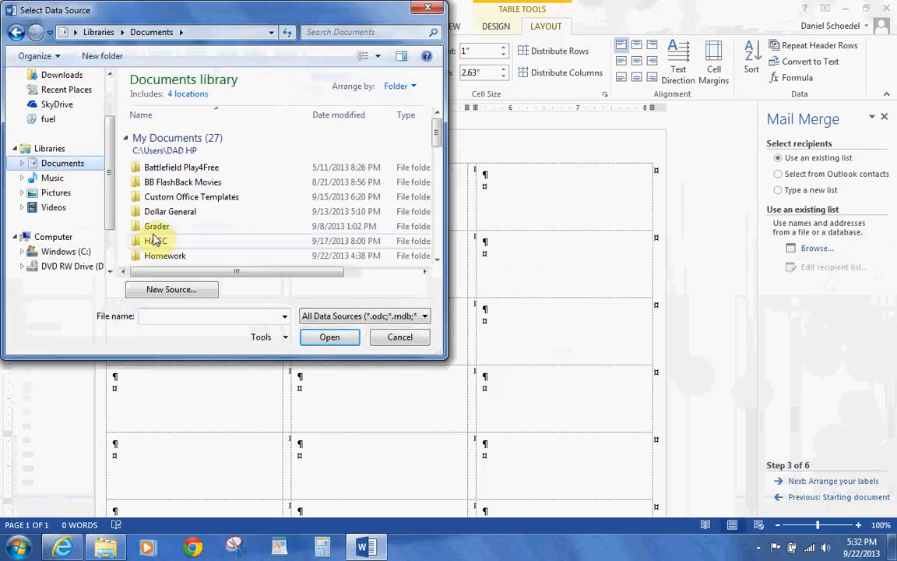
pyautogui.doubleClick(155, 241)
pyautogui.doubleClick(144, 136)
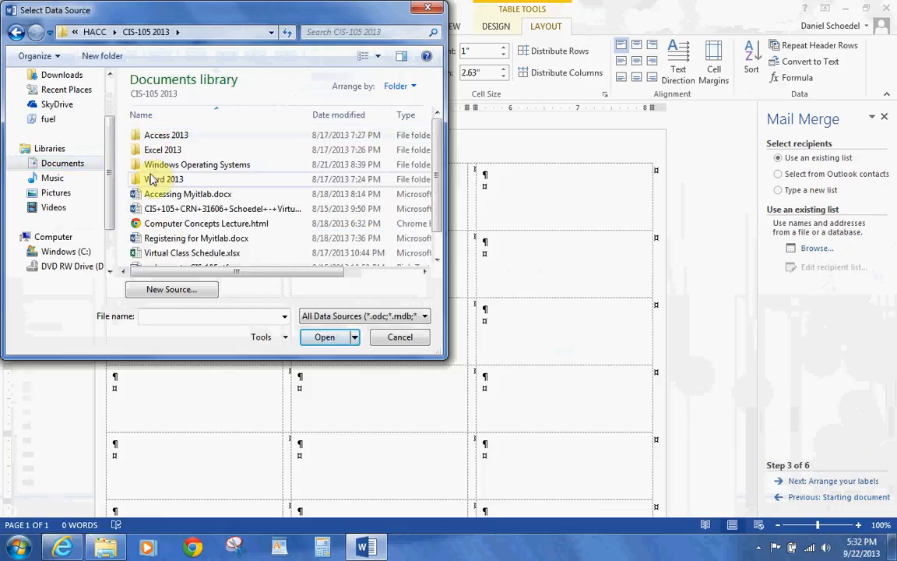
pyautogui.doubleClick(152, 178)
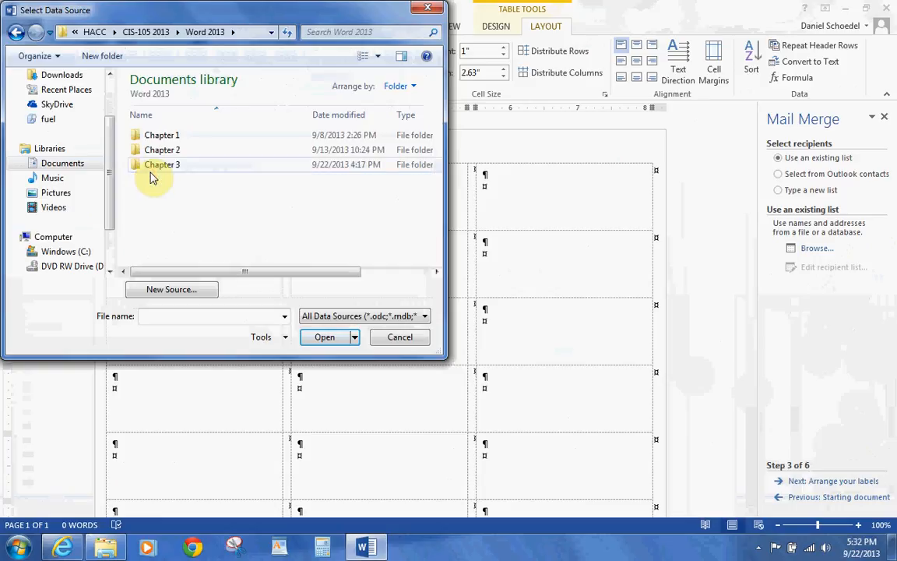
pyautogui.doubleClick(152, 167)
pyautogui.click(156, 151)
pyautogui.doubleClick(156, 152)
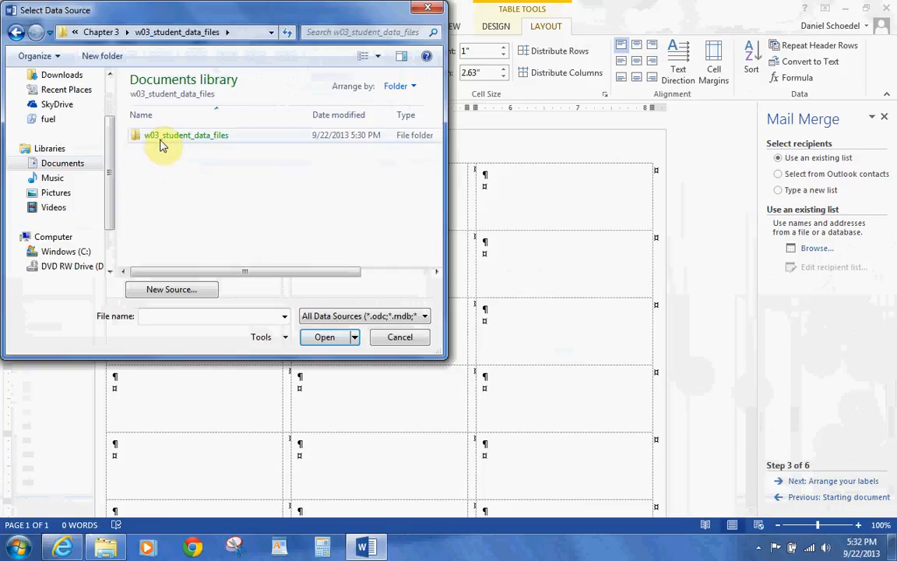
pyautogui.doubleClick(161, 140)
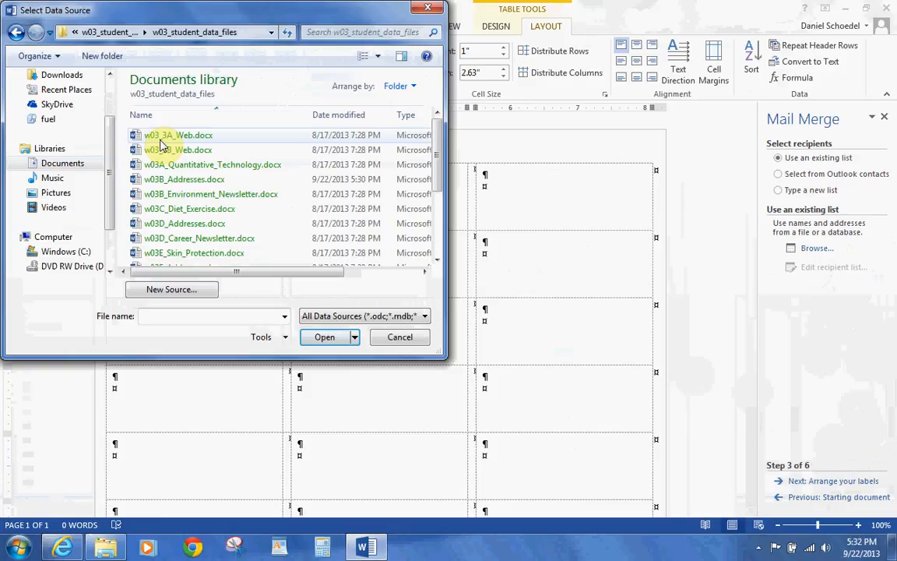
# - Sort the files by date modified, open w03B_Addresses.docx as the data source and look through its recipients
pyautogui.click(321, 117)
pyautogui.click(201, 137)
pyautogui.click(326, 336)
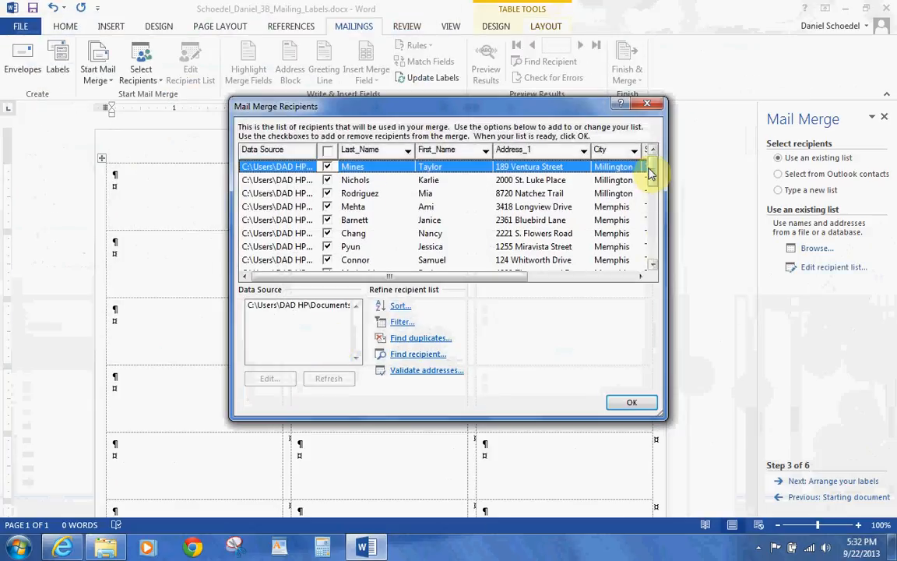
pyautogui.moveTo(651, 167); pyautogui.dragTo(666, 240)
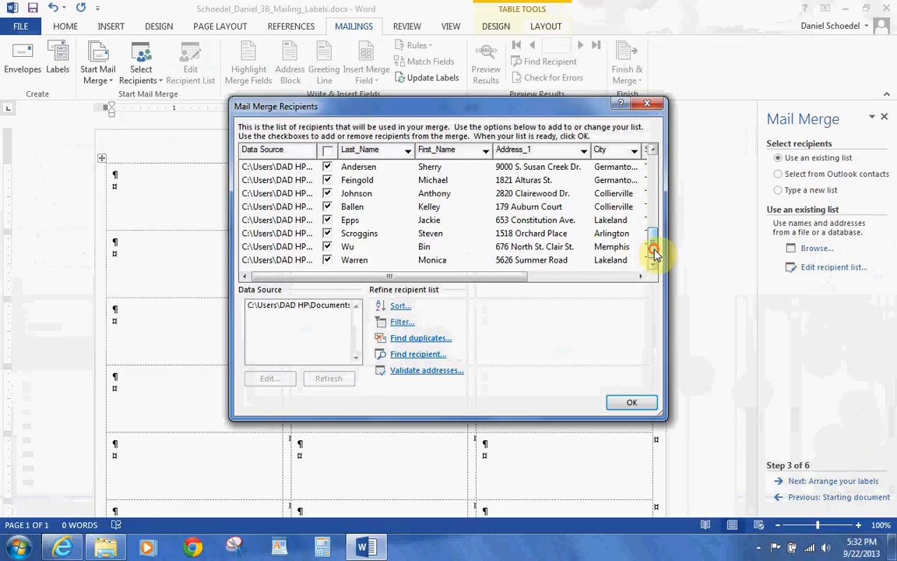
# - Open the address data source for editing and add a new record with the recipient's first name, last name and street address
pyautogui.click(319, 305)
pyautogui.click(281, 384)
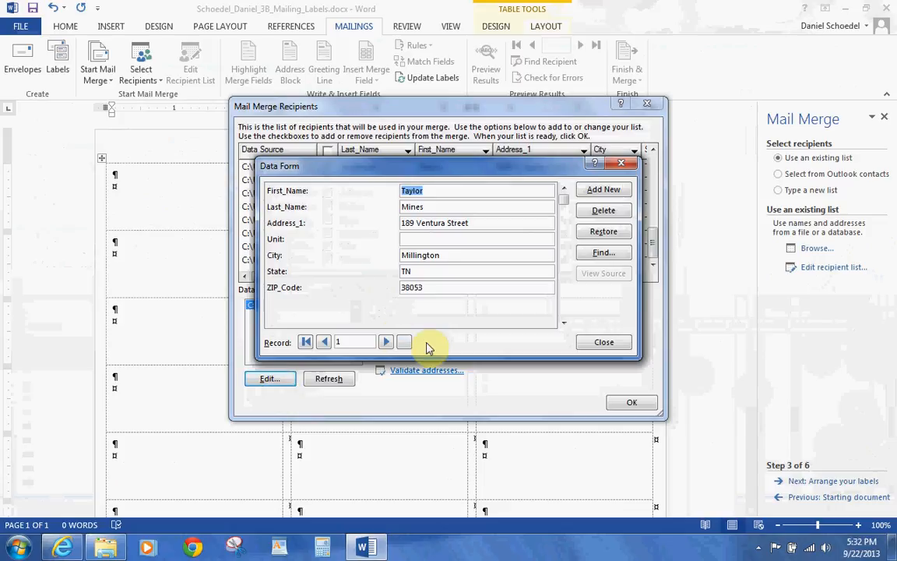
pyautogui.click(386, 341)
pyautogui.click(386, 342)
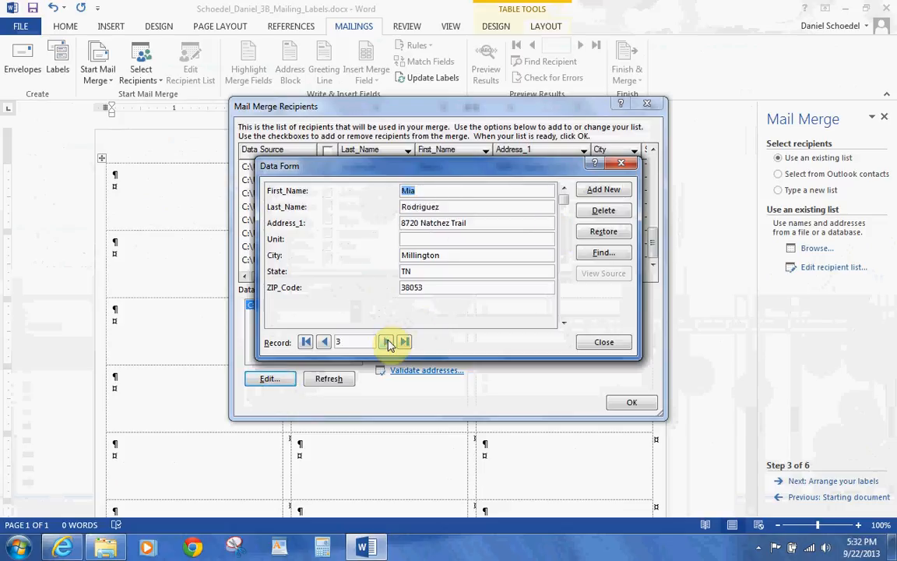
pyautogui.click(604, 191)
pyautogui.write('Sha')
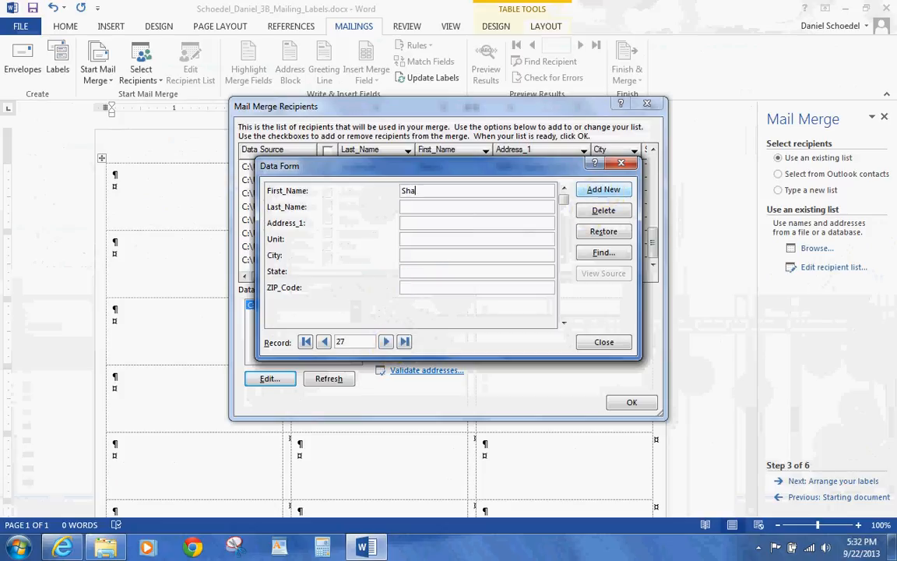
pyautogui.write('roWilliams')
pyautogui.write('1')
pyautogui.write('251 Parker')
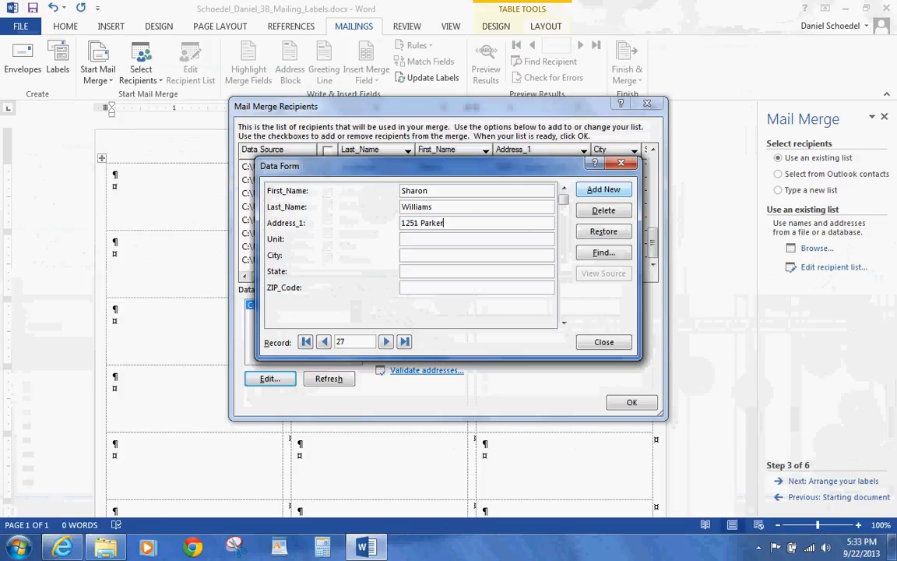
pyautogui.write(' Roa')
# - Complete the new record with the unit number, city, state and ZIP code, and accept the updated recipient list
pyautogui.write('Memphis')
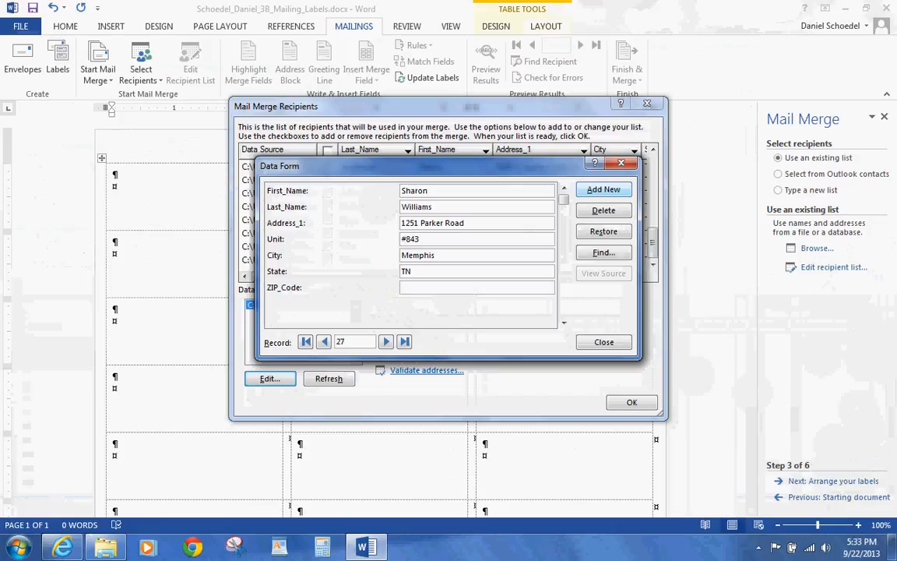
pyautogui.write('38123')
pyautogui.click(604, 342)
pyautogui.click(629, 404)
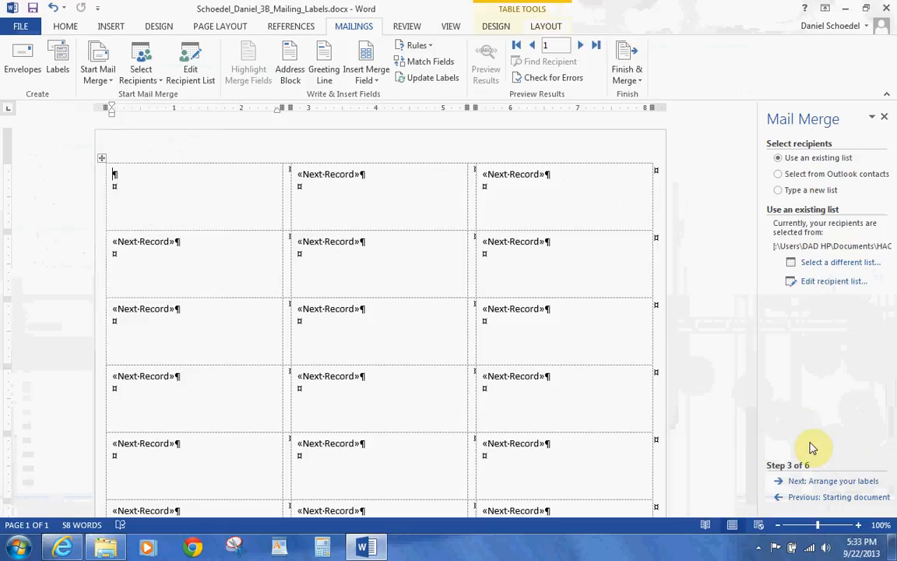
# - Continue to arranging the labels, start an address block and try the Josh Randall Jr. format for the recipient's name
pyautogui.click(826, 482)
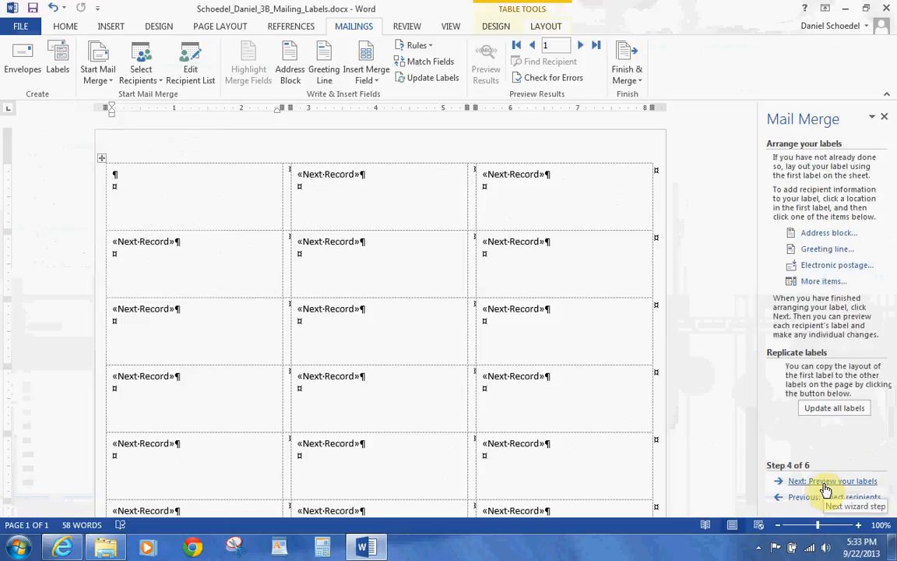
pyautogui.click(839, 236)
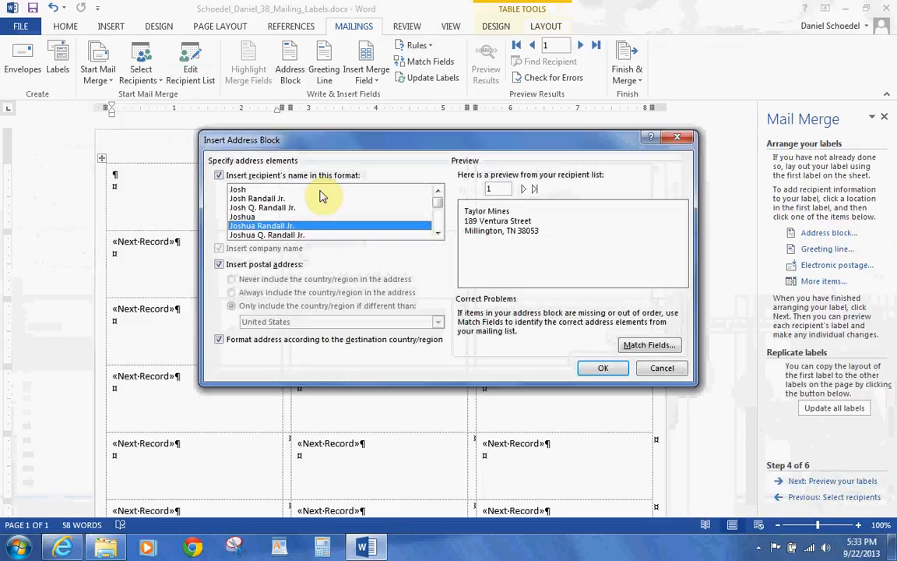
pyautogui.click(245, 207)
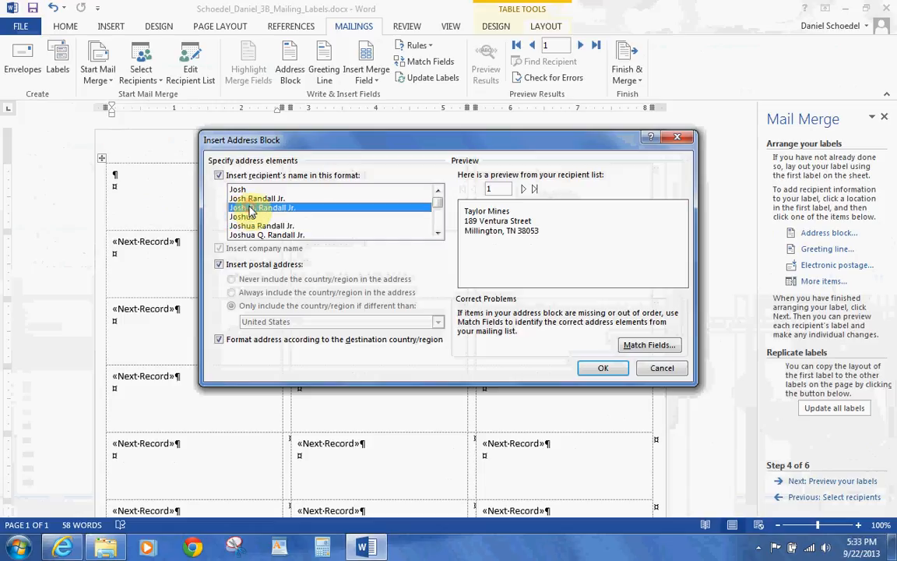
pyautogui.click(251, 199)
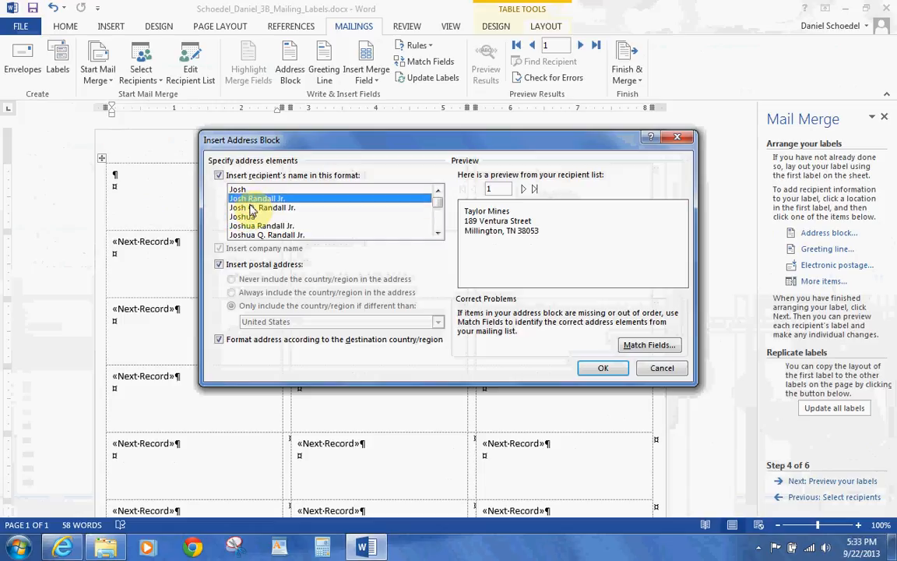
pyautogui.click(251, 208)
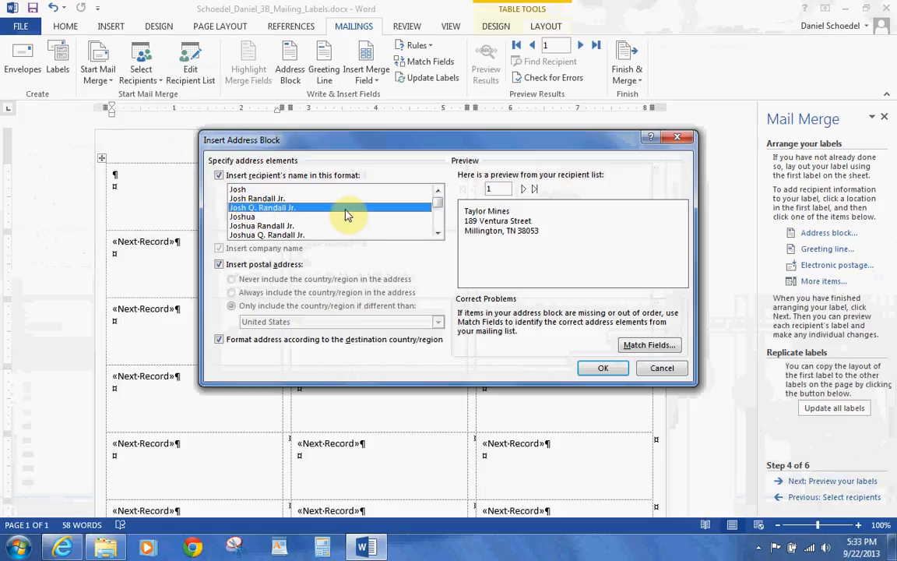
pyautogui.click(251, 199)
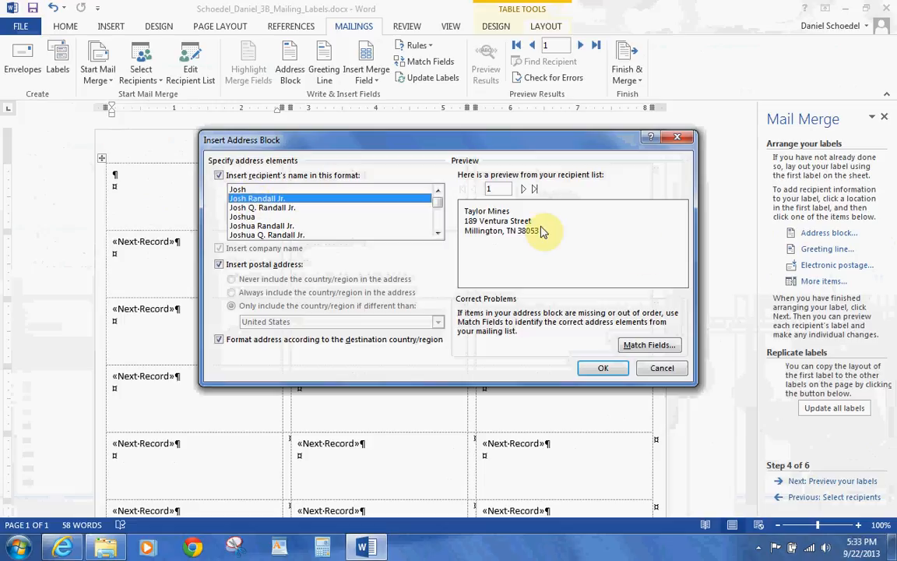
# - Match the Address 2 field to Unit and insert the address block in the first label
pyautogui.click(637, 345)
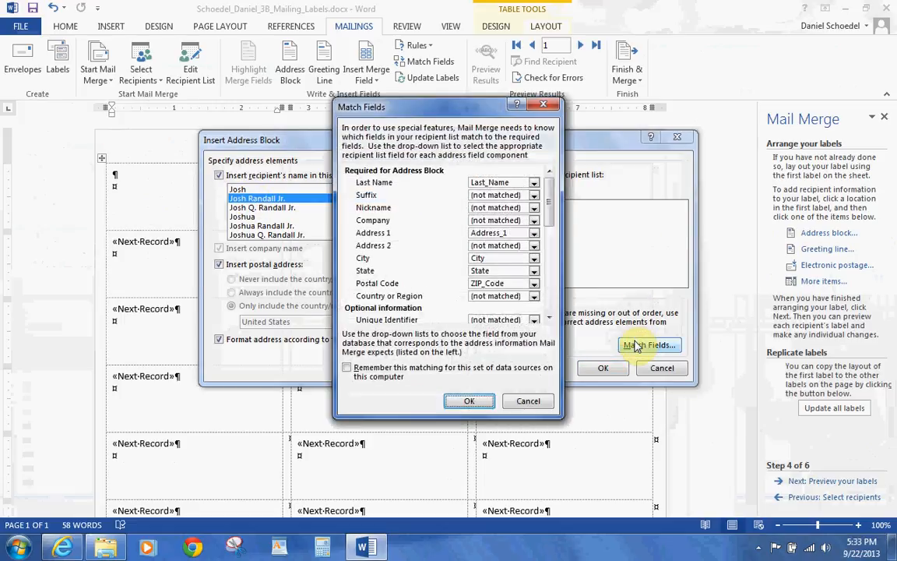
pyautogui.click(533, 245)
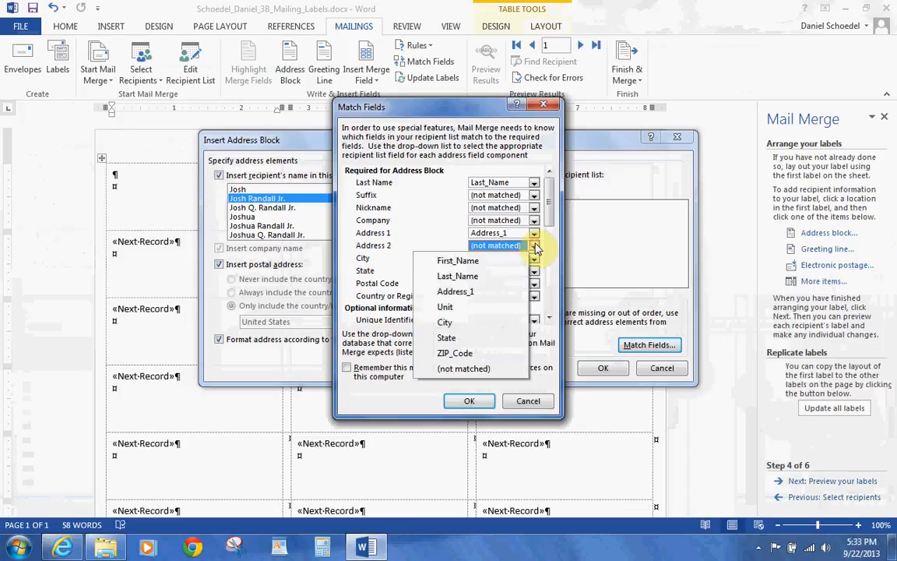
pyautogui.click(449, 308)
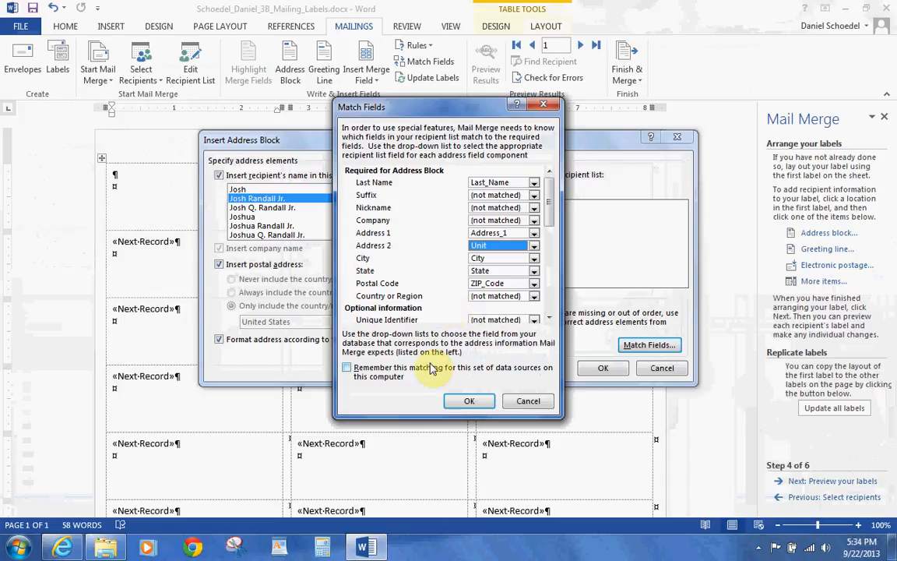
pyautogui.click(468, 399)
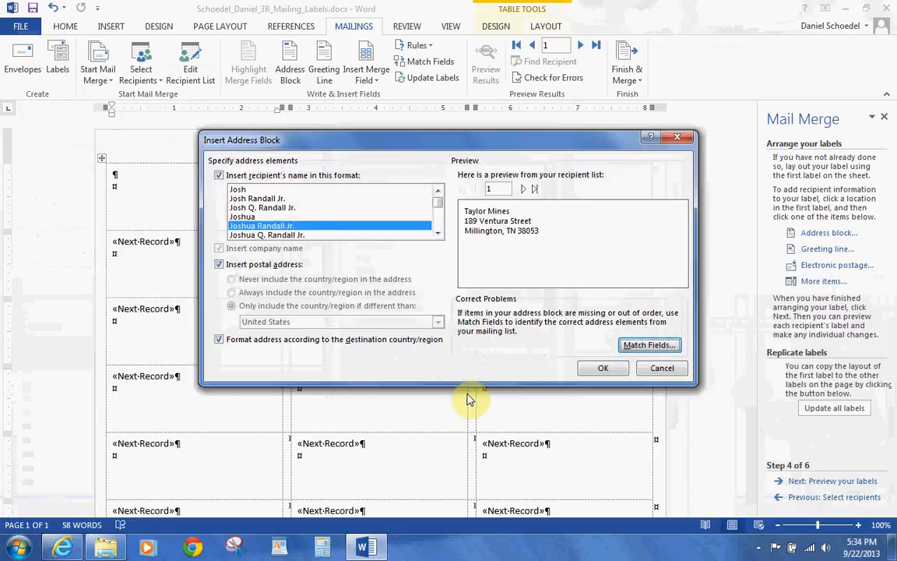
pyautogui.click(594, 369)
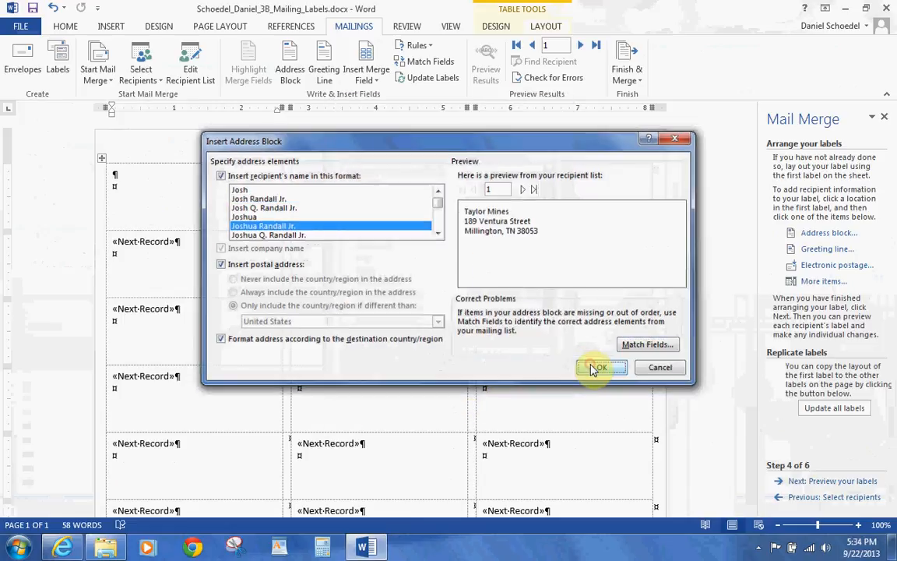
# - Replicate the address block to all labels, preview them, and complete the merge wizard and close it
pyautogui.click(813, 410)
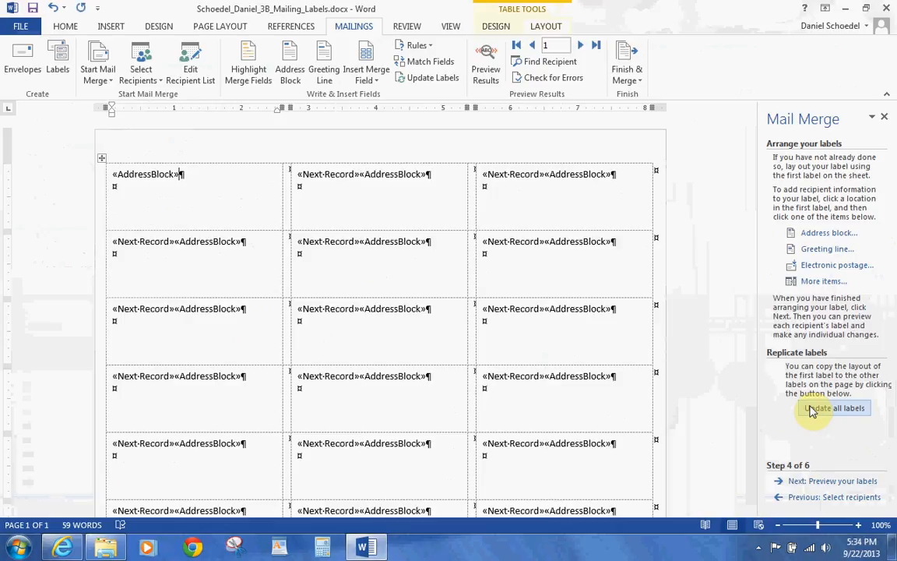
pyautogui.click(837, 482)
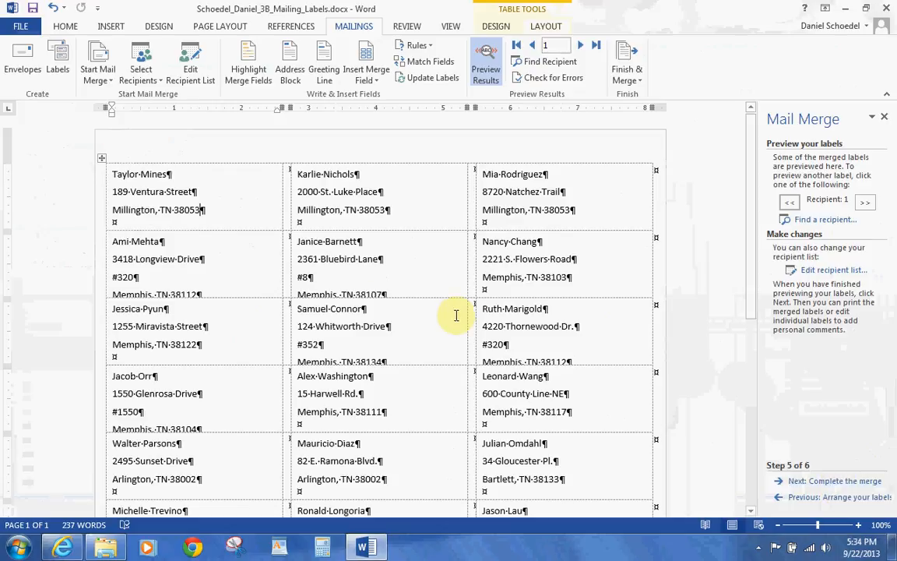
pyautogui.click(866, 484)
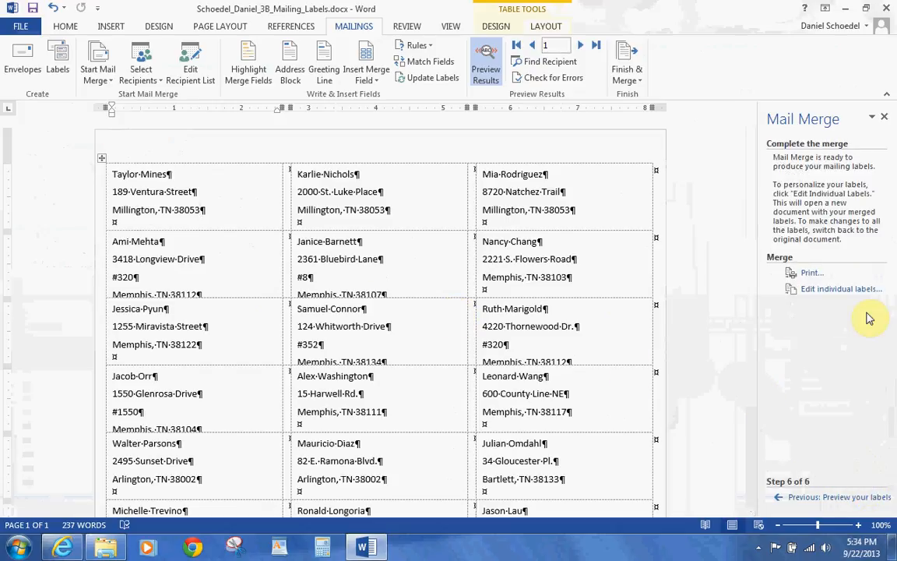
pyautogui.click(884, 118)
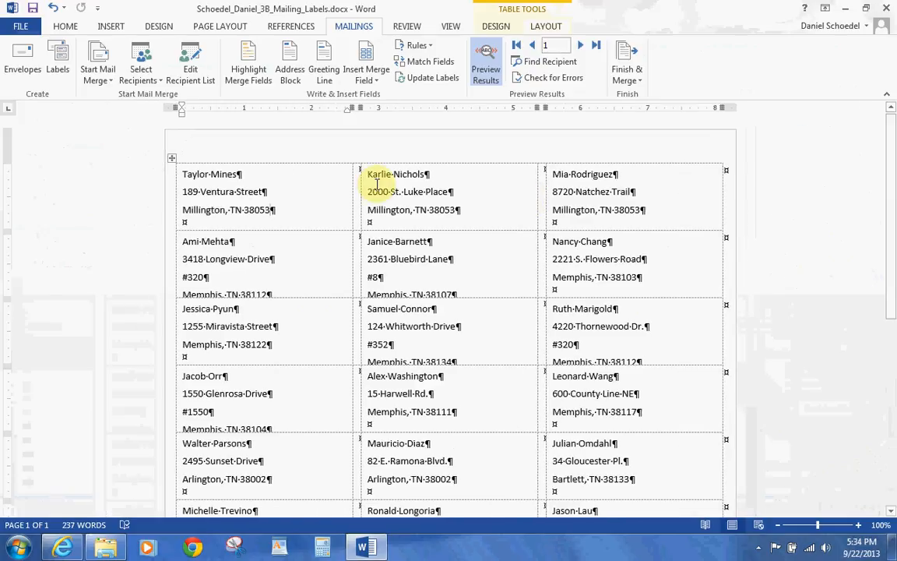
# - Select the entire label sheet and set the paragraph spacing before to 3 pt
pyautogui.click(377, 185)
pyautogui.hotkey('ctrl', 'a')
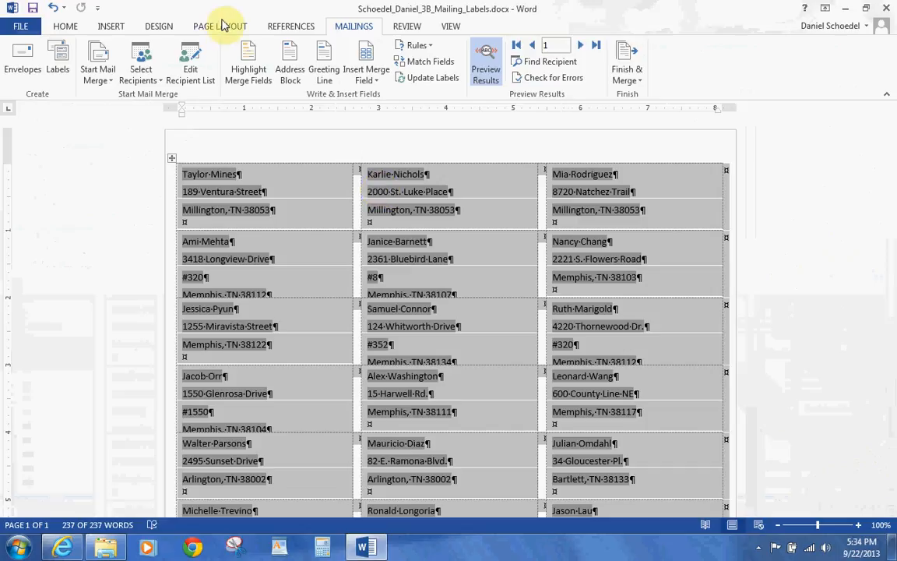
pyautogui.click(221, 26)
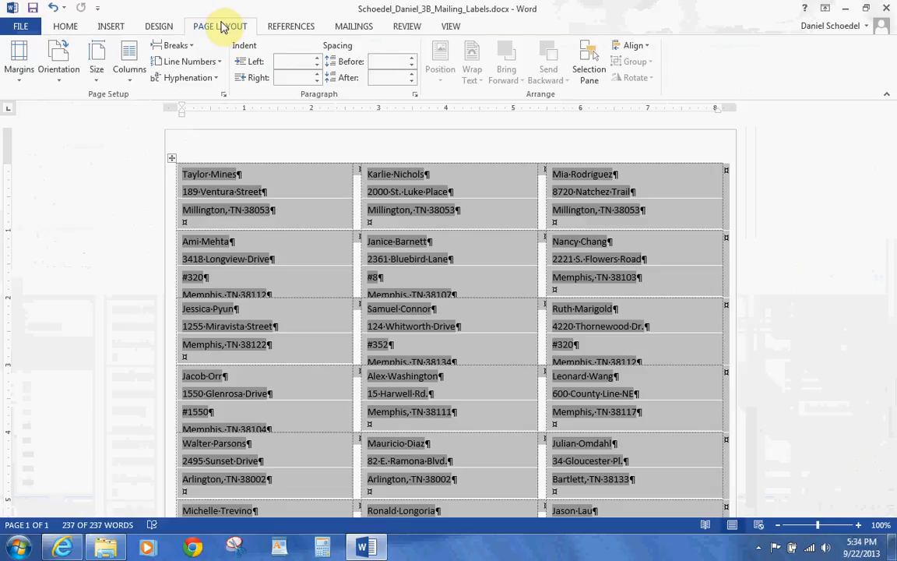
pyautogui.click(395, 62)
pyautogui.write('3')
pyautogui.press('Return')
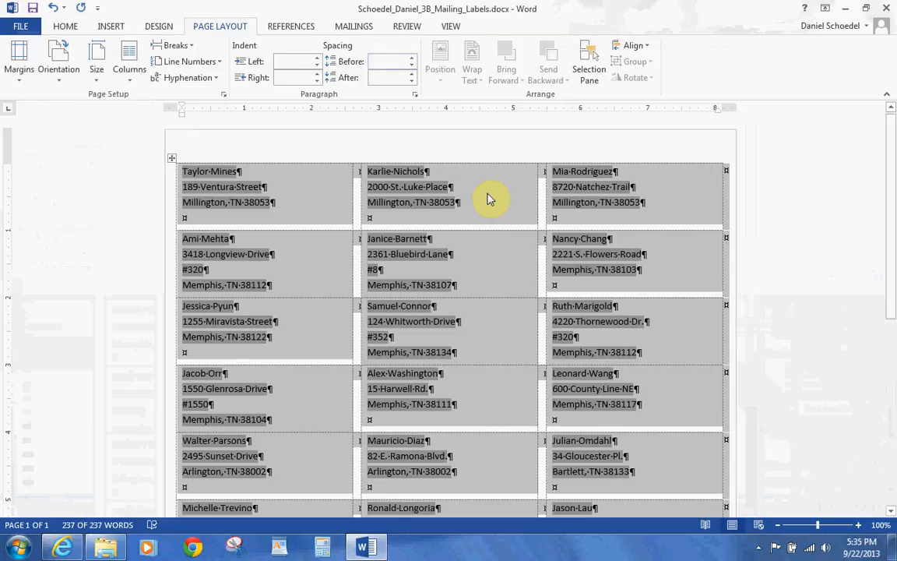
# - Sort the mail merge recipient list by last name in ascending order and apply it to the labels
pyautogui.click(354, 28)
pyautogui.click(196, 61)
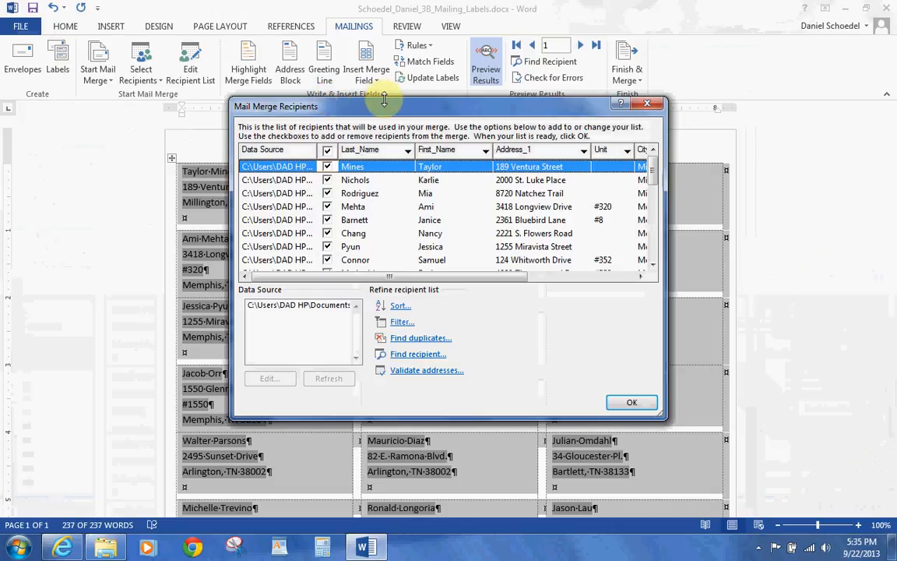
pyautogui.click(369, 152)
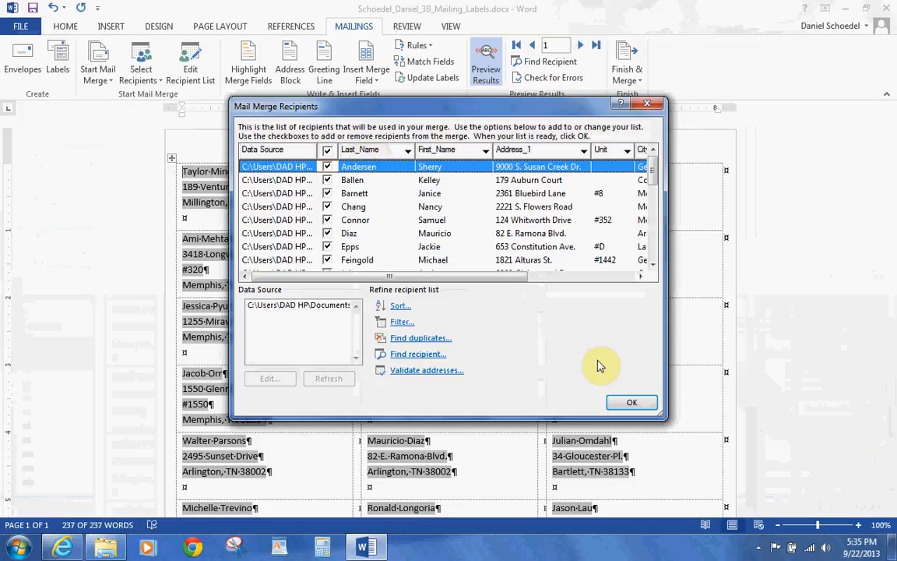
pyautogui.click(631, 401)
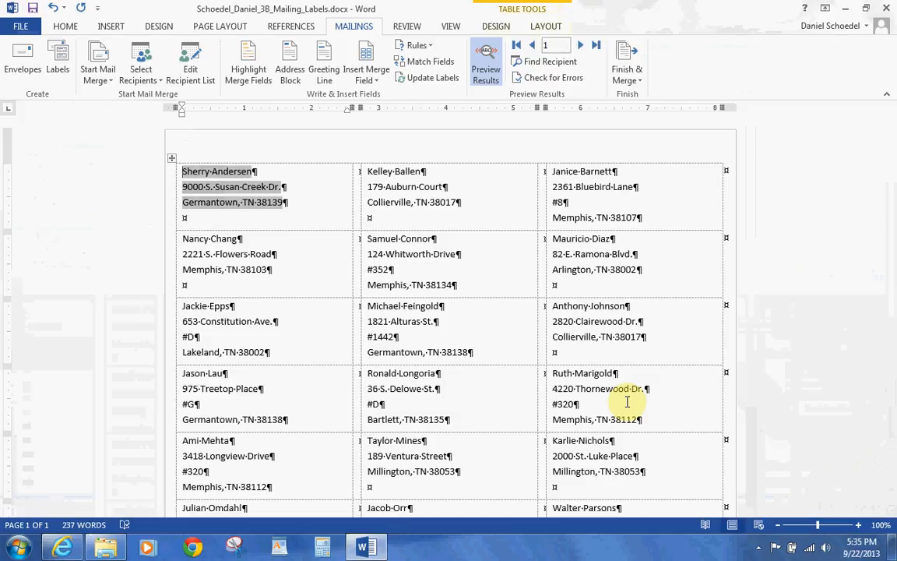
# - Show all properties in the document's info and enter labels as the tag
pyautogui.click(15, 26)
pyautogui.click(590, 140)
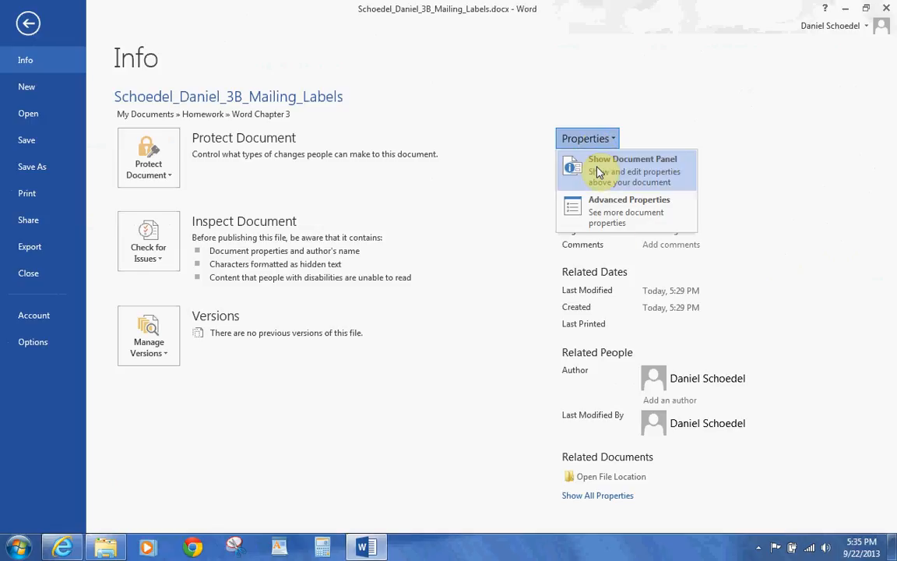
pyautogui.click(604, 497)
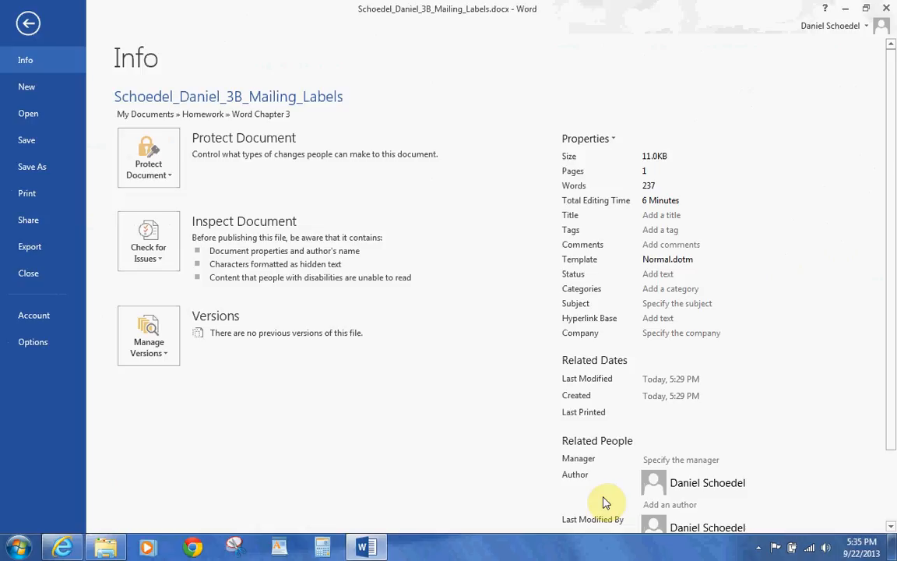
pyautogui.click(643, 232)
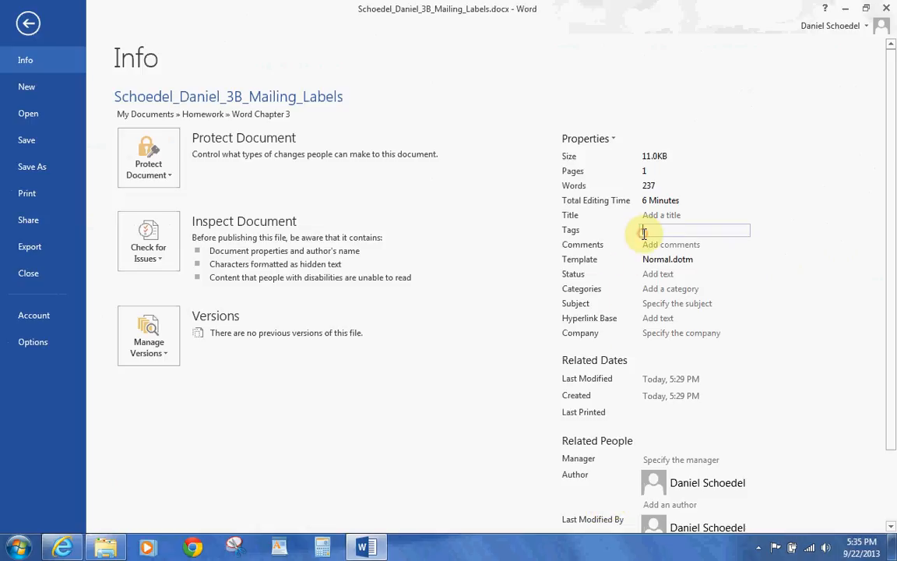
pyautogui.write('labels')
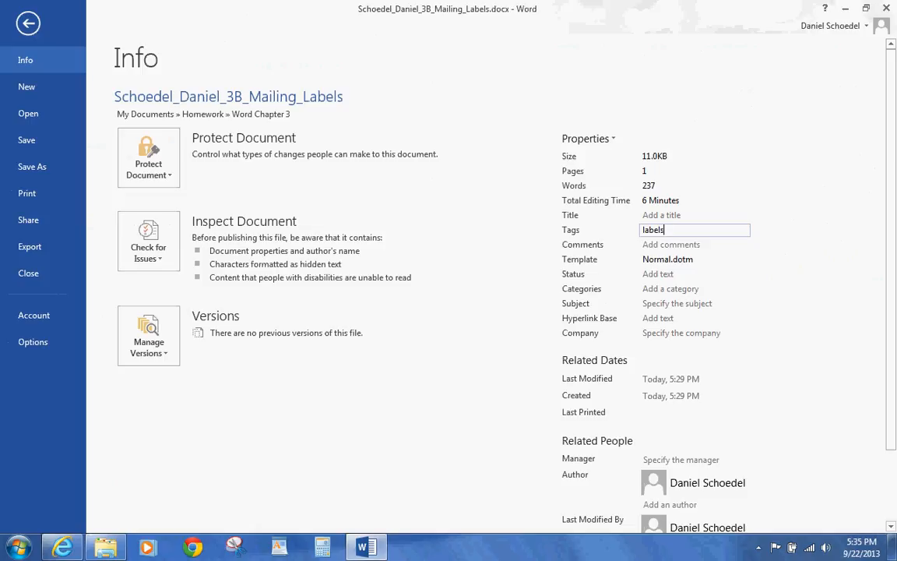
pyautogui.click(759, 548)
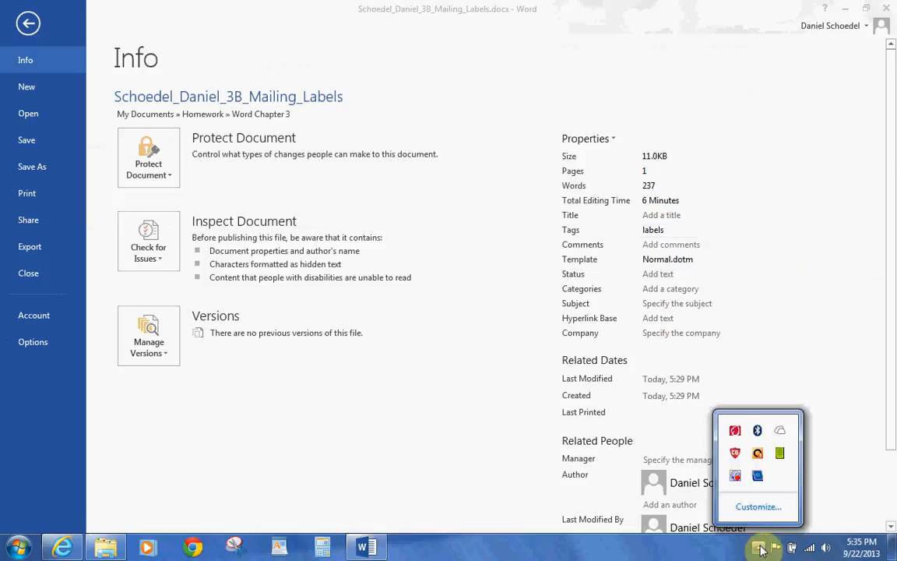
pyautogui.rightClick(737, 476)
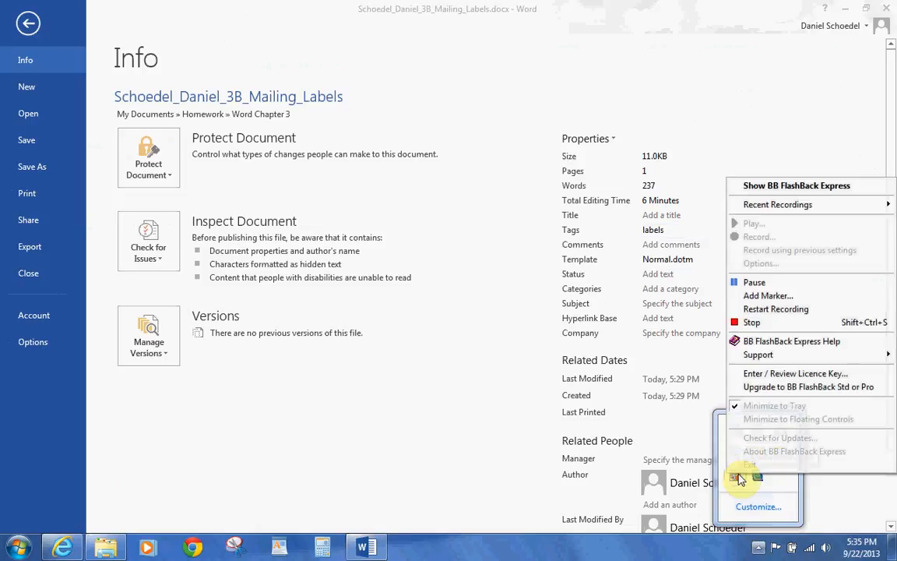